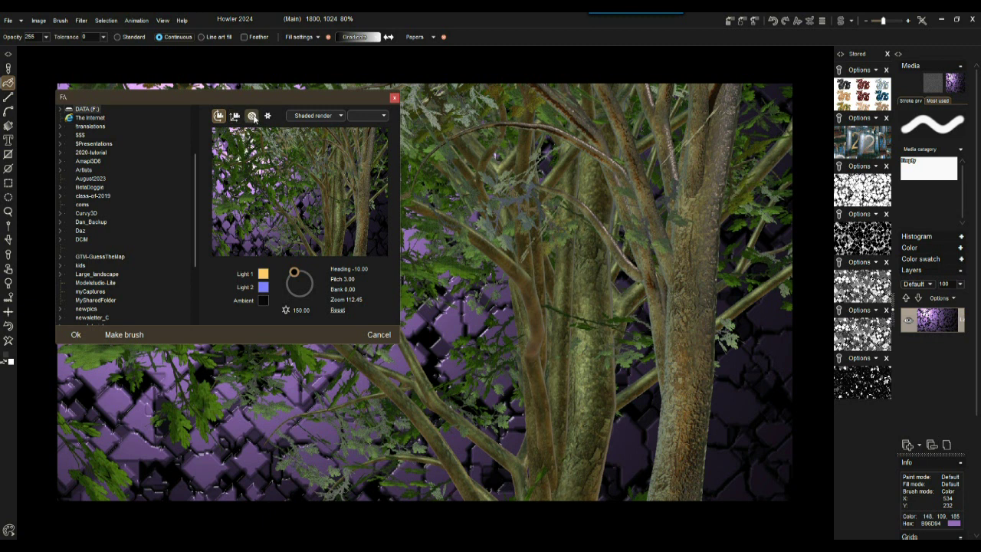
- Try the Bark_Trunk material's bump at 1.00, 0 and 0.88, and close the geometry render without applying it
{"action": "left_click", "coordinate": [252, 116]}
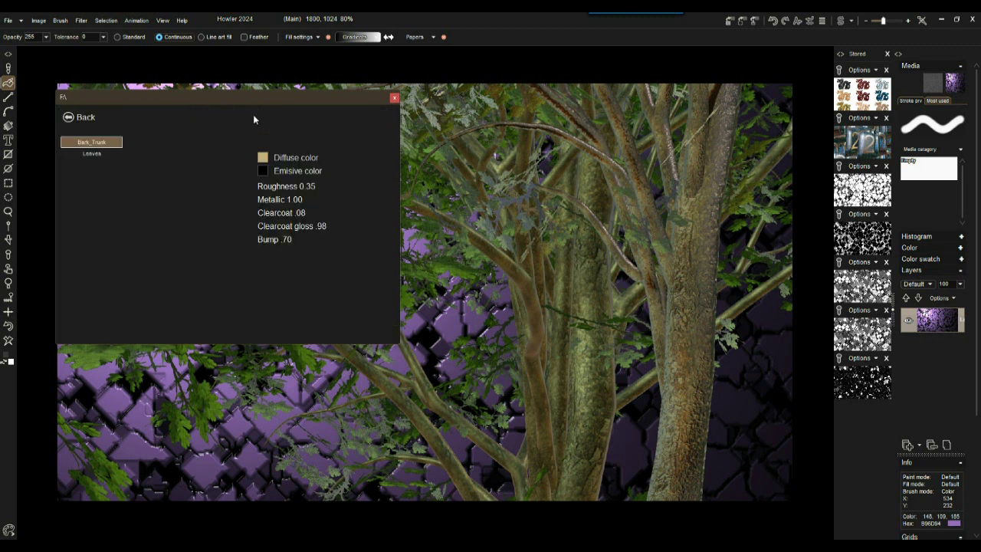
{"action": "left_click", "coordinate": [102, 142]}
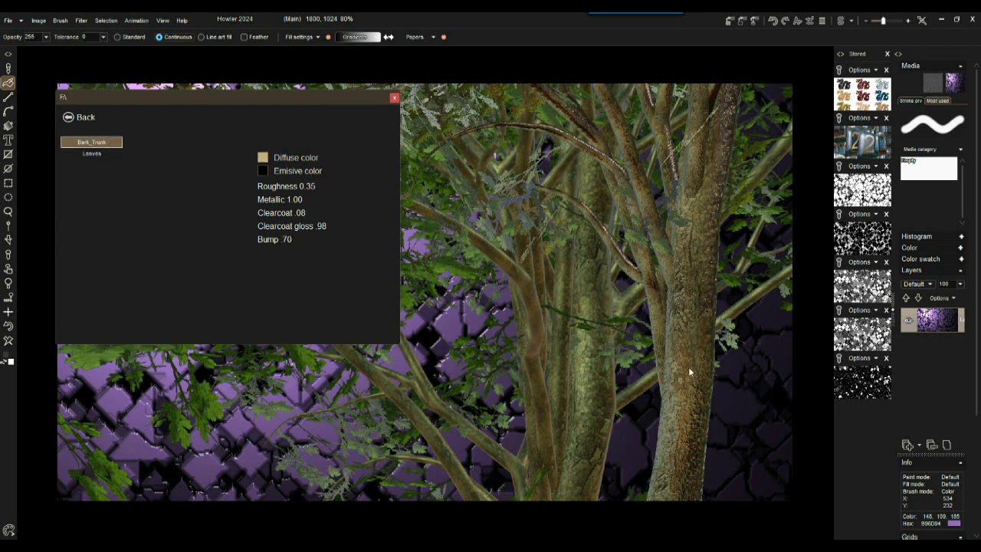
{"action": "left_click_drag", "start_coordinate": [313, 238], "coordinate": [334, 237]}
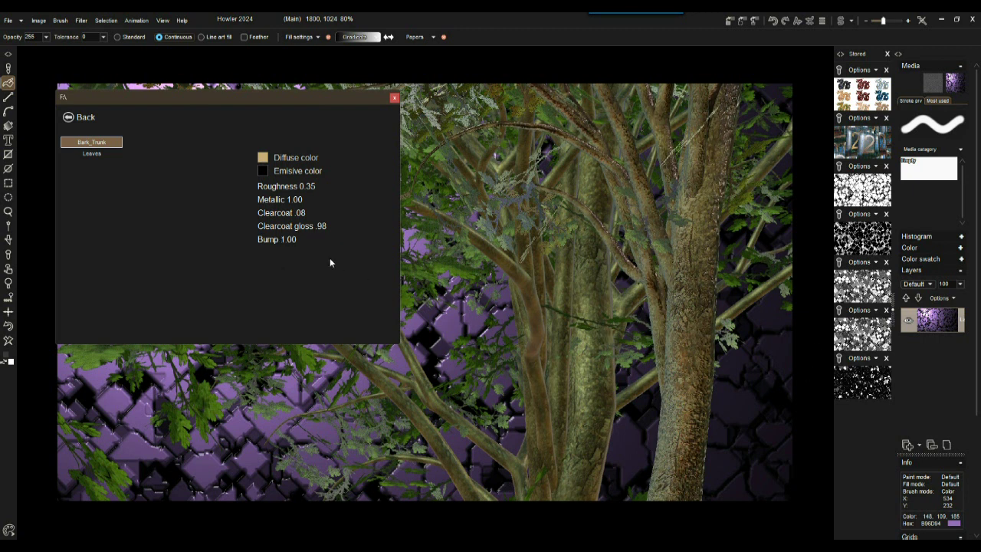
{"action": "left_click_drag", "start_coordinate": [219, 239], "coordinate": [167, 242]}
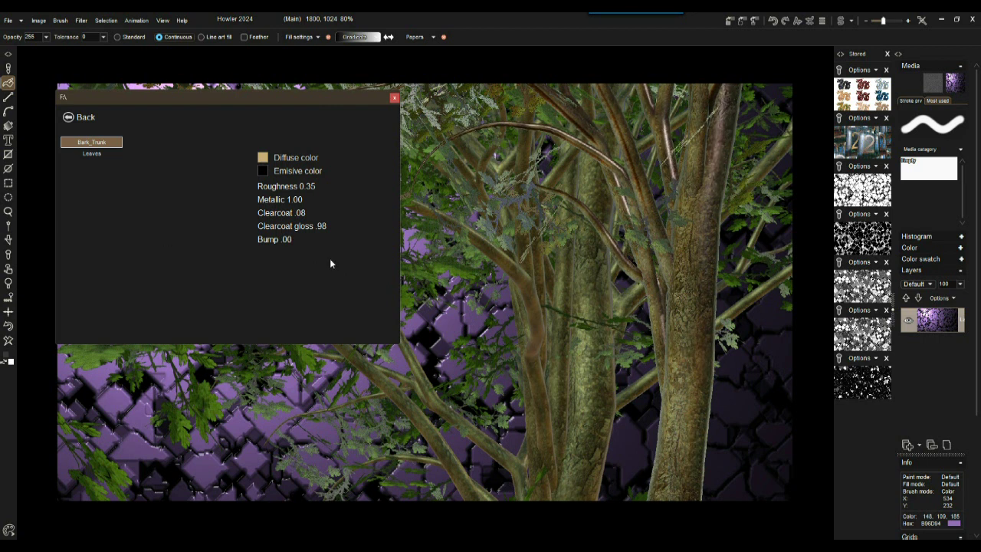
{"action": "left_click_drag", "start_coordinate": [292, 238], "coordinate": [371, 238]}
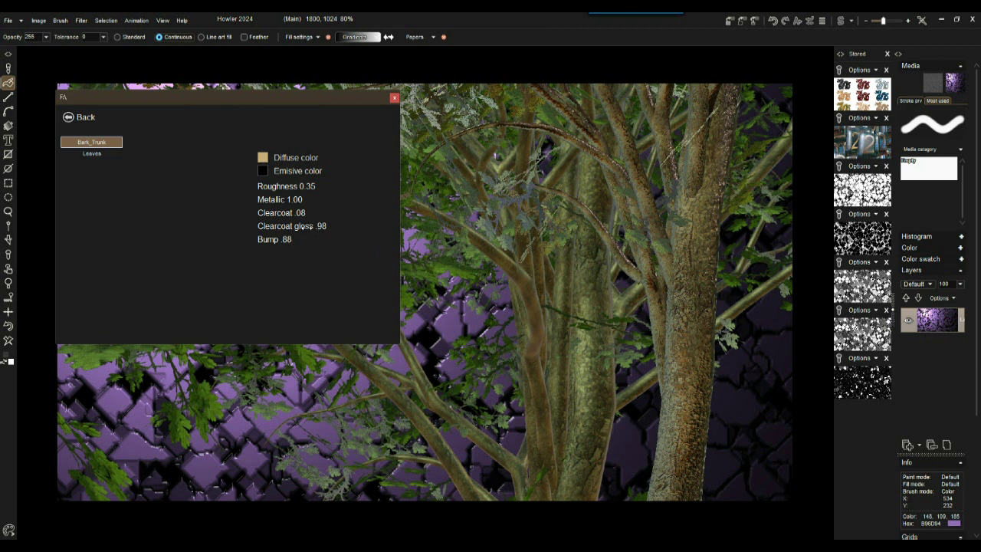
{"action": "left_click", "coordinate": [86, 117]}
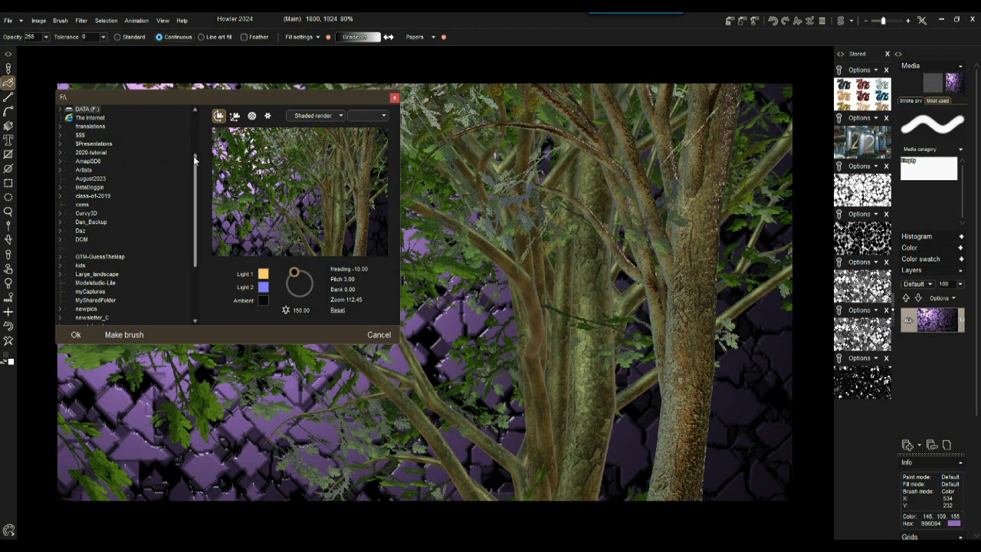
{"action": "left_click", "coordinate": [393, 98]}
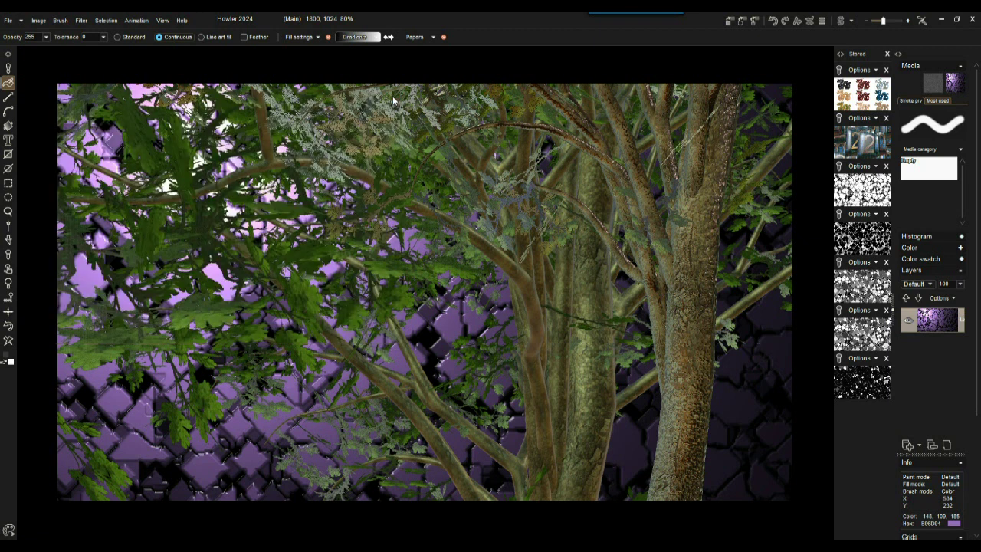
- Clear the canvas to white and start the Render geometry filter
{"action": "left_click", "coordinate": [8, 340]}
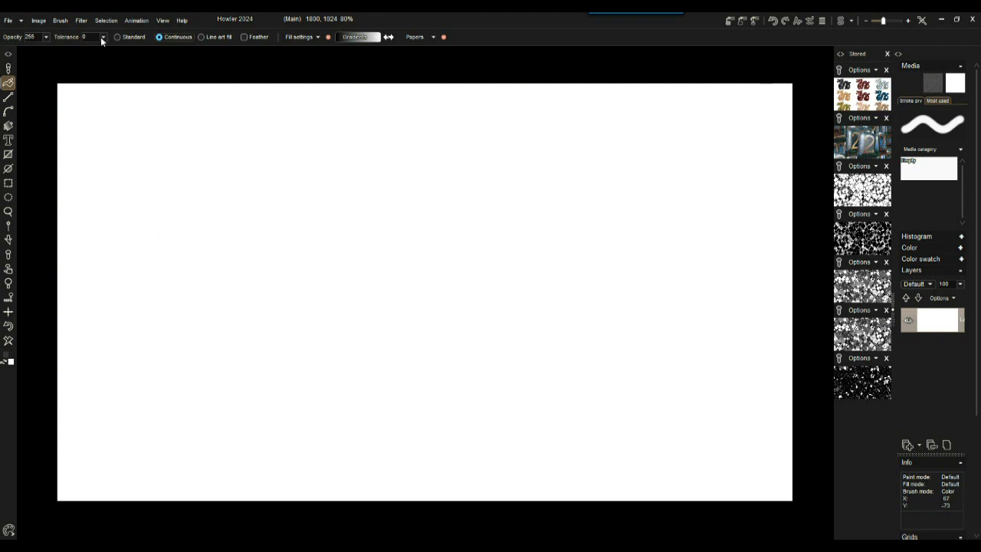
{"action": "left_click", "coordinate": [82, 22]}
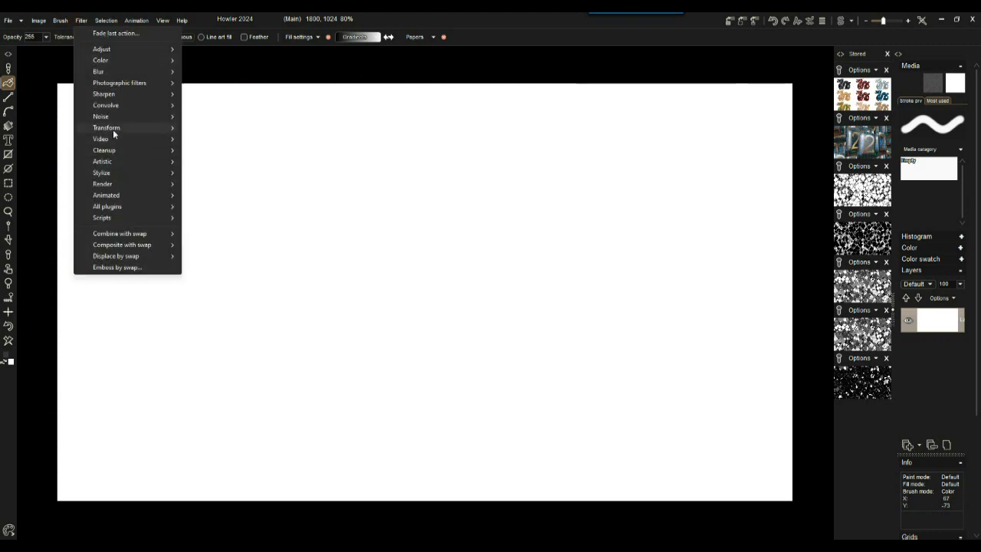
{"action": "mouse_move", "coordinate": [117, 130]}
{"action": "mouse_move", "coordinate": [115, 184]}
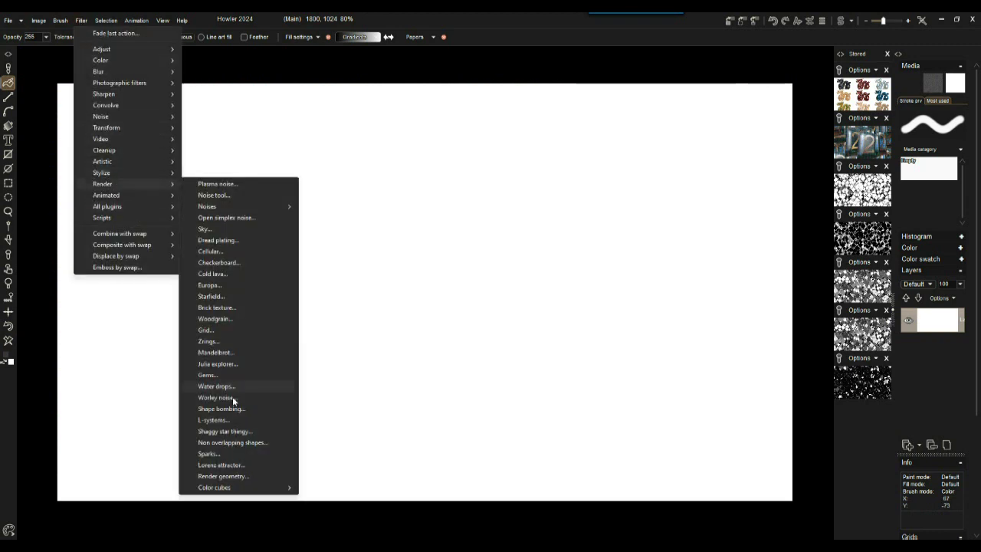
{"action": "left_click", "coordinate": [230, 476]}
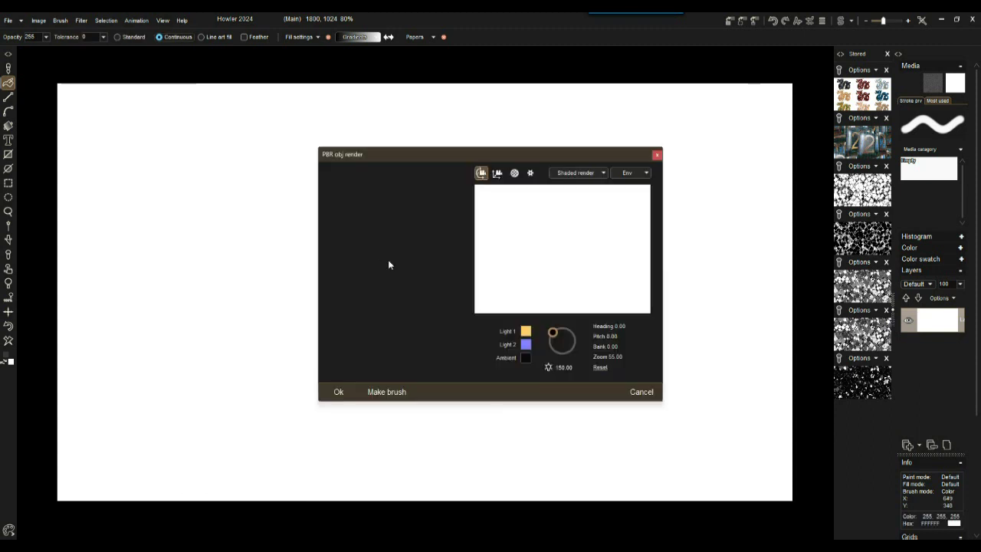
- Load OakTree_b.obj from the Foliage folder under Geometry into the renderer
{"action": "left_click_drag", "start_coordinate": [443, 149], "coordinate": [226, 150]}
{"action": "left_click", "coordinate": [175, 300]}
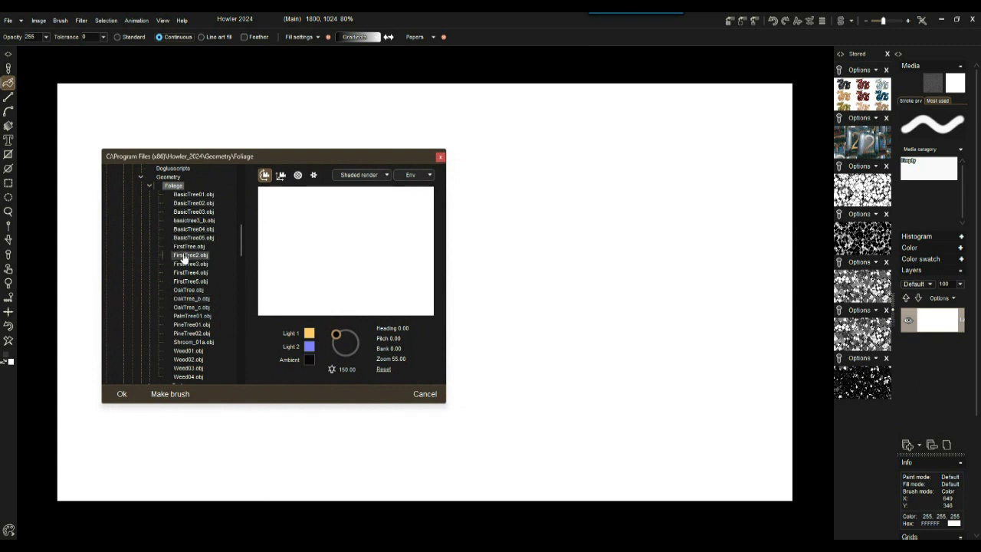
{"action": "left_click", "coordinate": [189, 308]}
{"action": "left_click", "coordinate": [183, 303]}
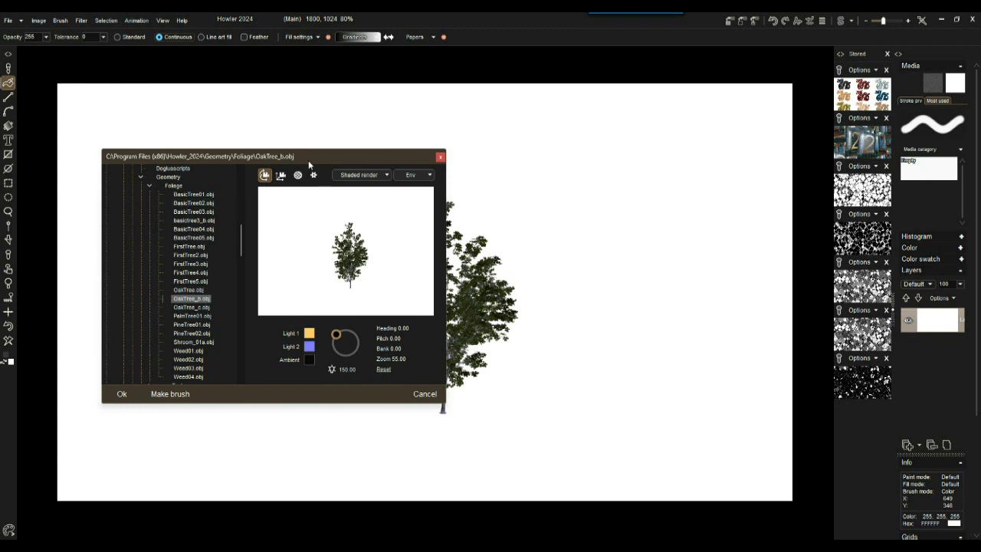
- Frame the oak's trunk and lower branches with the render camera and set its zoom to 74.65
{"action": "mouse_move", "coordinate": [334, 264]}
{"action": "left_mouse_down"}
{"action": "mouse_move", "coordinate": [348, 262]}
{"action": "mouse_move", "coordinate": [338, 242]}
{"action": "mouse_move", "coordinate": [331, 285]}
{"action": "mouse_move", "coordinate": [349, 271]}
{"action": "left_mouse_up"}
{"action": "left_click", "coordinate": [282, 176]}
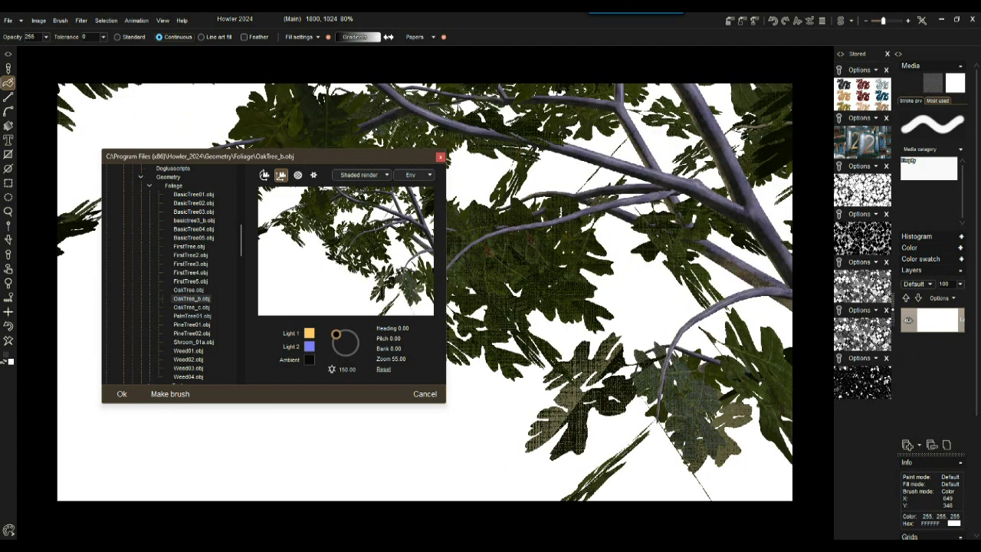
{"action": "scroll", "coordinate": [352, 246], "scroll_direction": "down", "scroll_amount": 5}
{"action": "scroll", "coordinate": [345, 249], "scroll_direction": "up", "scroll_amount": 5}
{"action": "scroll", "coordinate": [352, 248], "scroll_direction": "down", "scroll_amount": 5}
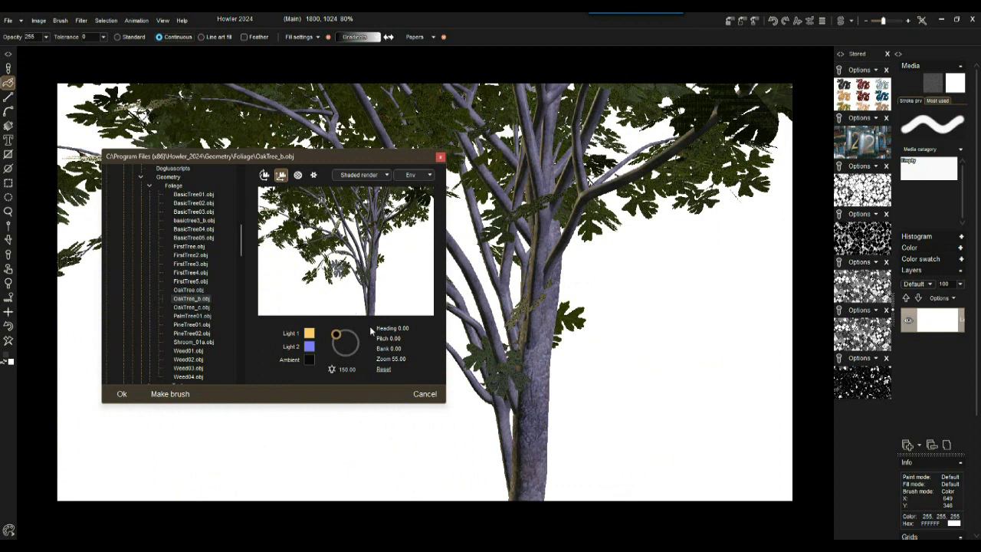
{"action": "left_click_drag", "start_coordinate": [396, 358], "coordinate": [473, 334]}
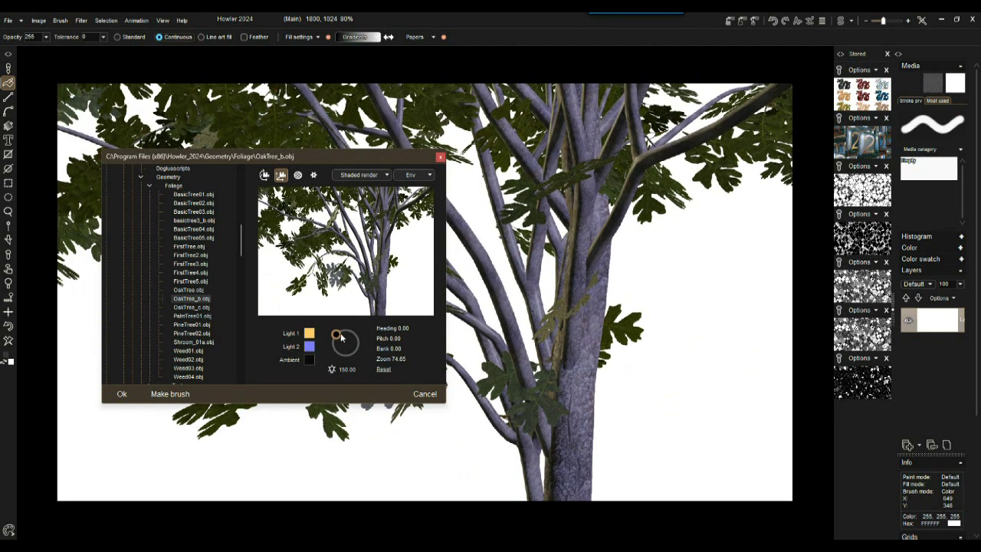
- Try several light directions on the oak tree and return the light to its starting direction
{"action": "mouse_move", "coordinate": [339, 338]}
{"action": "left_mouse_down"}
{"action": "mouse_move", "coordinate": [356, 334]}
{"action": "mouse_move", "coordinate": [350, 326]}
{"action": "left_mouse_up"}
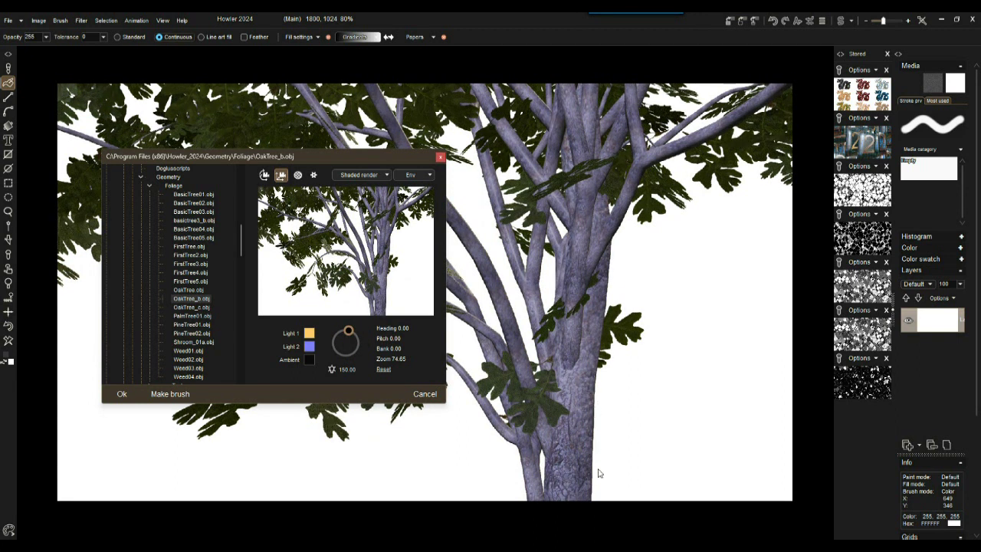
{"action": "left_click_drag", "start_coordinate": [349, 331], "coordinate": [334, 338]}
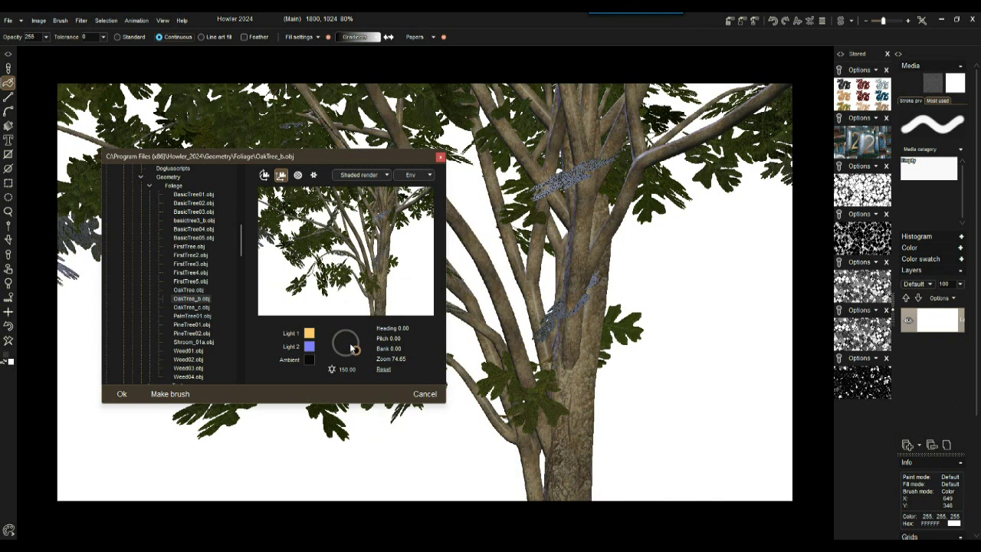
{"action": "left_click_drag", "start_coordinate": [349, 346], "coordinate": [342, 344]}
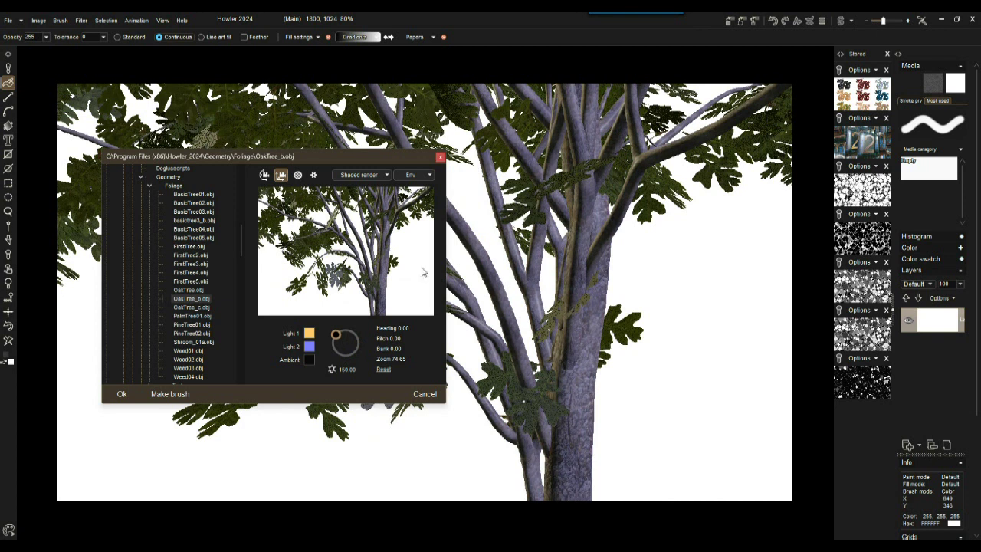
- Glance at OakTree_c.mtl in Notepad++, switch to the Foliage folder in File Explorer, and enlarge its file area to browse the contents
{"action": "key", "text": "alt+Tab"}
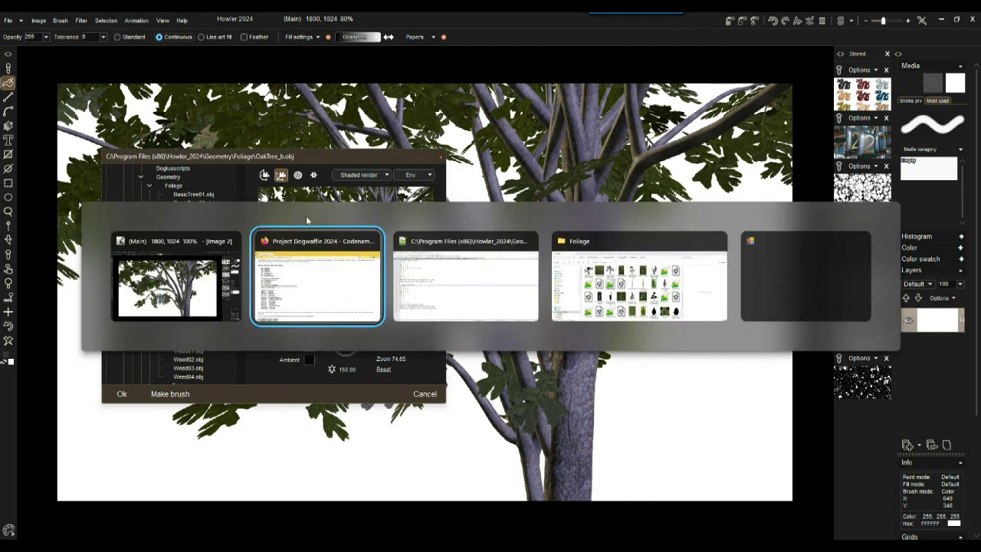
{"action": "left_click", "coordinate": [447, 288]}
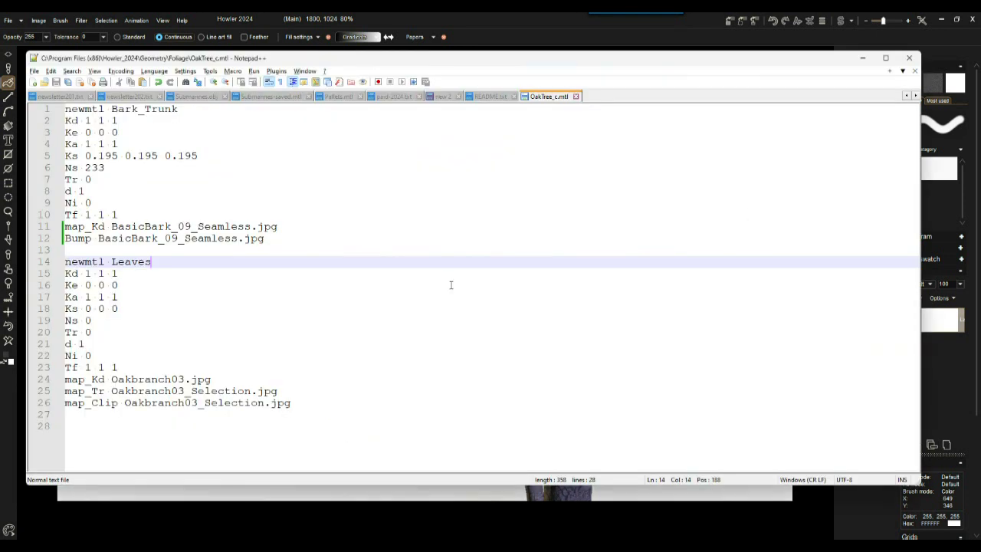
{"action": "key", "text": "alt+Tab"}
{"action": "left_click", "coordinate": [643, 295]}
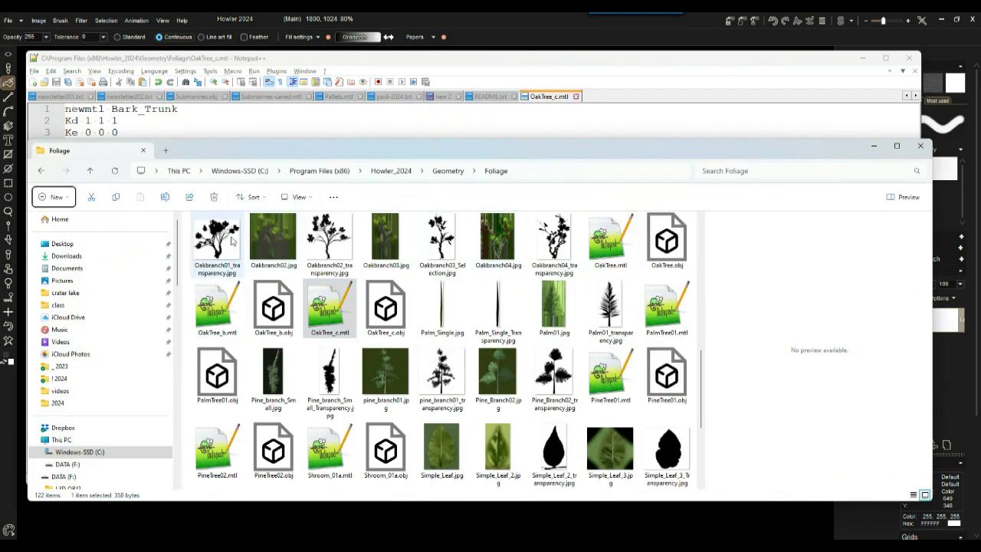
{"action": "key", "text": "Tab"}
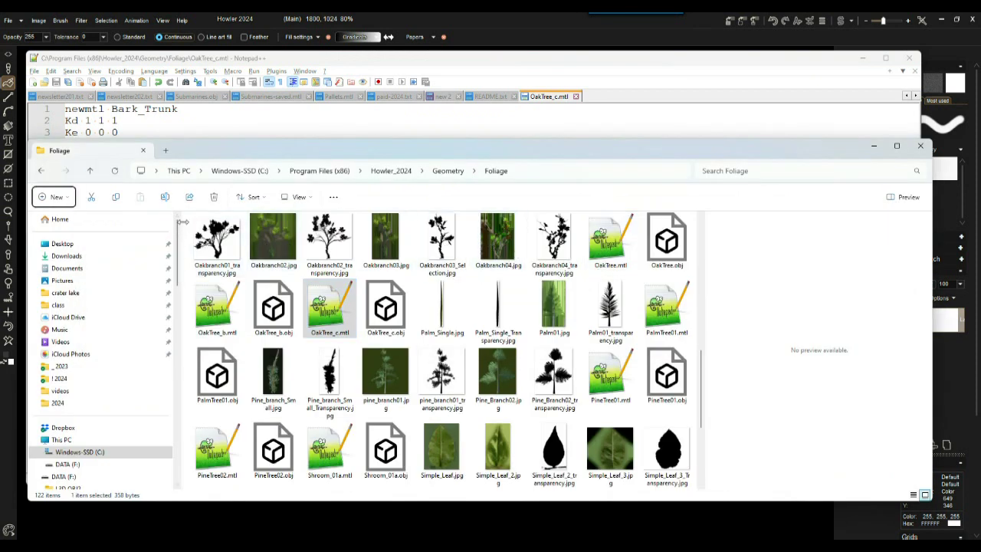
{"action": "scroll", "coordinate": [351, 298], "scroll_direction": "down", "scroll_amount": 3}
{"action": "left_click_drag", "start_coordinate": [177, 306], "coordinate": [52, 306]}
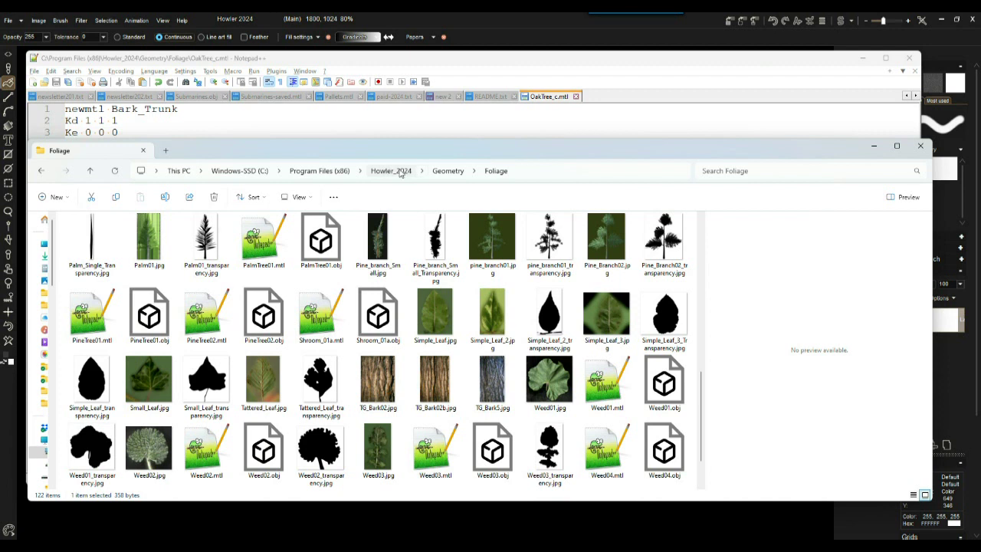
- Check the parent Geometry folder, reopen Foliage, and preview BasicBark_10_Seamless_Bump.jpg and BasicBark_10_Seamless.jpg
{"action": "left_click", "coordinate": [454, 173]}
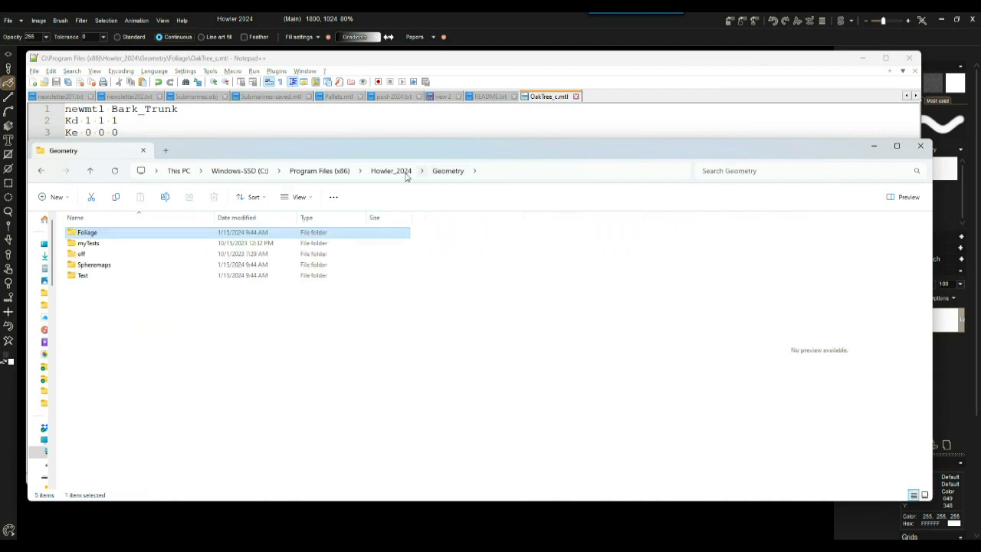
{"action": "double_click", "coordinate": [110, 236]}
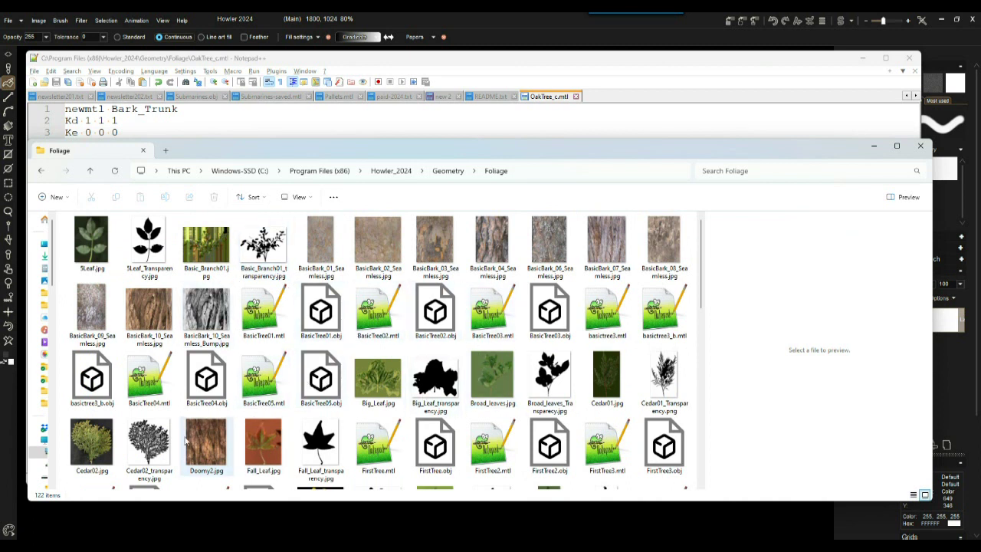
{"action": "left_click", "coordinate": [205, 314]}
{"action": "left_click", "coordinate": [142, 310]}
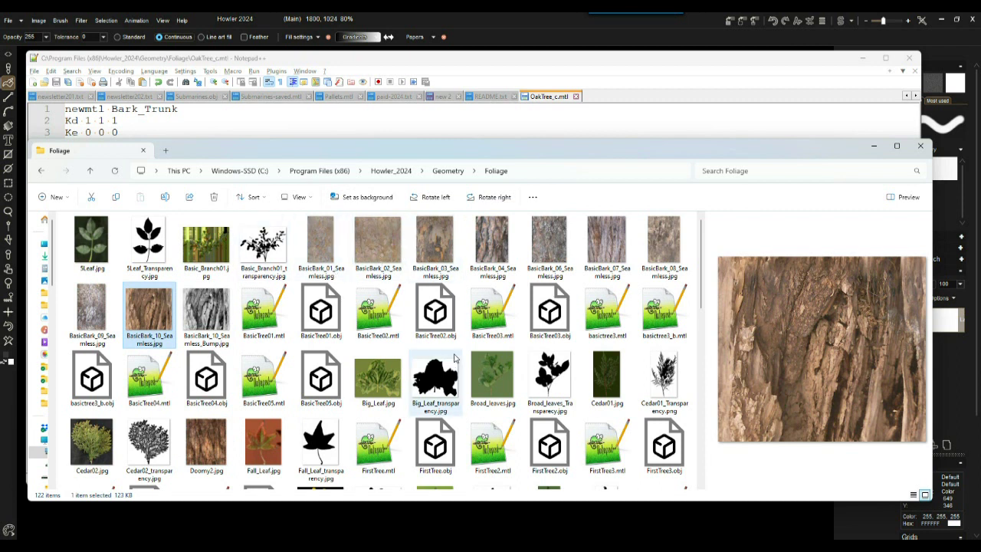
- Preview the images Mushroom_Top03.jpg, Mushroom_Bottom03.jpg and Oakbranch01_transparency.jpg
{"action": "scroll", "coordinate": [437, 383], "scroll_direction": "down", "scroll_amount": 3}
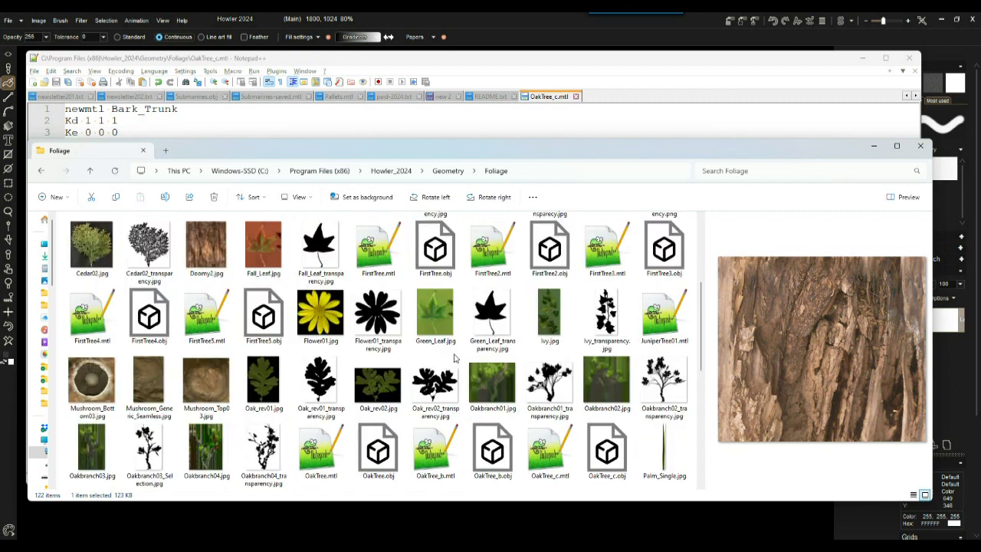
{"action": "left_click", "coordinate": [213, 381]}
{"action": "left_click", "coordinate": [92, 387]}
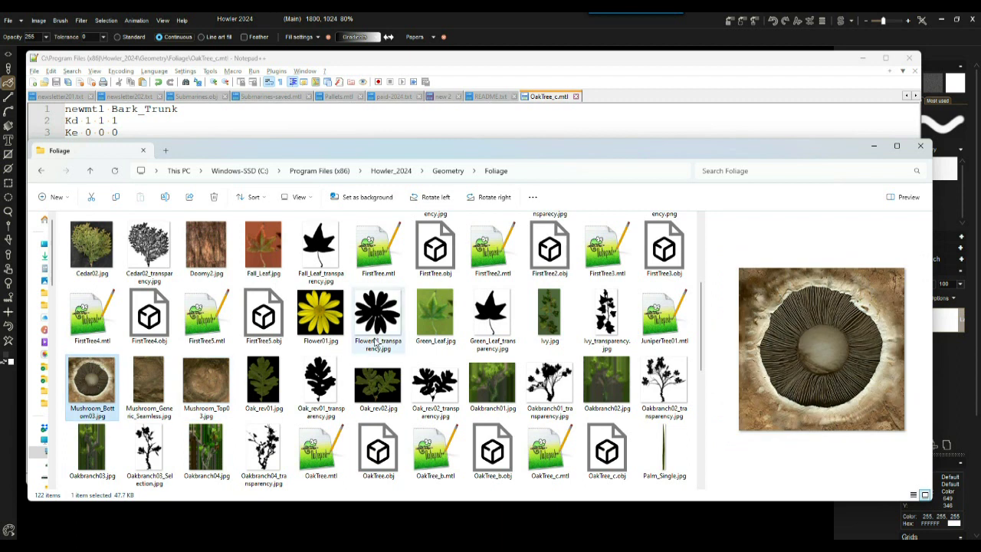
{"action": "left_click", "coordinate": [557, 378]}
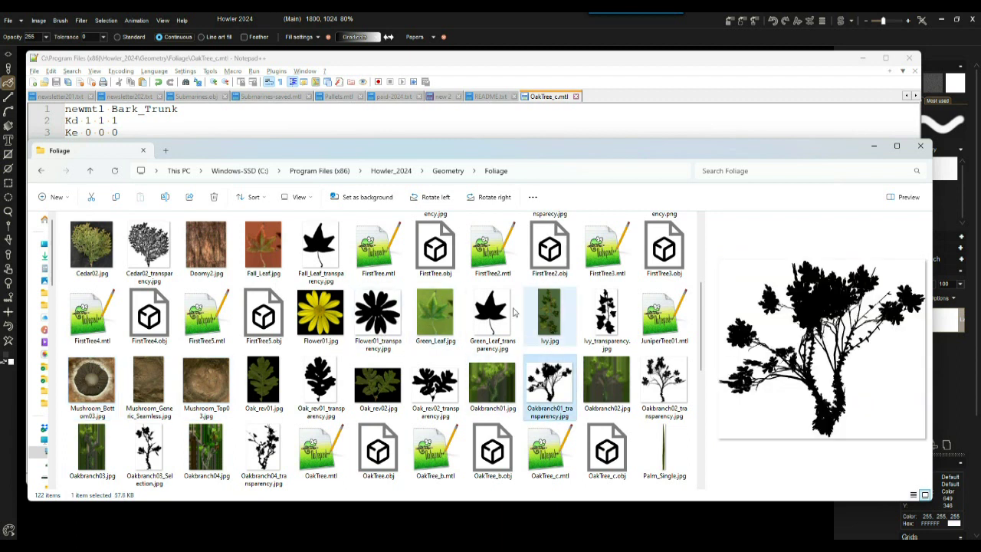
- Inspect the files OakTree.obj, OakTree_b.mtl and OakTree_b.obj, and widen the preview area
{"action": "left_click", "coordinate": [381, 452]}
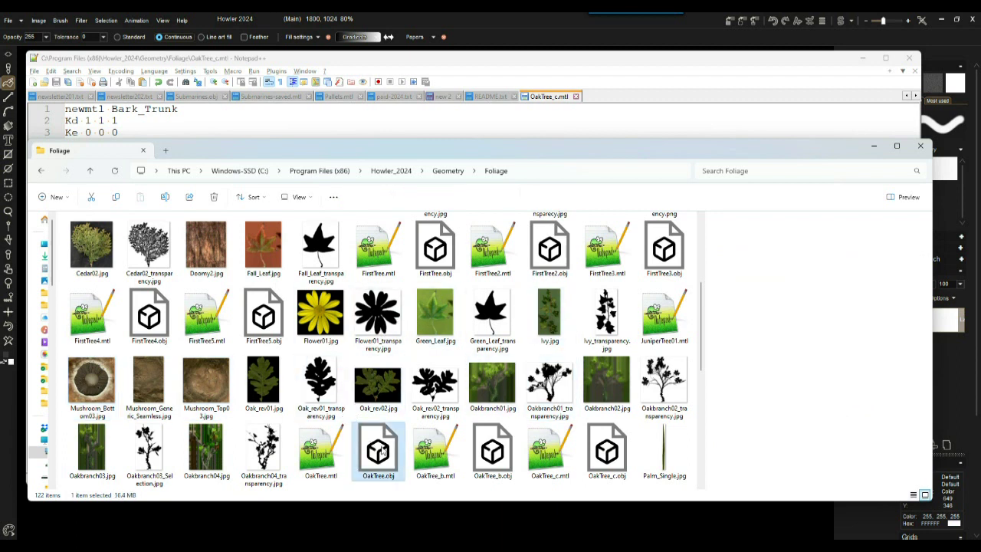
{"action": "left_click", "coordinate": [435, 446]}
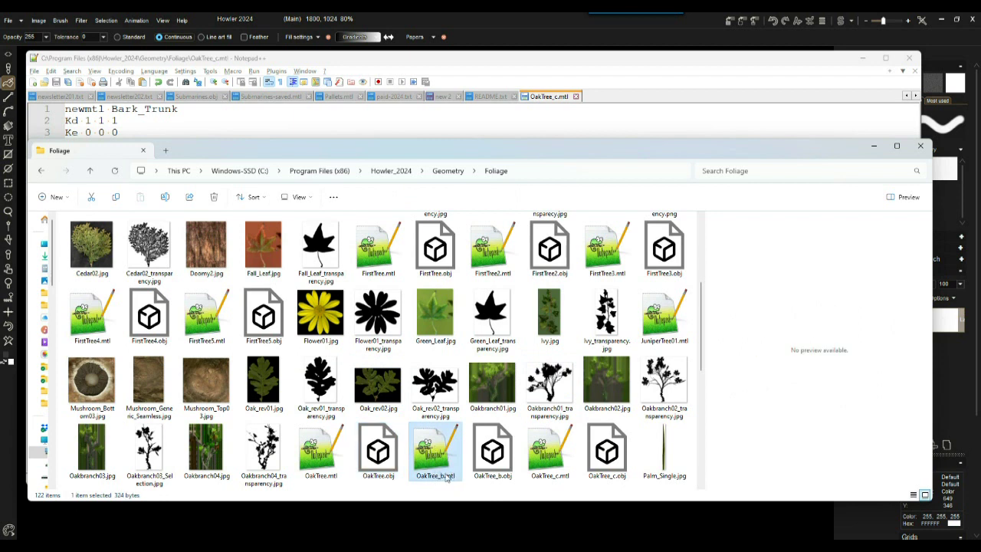
{"action": "left_click", "coordinate": [503, 467]}
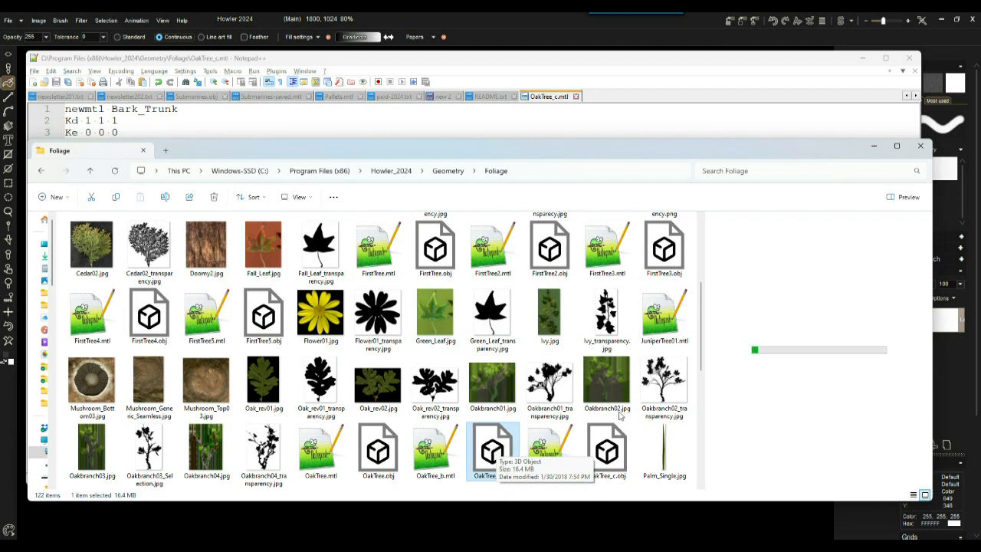
{"action": "left_click_drag", "start_coordinate": [705, 300], "coordinate": [536, 298]}
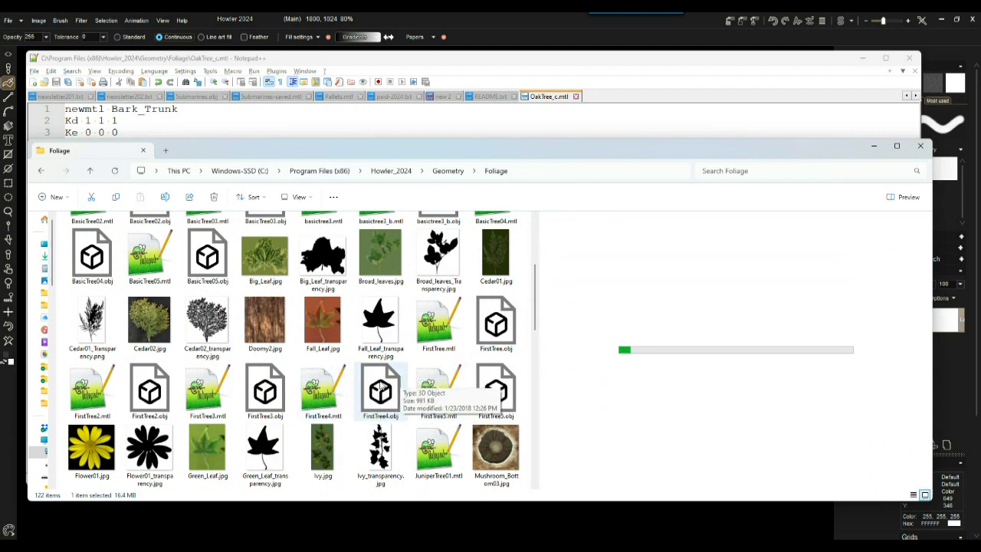
- Open FirstTree4.obj in 3D Viewer, inspect the tree model, and close the viewer
{"action": "double_click", "coordinate": [380, 384]}
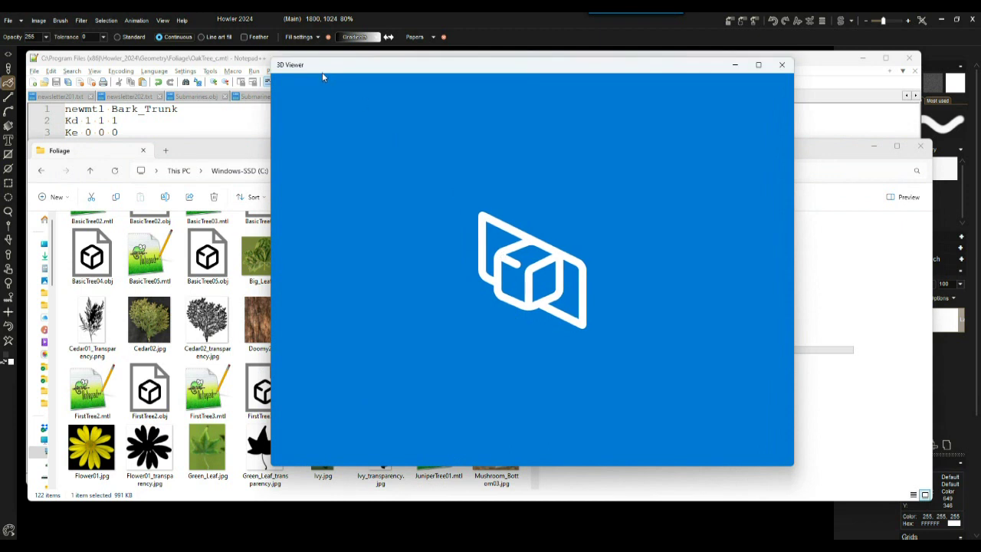
{"action": "left_click_drag", "start_coordinate": [323, 77], "coordinate": [399, 87]}
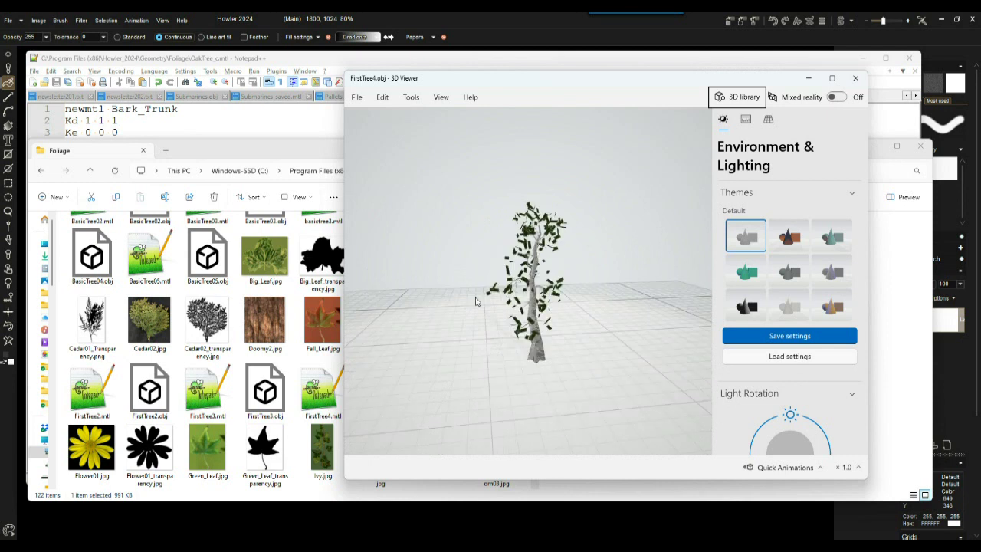
{"action": "left_click", "coordinate": [857, 79]}
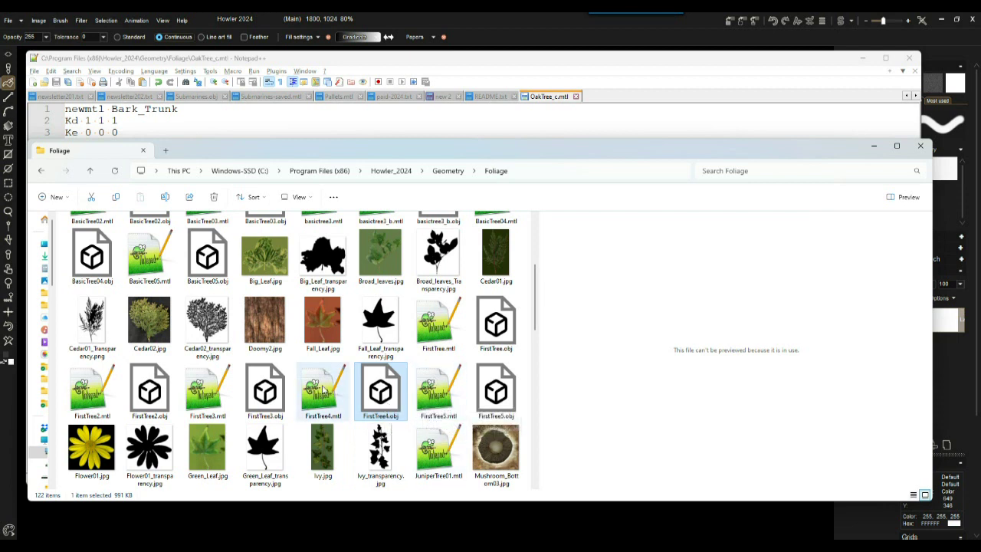
- Open FirstTree4.mtl in Notepad++, highlight its bump line for BasicBark_06_Seamless.jpg, and return to the Foliage folder in File Explorer
{"action": "left_click", "coordinate": [323, 390]}
{"action": "double_click", "coordinate": [323, 391]}
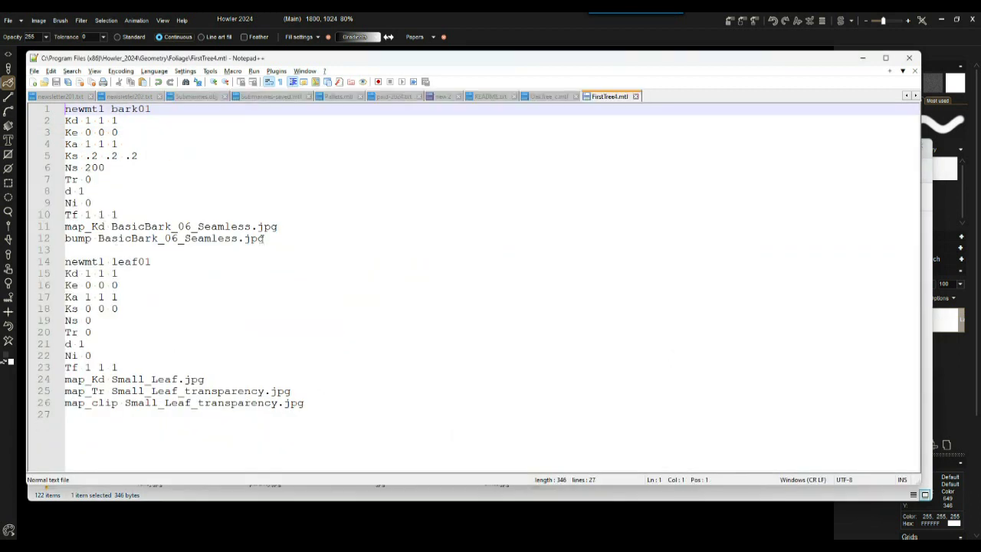
{"action": "left_click_drag", "start_coordinate": [265, 238], "coordinate": [59, 241]}
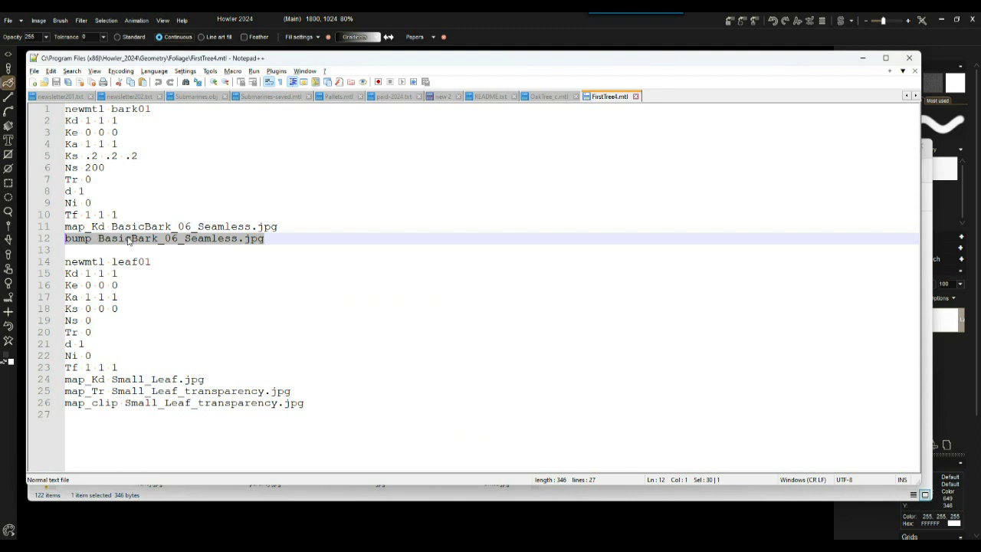
{"action": "key", "text": "alt+Tab"}
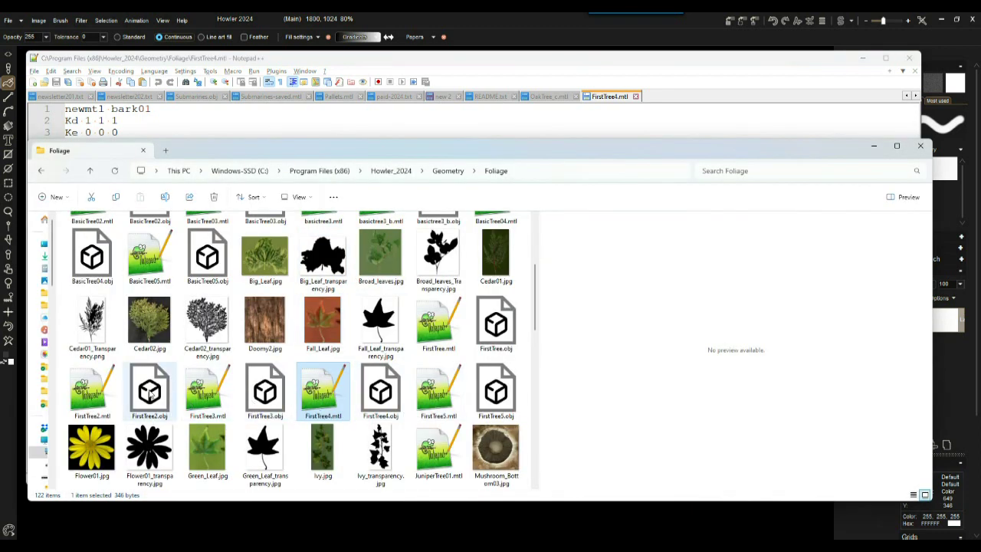
- Preview Oak_rev02.jpg, Oak_rev01_transparency.jpg, Oakbranch01.jpg and Oakbranch04.jpg, and select OakTree_c.mtl
{"action": "scroll", "coordinate": [299, 367], "scroll_direction": "down", "scroll_amount": 3}
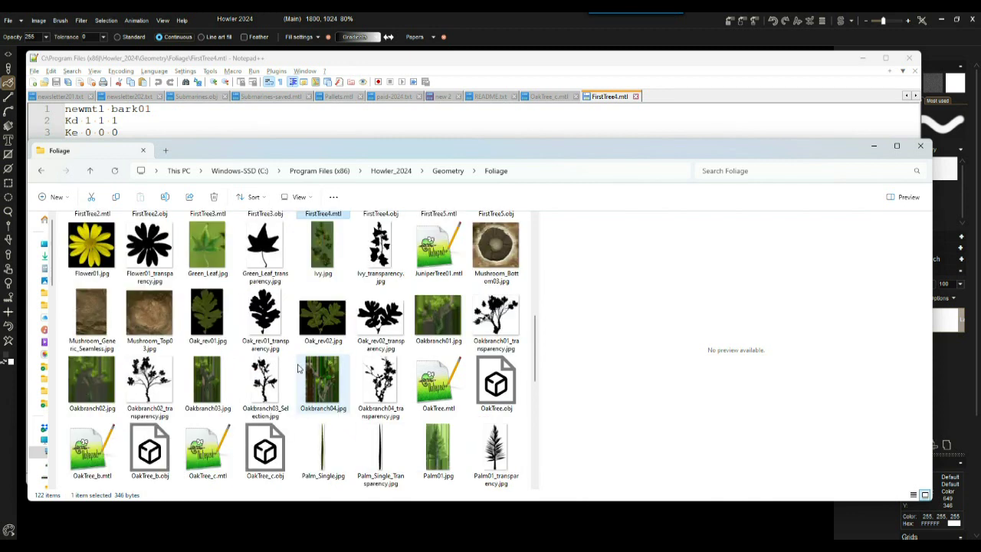
{"action": "left_click", "coordinate": [324, 321]}
{"action": "left_click", "coordinate": [265, 314]}
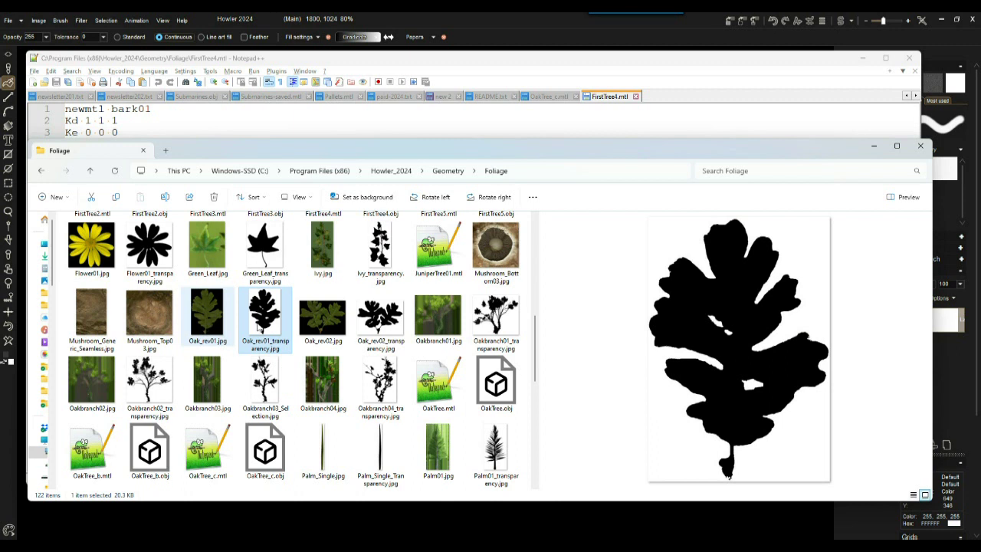
{"action": "left_click", "coordinate": [443, 327]}
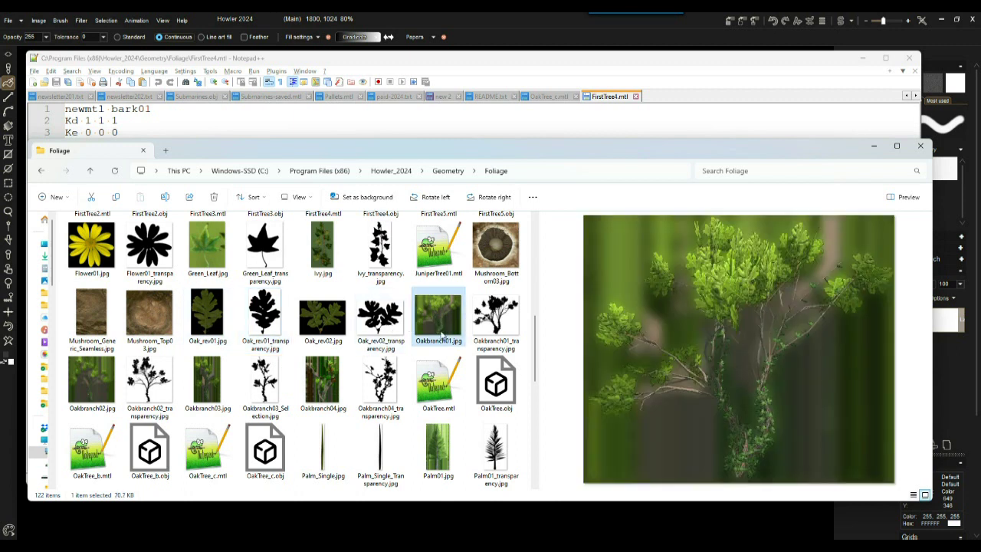
{"action": "left_click", "coordinate": [319, 384]}
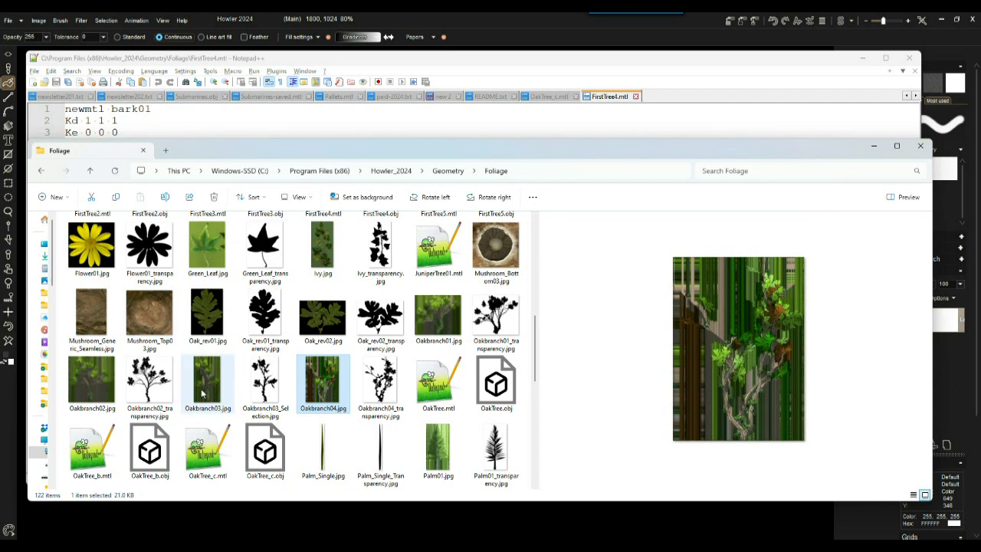
{"action": "left_click", "coordinate": [208, 467]}
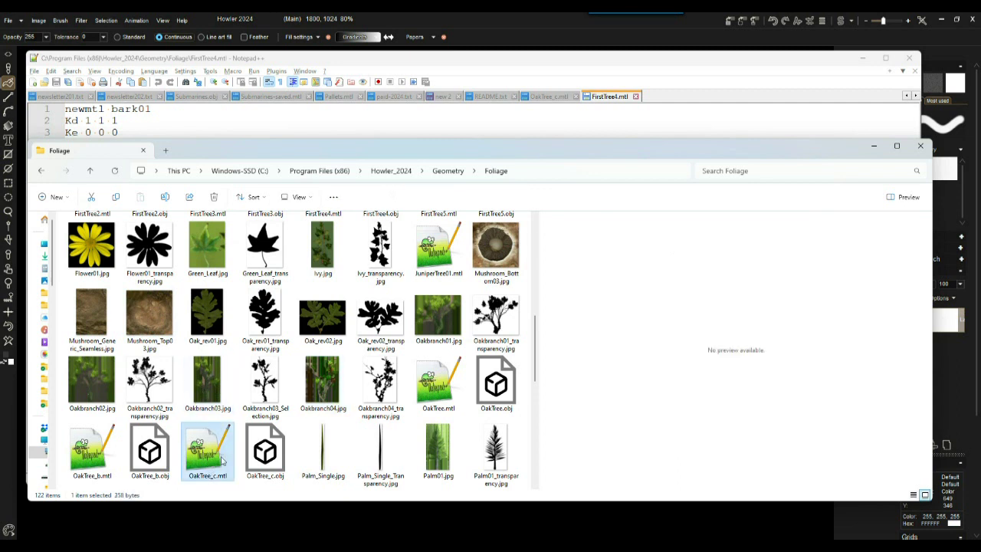
- Open OakTree_c.obj in 3D Viewer, examine the trunk, branches and leaves up close, and close the viewer
{"action": "left_click", "coordinate": [265, 454]}
{"action": "double_click", "coordinate": [265, 453]}
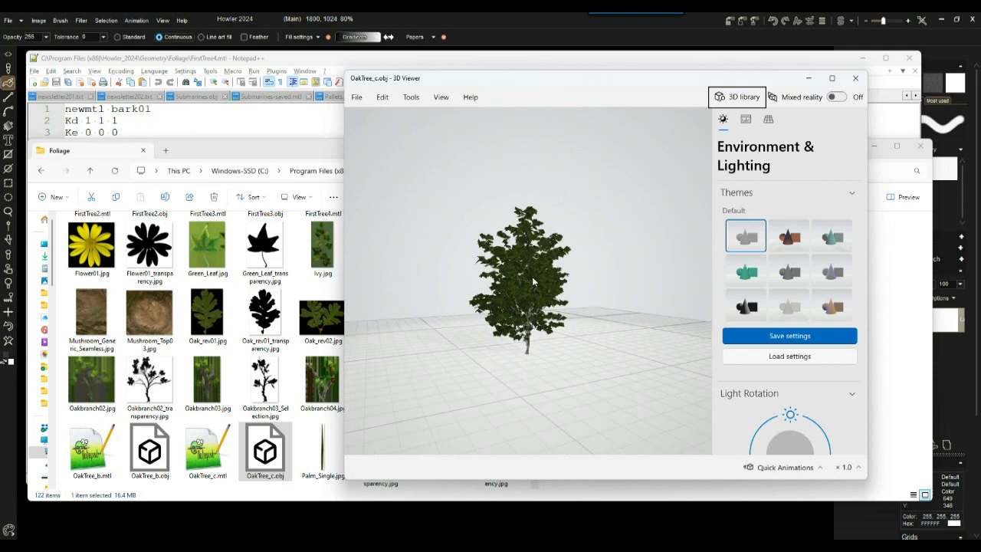
{"action": "left_click_drag", "start_coordinate": [532, 282], "coordinate": [529, 328]}
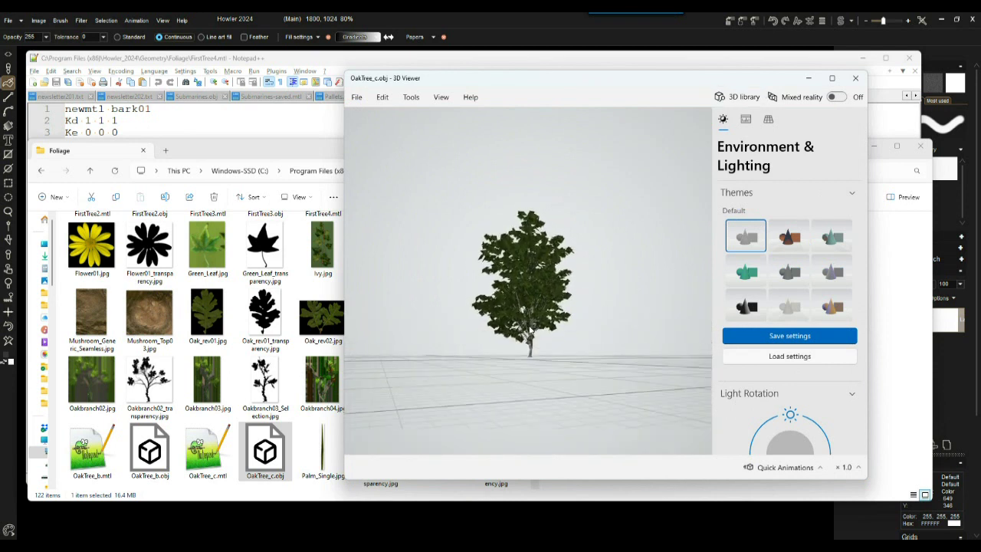
{"action": "scroll", "coordinate": [533, 345], "scroll_direction": "up", "scroll_amount": 3}
{"action": "scroll", "coordinate": [538, 348], "scroll_direction": "up", "scroll_amount": 3}
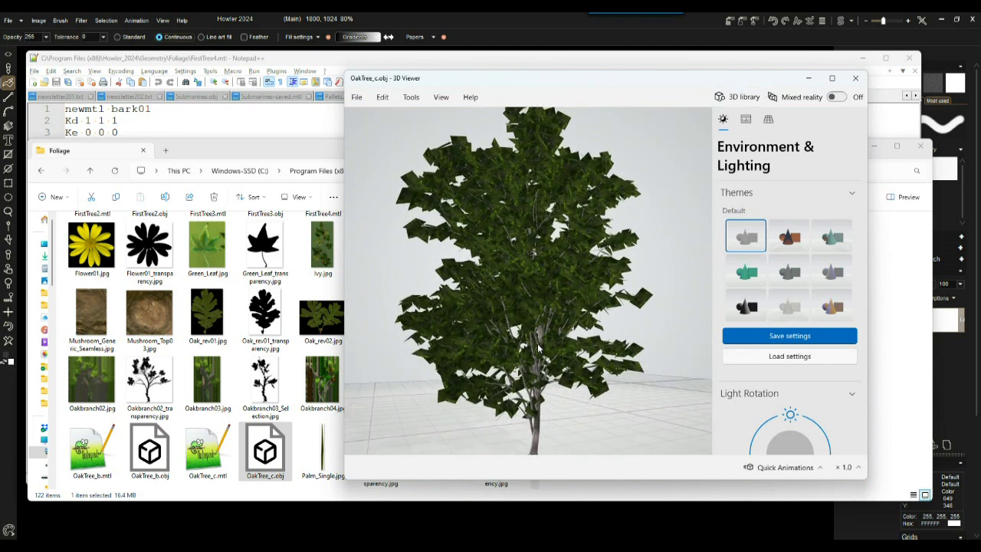
{"action": "scroll", "coordinate": [539, 349], "scroll_direction": "up", "scroll_amount": 2}
{"action": "scroll", "coordinate": [540, 348], "scroll_direction": "up", "scroll_amount": 2}
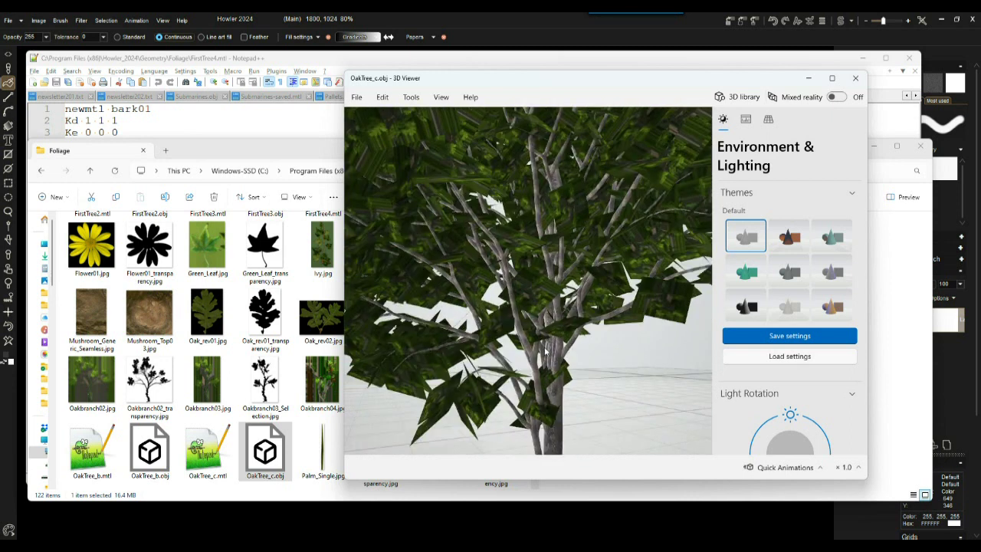
{"action": "scroll", "coordinate": [545, 355], "scroll_direction": "up", "scroll_amount": 2}
{"action": "scroll", "coordinate": [546, 352], "scroll_direction": "up", "scroll_amount": 2}
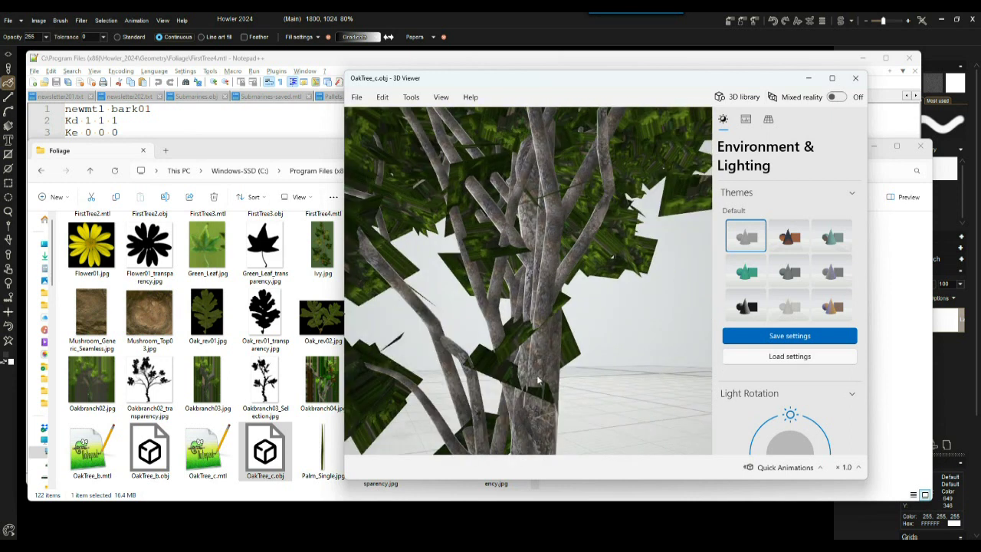
{"action": "scroll", "coordinate": [549, 323], "scroll_direction": "down", "scroll_amount": 3}
{"action": "scroll", "coordinate": [546, 326], "scroll_direction": "down", "scroll_amount": 1}
{"action": "left_click", "coordinate": [856, 80]}
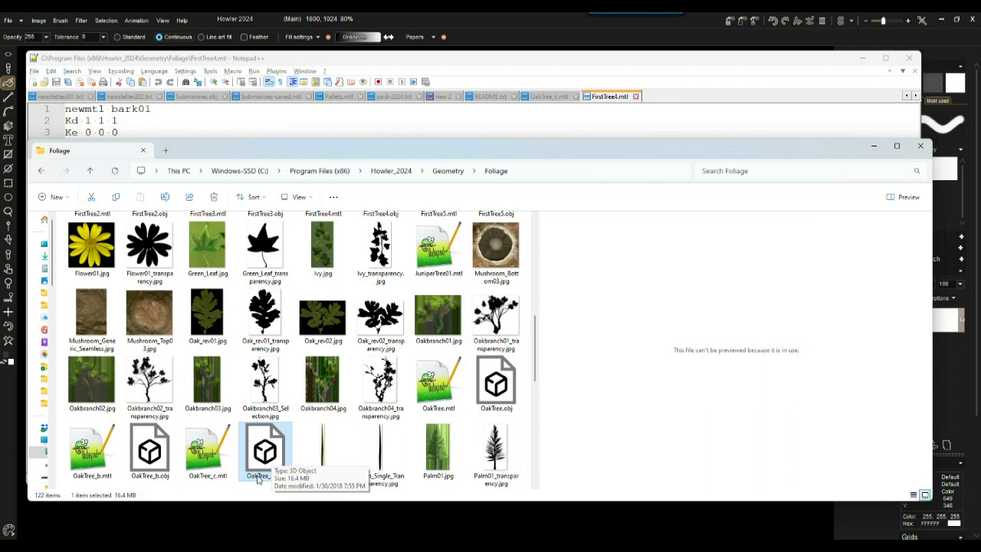
- Open OakTree_c.mtl in Notepad++ and delete the Bump line for BasicBark_09_Seamless.jpg from the Bark_Trunk material
{"action": "left_click", "coordinate": [217, 465]}
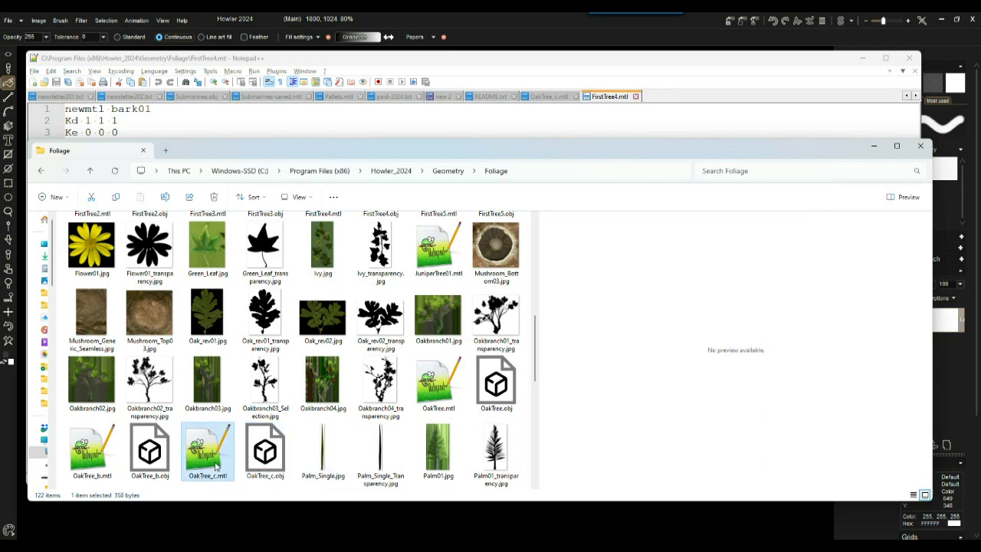
{"action": "double_click", "coordinate": [208, 452]}
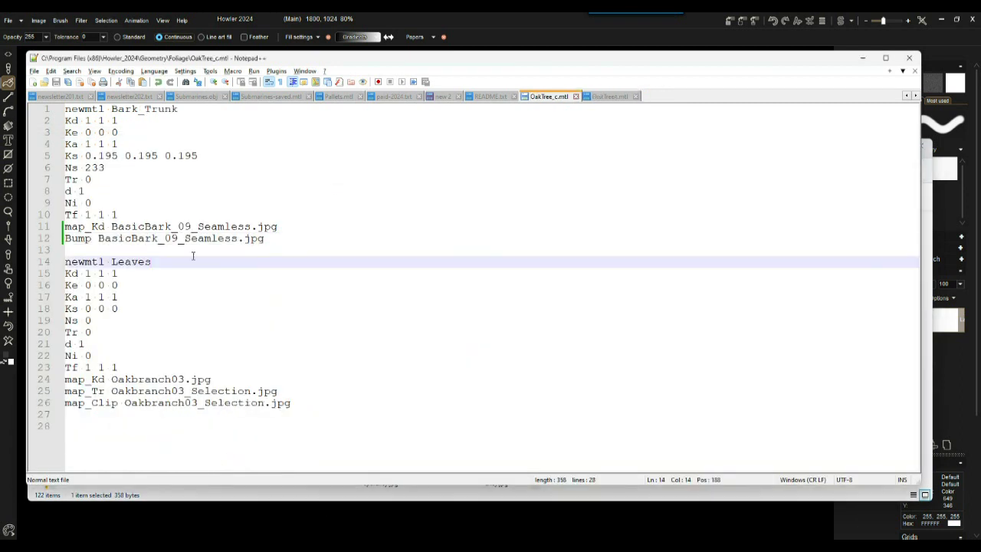
{"action": "left_click_drag", "start_coordinate": [65, 239], "coordinate": [265, 238]}
{"action": "key", "text": "Delete"}
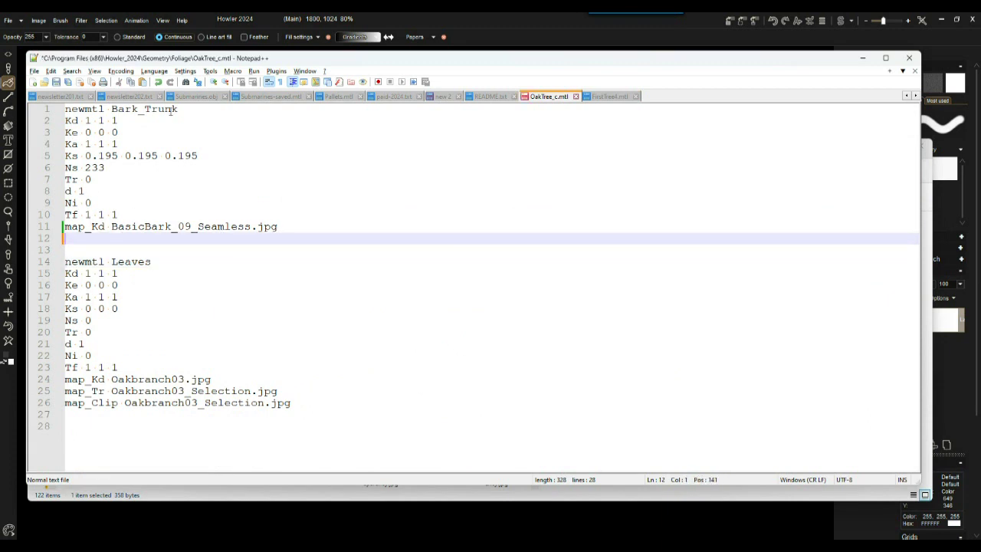
- Highlight the newmtl Bark_Trunk line, enlarge the text, and place the cursor before BasicBark_09_Seamless.jpg on the map_Kd line
{"action": "left_click_drag", "start_coordinate": [199, 108], "coordinate": [51, 114]}
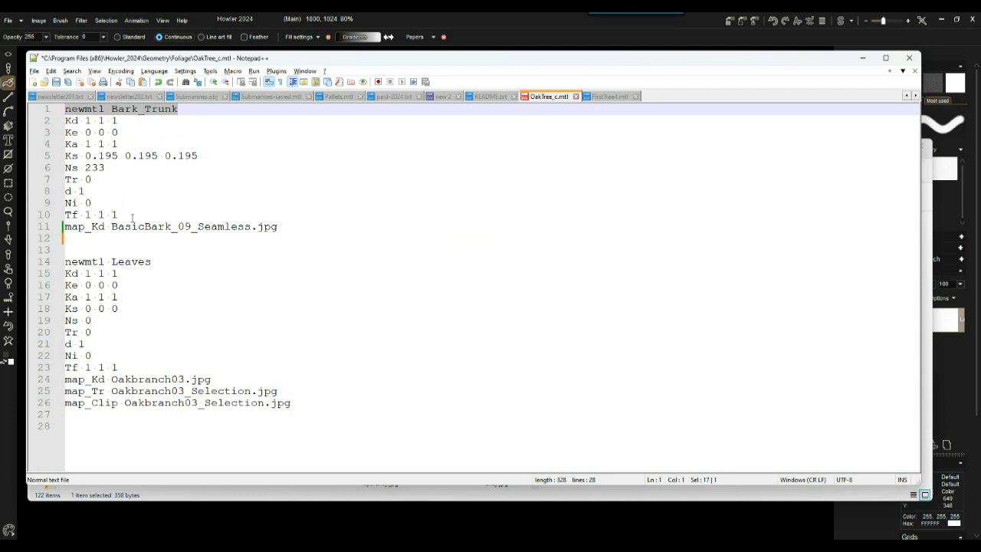
{"action": "scroll", "coordinate": [135, 228], "scroll_direction": "up", "scroll_amount": 2}
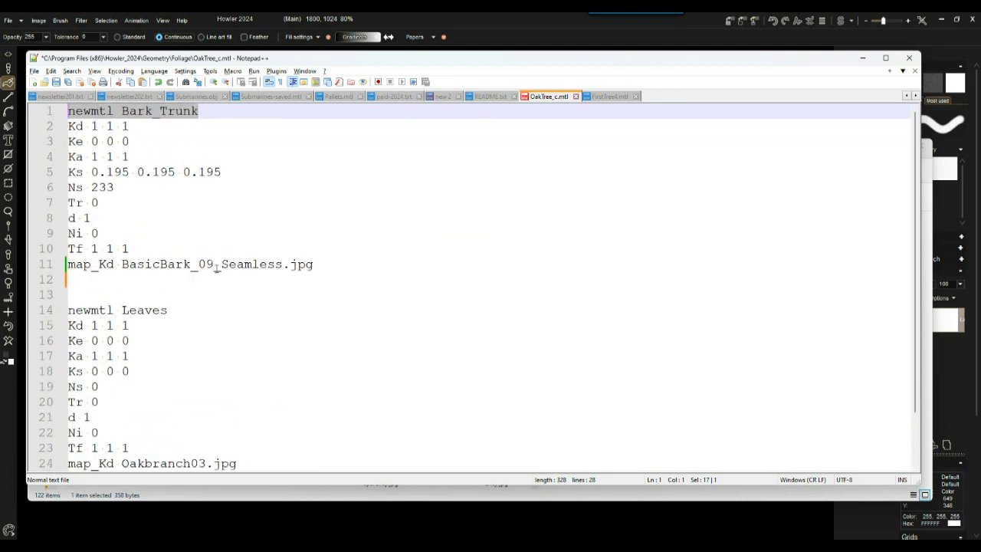
{"action": "left_click", "coordinate": [122, 263]}
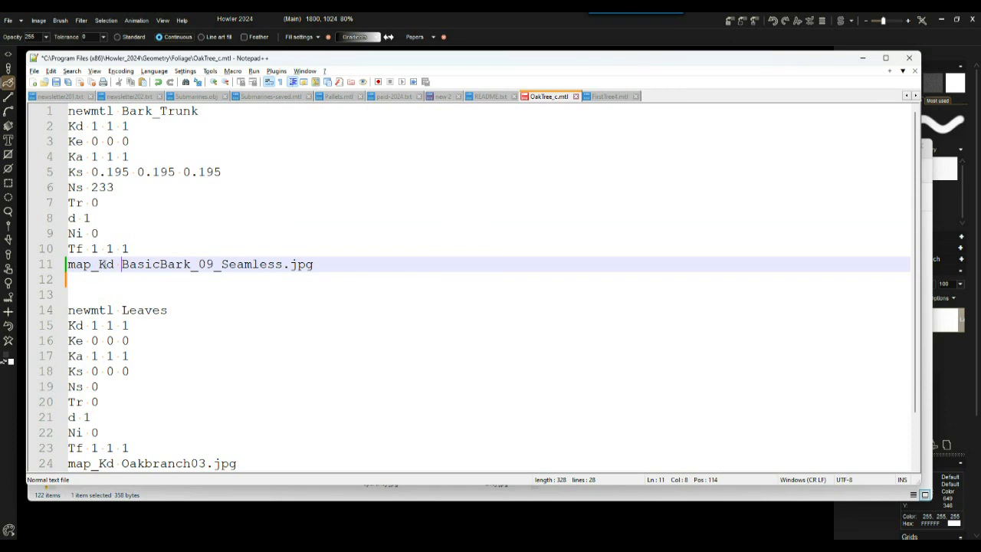
- Switch to the Project Dogwaffle 2024 page in Firefox and go from its page header to the PBR section
{"action": "mouse_move", "coordinate": [372, 536]}
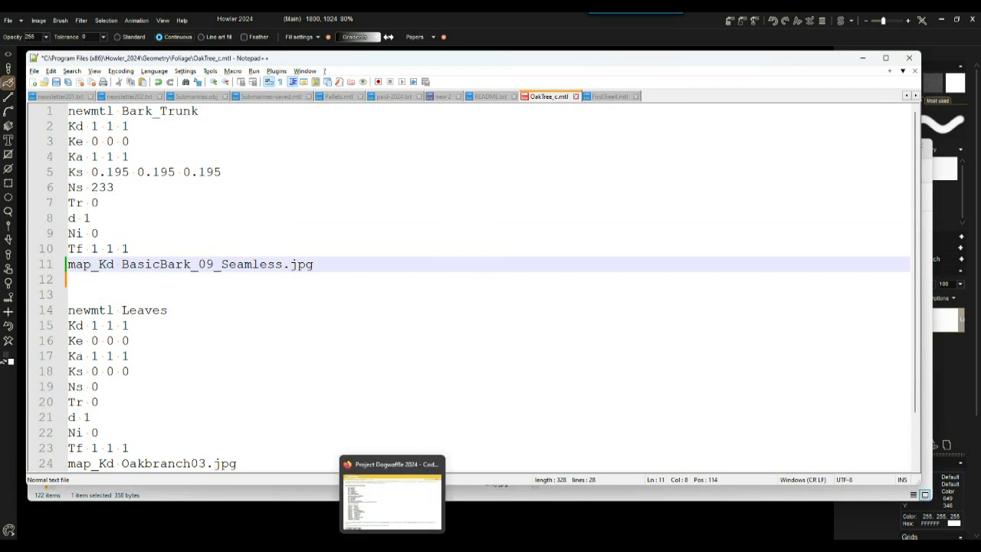
{"action": "left_click", "coordinate": [391, 501]}
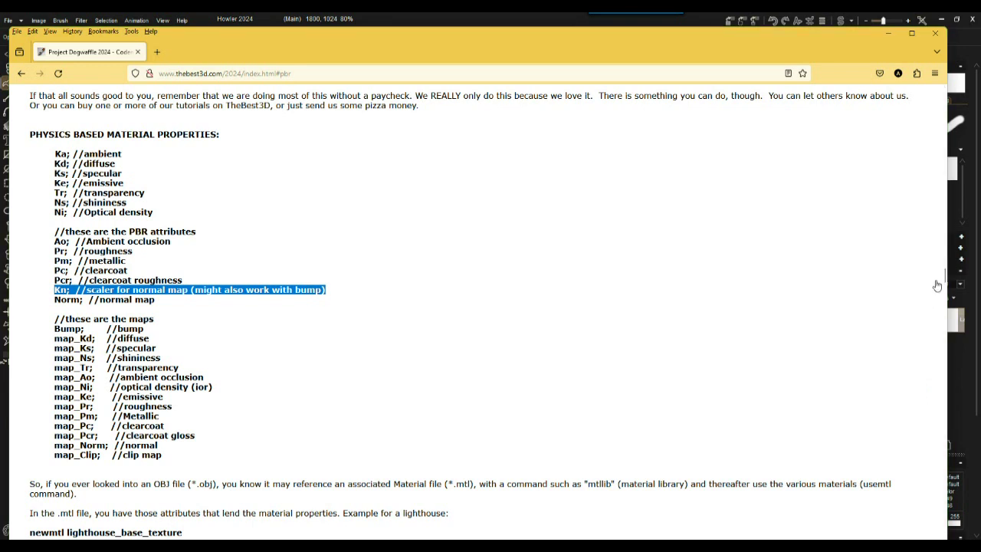
{"action": "left_click_drag", "start_coordinate": [944, 280], "coordinate": [929, 86]}
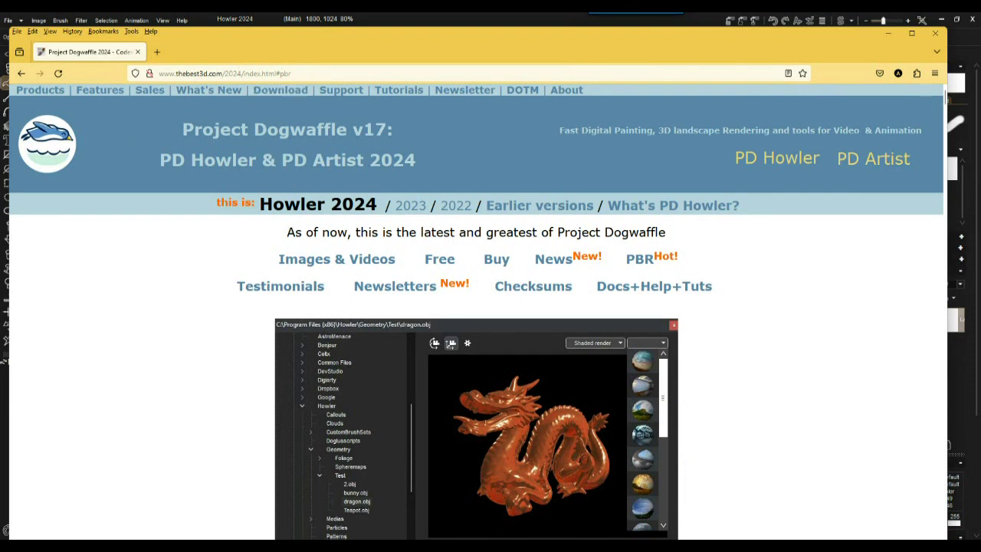
{"action": "left_click", "coordinate": [641, 261]}
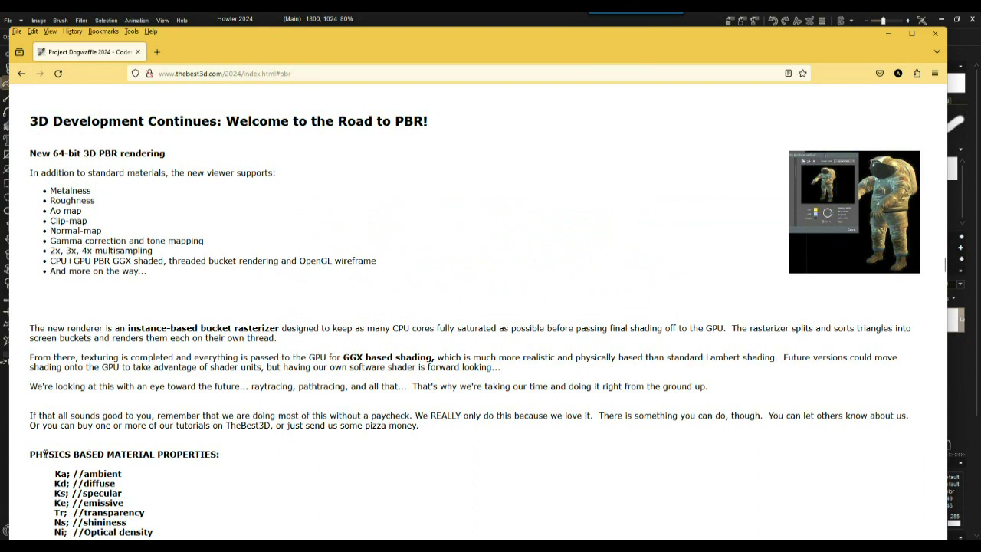
- Highlight the Physics Based Material Properties heading and the Kn normal-map scaler entry, including its "work with bump" remark
{"action": "left_click_drag", "start_coordinate": [46, 457], "coordinate": [184, 455]}
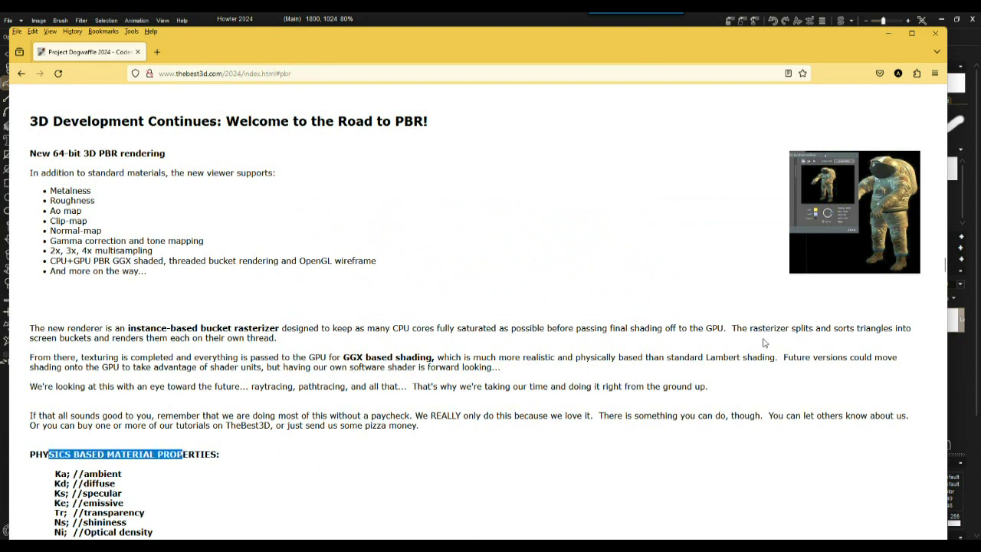
{"action": "left_click_drag", "start_coordinate": [944, 268], "coordinate": [944, 281]}
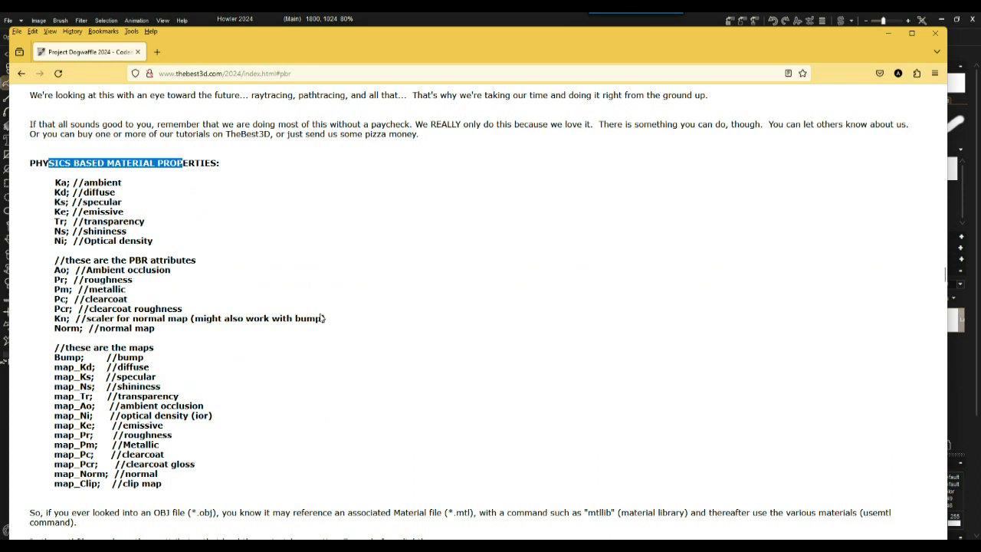
{"action": "left_click_drag", "start_coordinate": [327, 319], "coordinate": [38, 319]}
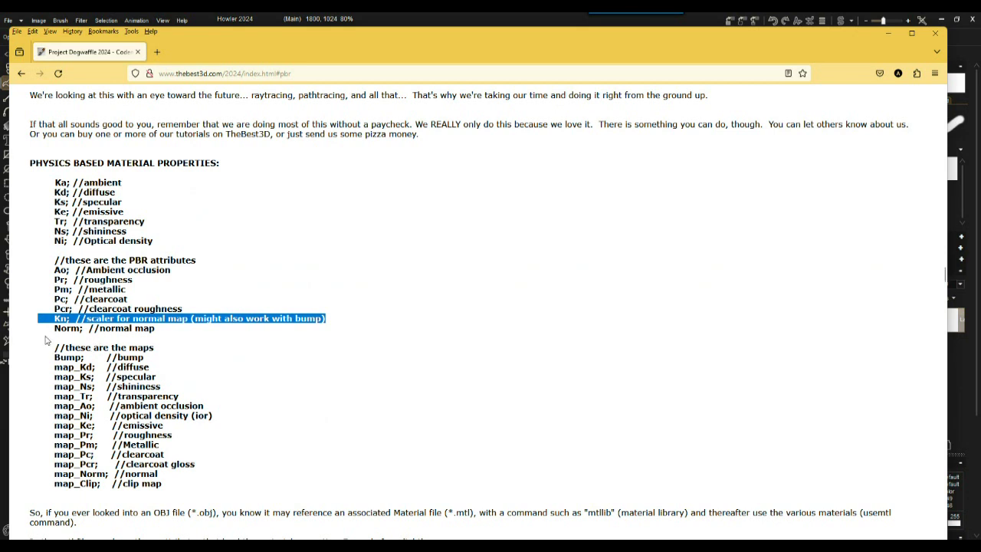
{"action": "key", "text": "Left"}
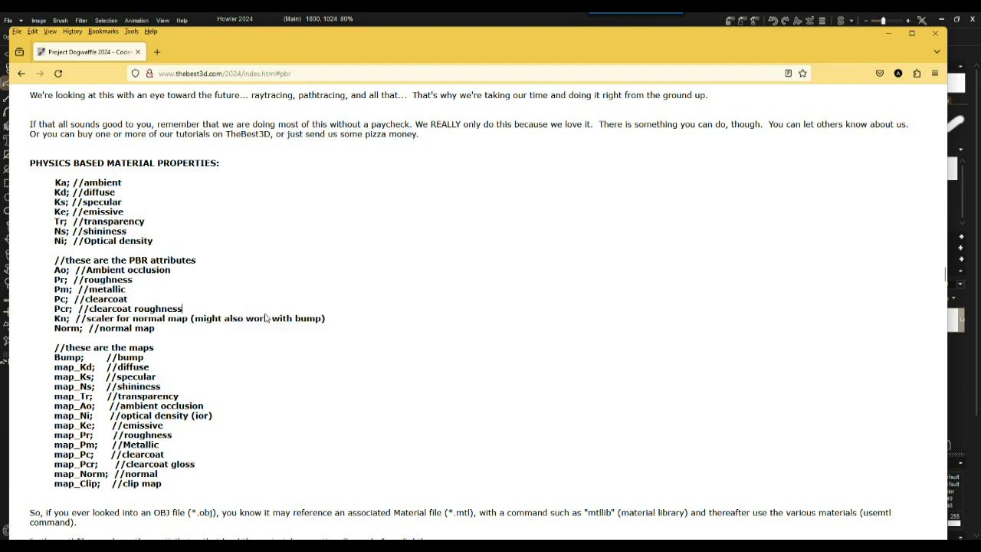
{"action": "left_click_drag", "start_coordinate": [246, 318], "coordinate": [362, 322]}
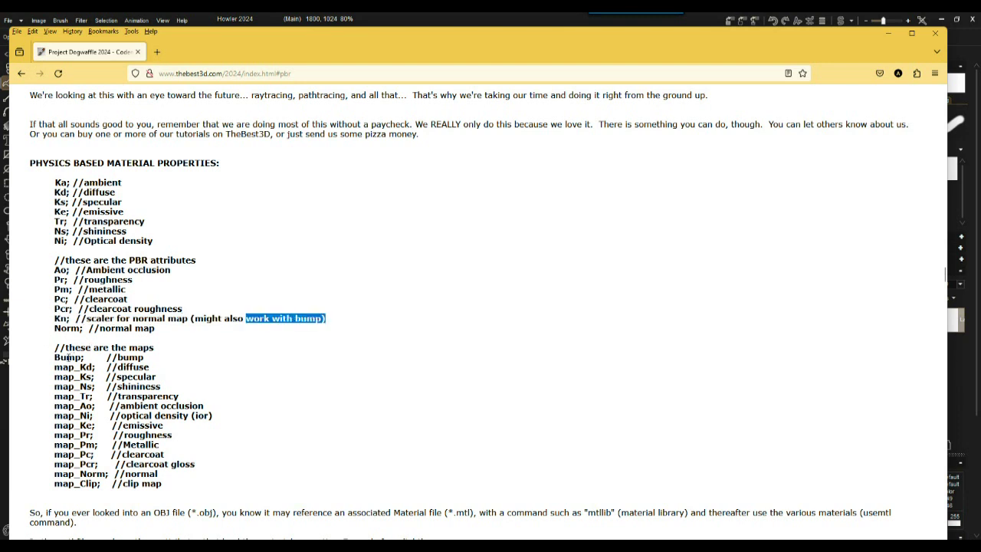
- Highlight the whole list of map keywords, and single out its Bump and map_Kd diffuse entries
{"action": "left_click_drag", "start_coordinate": [55, 357], "coordinate": [157, 360]}
{"action": "left_click_drag", "start_coordinate": [55, 347], "coordinate": [205, 482]}
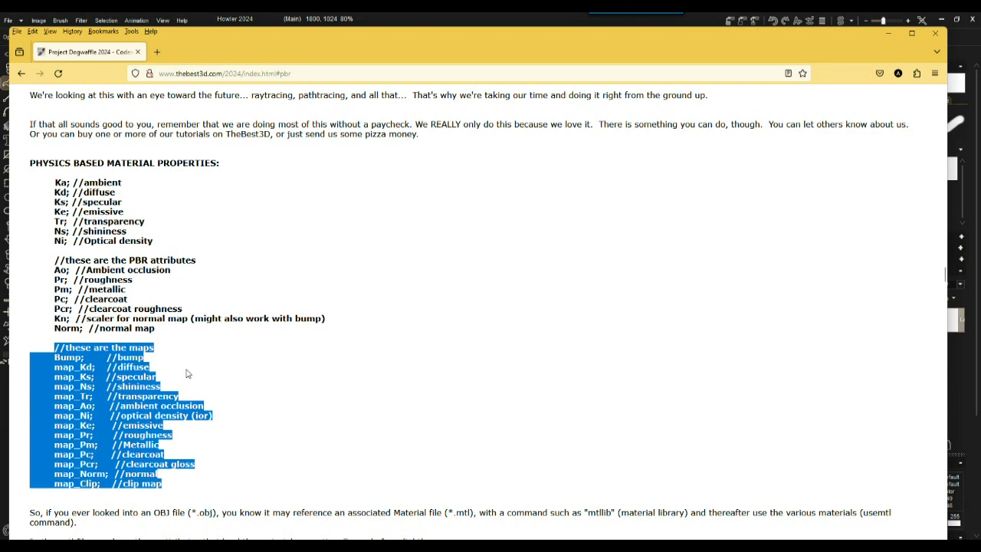
{"action": "left_click", "coordinate": [170, 364]}
{"action": "left_click_drag", "start_coordinate": [143, 357], "coordinate": [54, 358]}
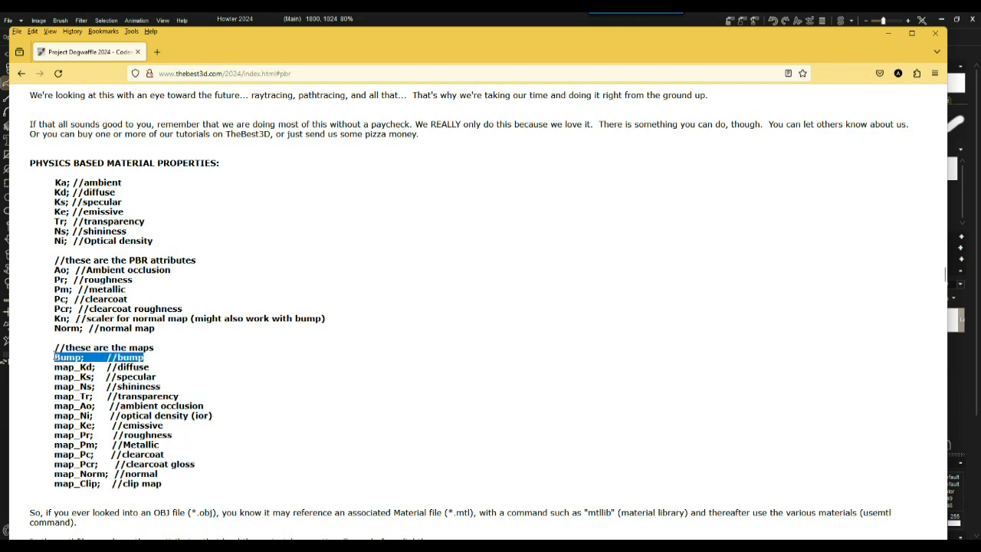
{"action": "left_click_drag", "start_coordinate": [158, 368], "coordinate": [51, 370]}
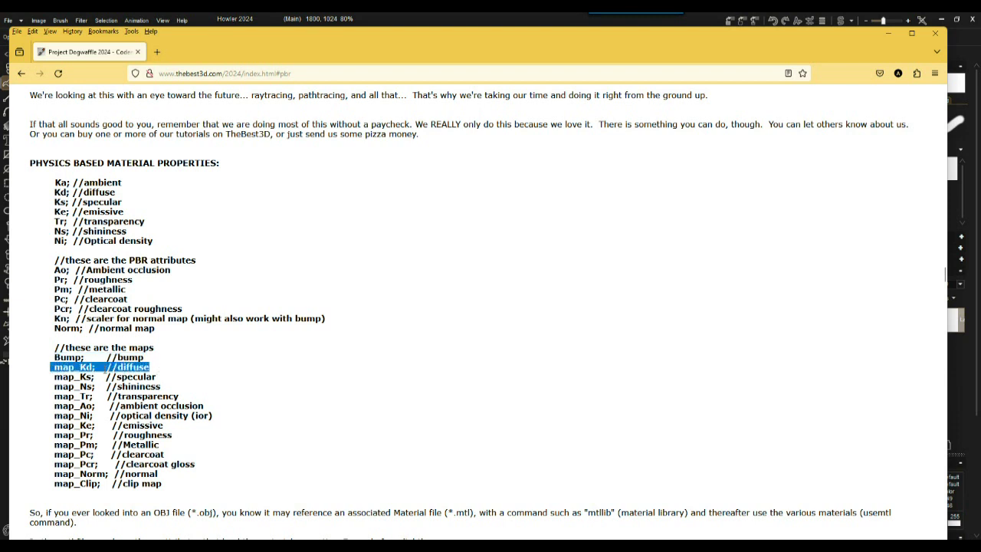
- Switch to OakTree_c.mtl in Notepad++ and duplicate Bark_Trunk's map_Kd BasicBark_09_Seamless.jpg line directly below the original
{"action": "key", "text": "alt+Tab"}
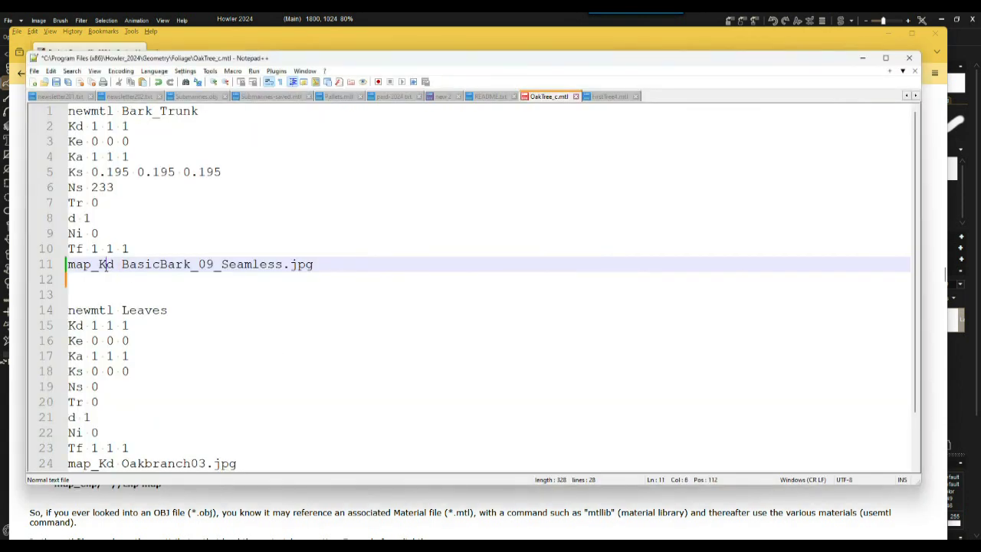
{"action": "left_click_drag", "start_coordinate": [117, 265], "coordinate": [62, 264]}
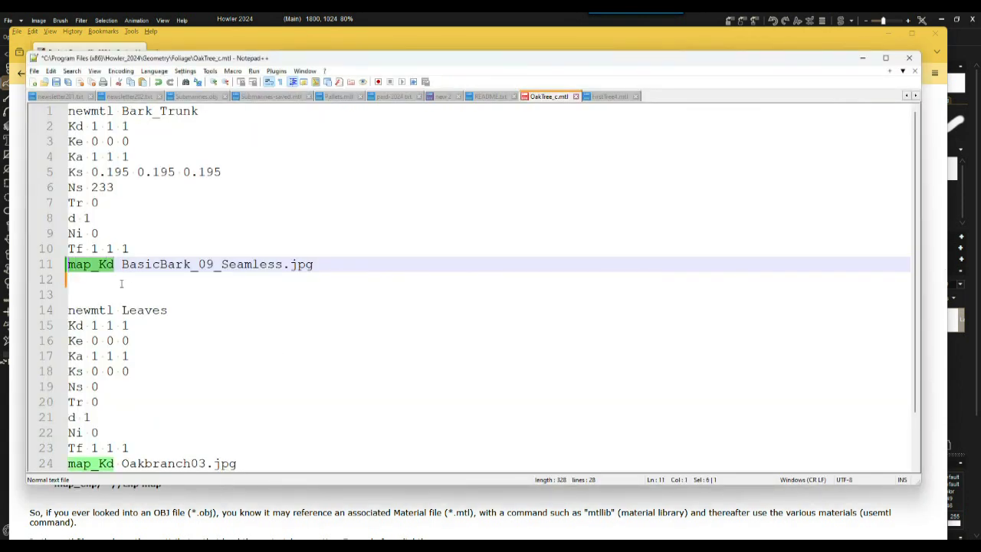
{"action": "left_click", "coordinate": [153, 266]}
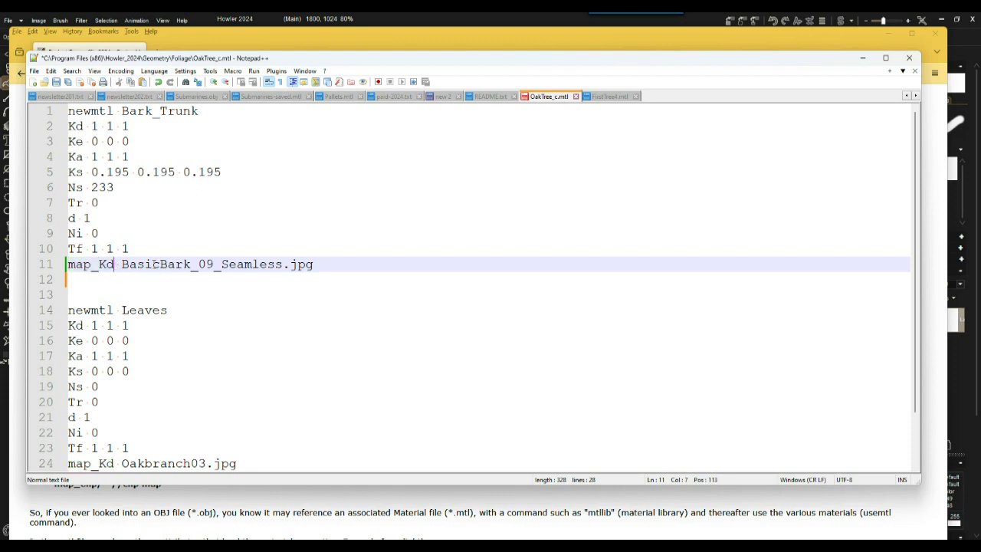
{"action": "triple_click", "coordinate": [156, 268]}
{"action": "key", "text": "ctrl+c"}
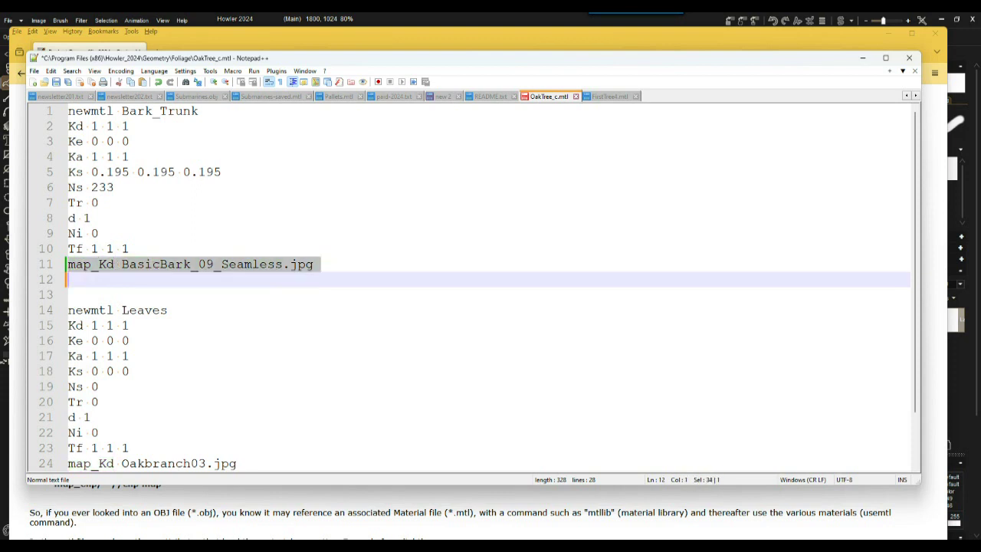
{"action": "left_click", "coordinate": [136, 282]}
{"action": "key", "text": "ctrl+v"}
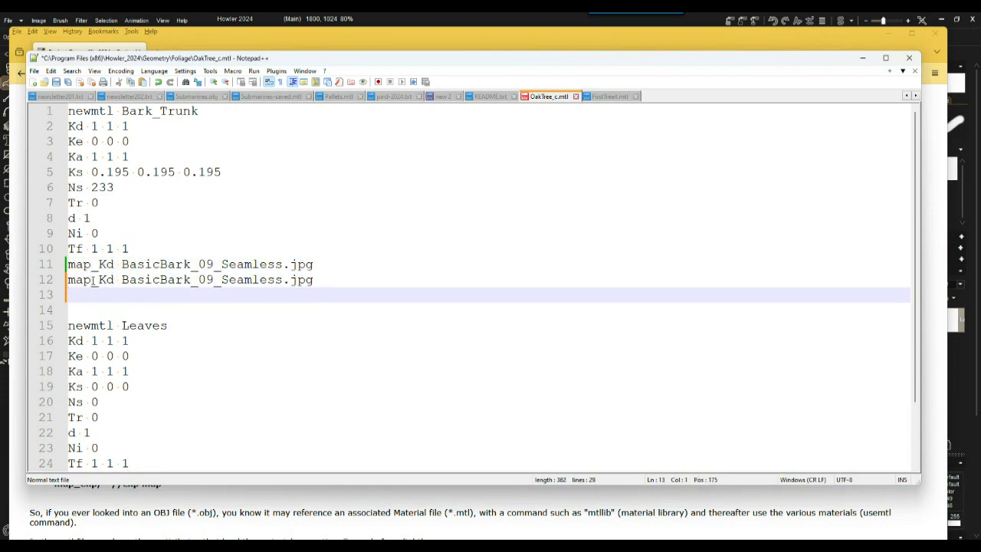
- Replace the map_Kd keyword on the duplicated line with bump, keeping the BasicBark_09_Seamless.jpg texture
{"action": "left_click_drag", "start_coordinate": [113, 280], "coordinate": [68, 281]}
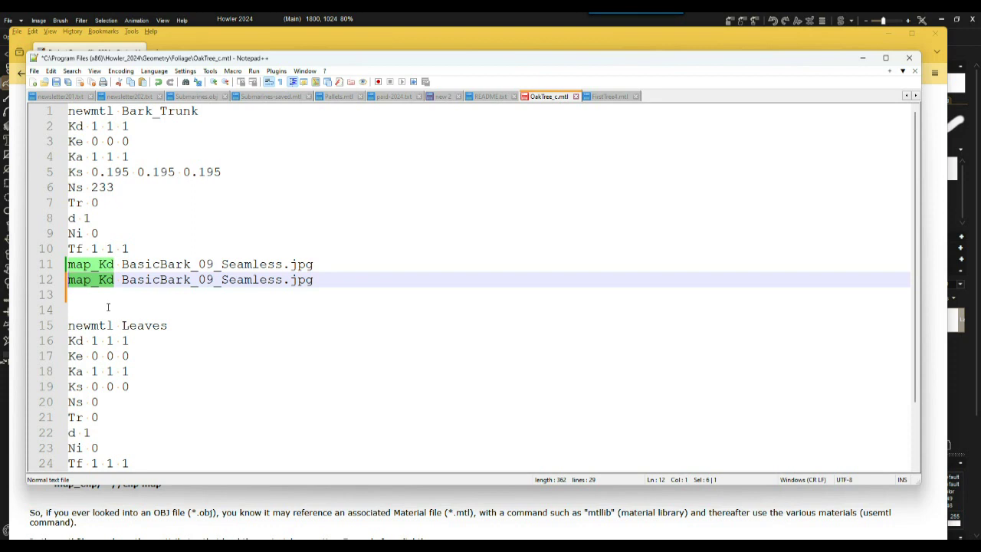
{"action": "type", "text": "bump"}
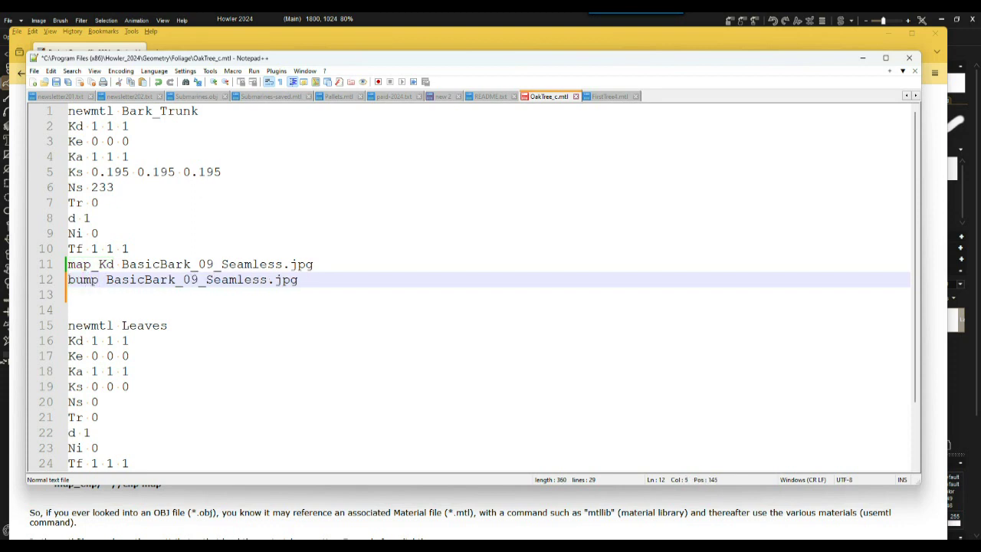
{"action": "left_click", "coordinate": [181, 278]}
- Highlight the Kn normal-map scaler entry on the Firefox page, and the Kd through Tf lines of Bark_Trunk in OakTree_c.mtl
{"action": "key", "text": "alt+Tab"}
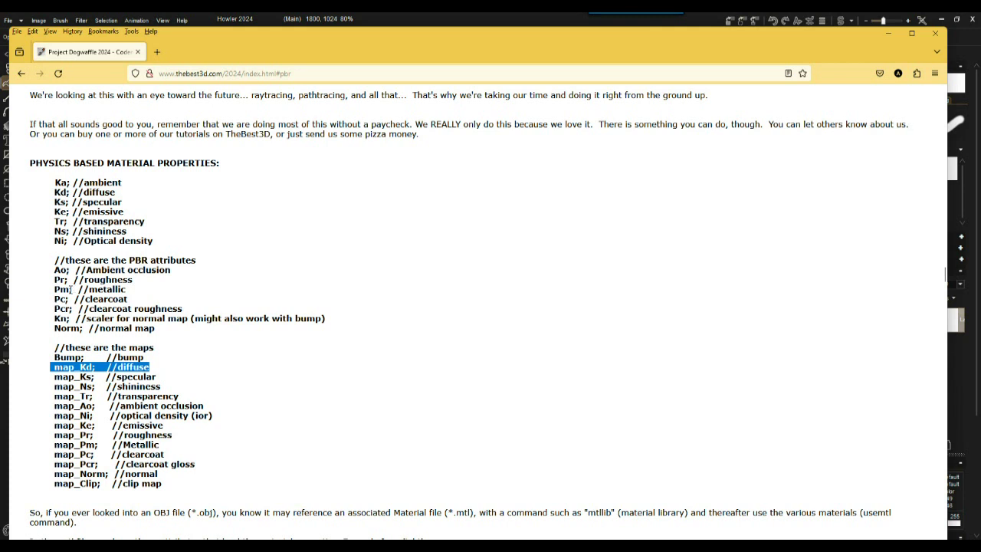
{"action": "left_click_drag", "start_coordinate": [204, 319], "coordinate": [50, 320]}
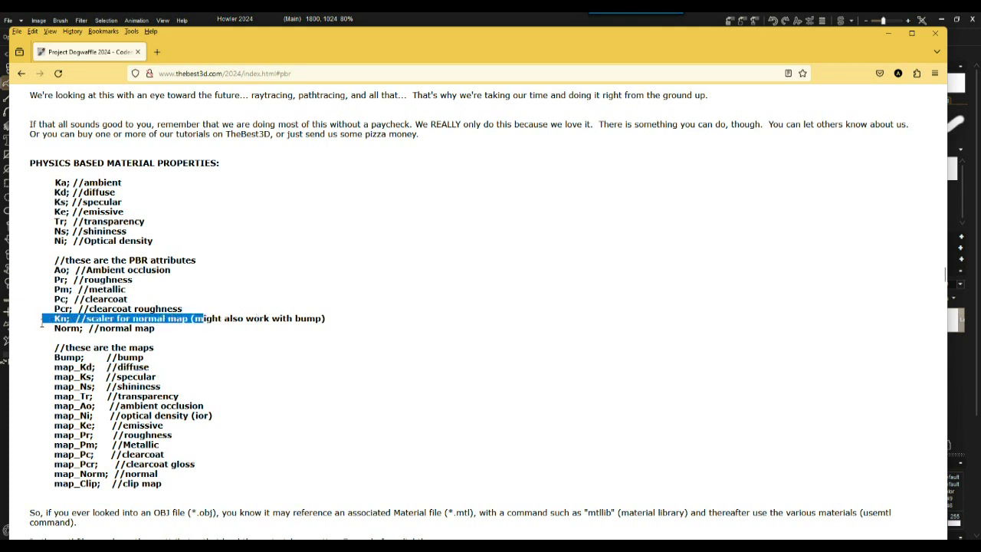
{"action": "key", "text": "alt+Tab"}
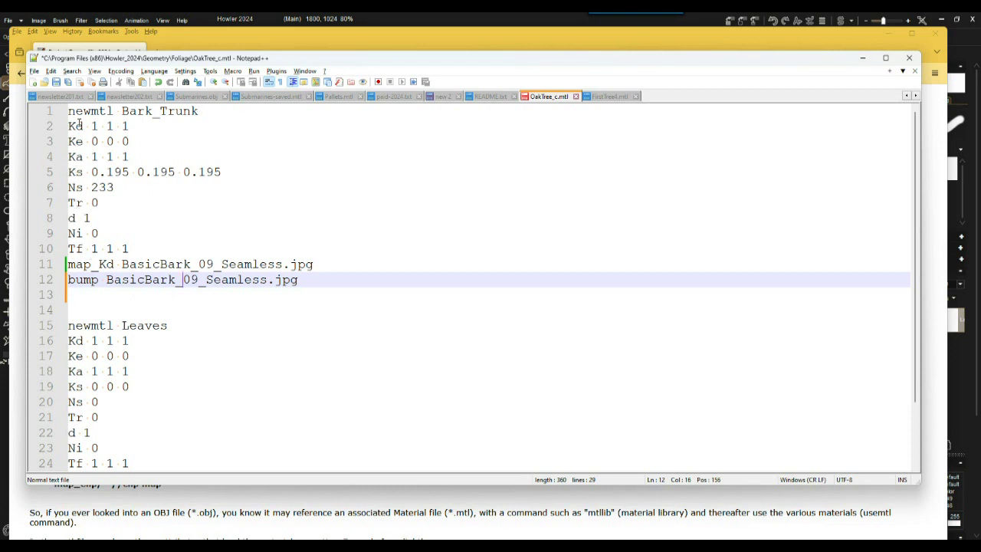
{"action": "left_click_drag", "start_coordinate": [140, 248], "coordinate": [58, 127]}
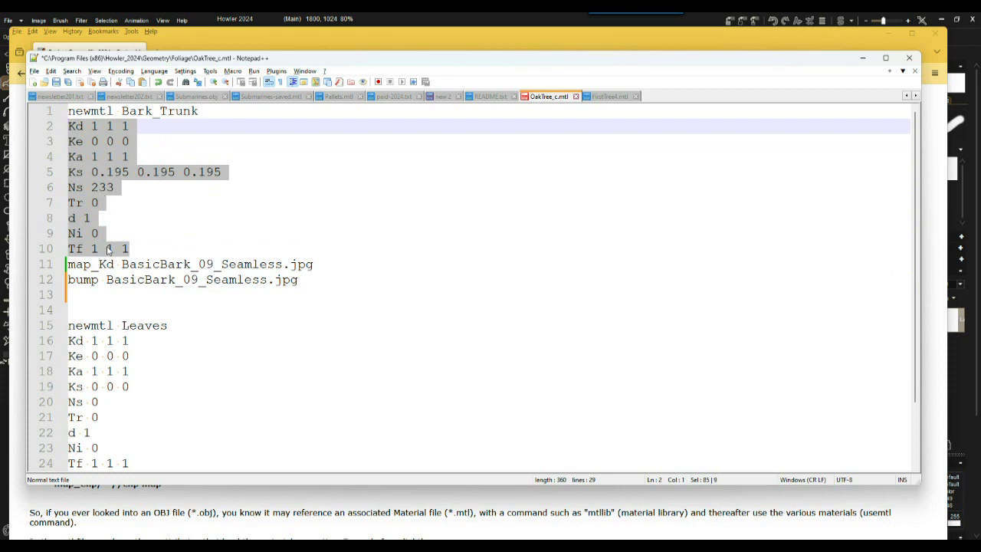
- Save OakTree_c.mtl and switch back to Howler's geometry render dialog
{"action": "left_click", "coordinate": [291, 210]}
{"action": "key", "text": "ctrl+s"}
{"action": "key", "text": "alt+Tab"}
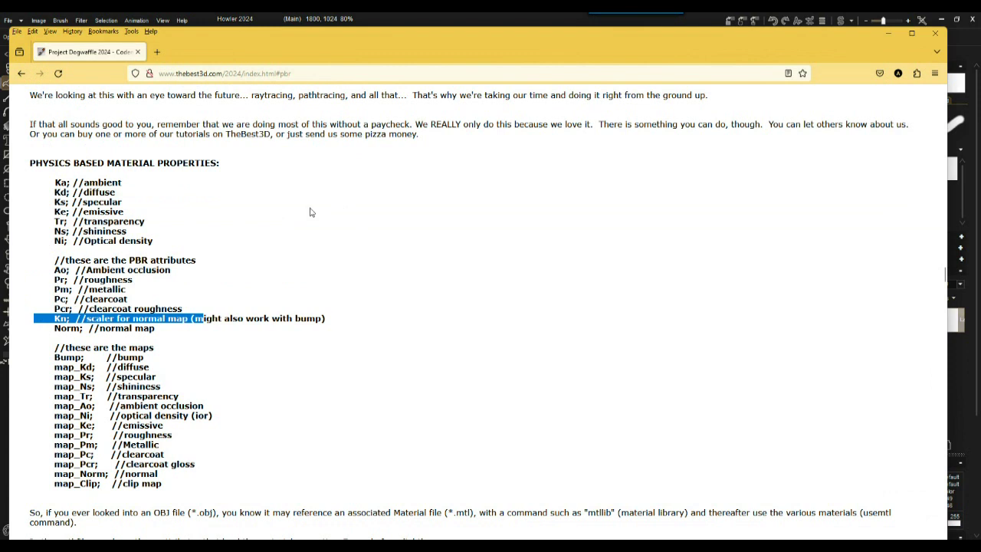
{"action": "key", "text": "alt+Tab"}
{"action": "key", "text": "Tab"}
{"action": "key", "text": "alt+Tab"}
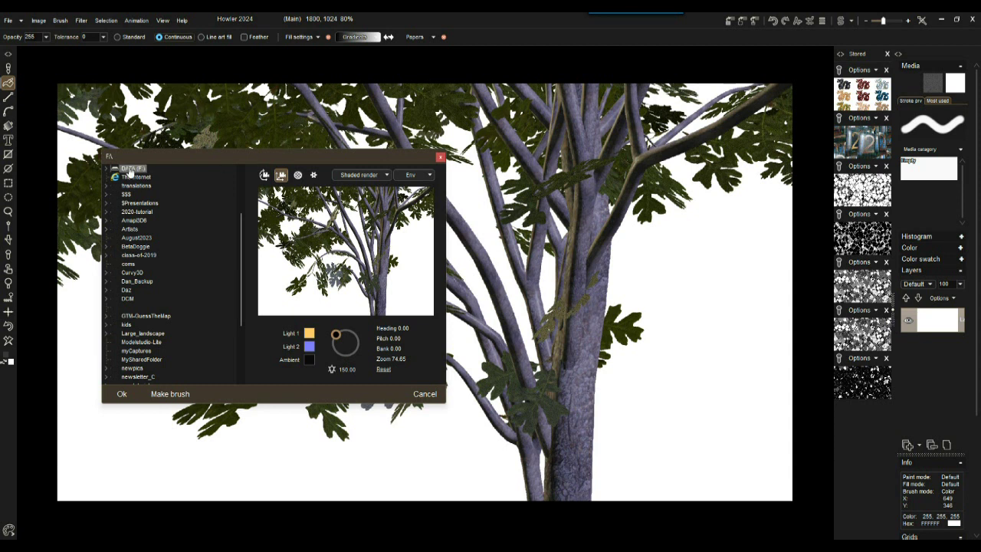
- Close the open render dialog, start Render geometry again, and move the new dialog away from the middle of the canvas
{"action": "left_click", "coordinate": [240, 202]}
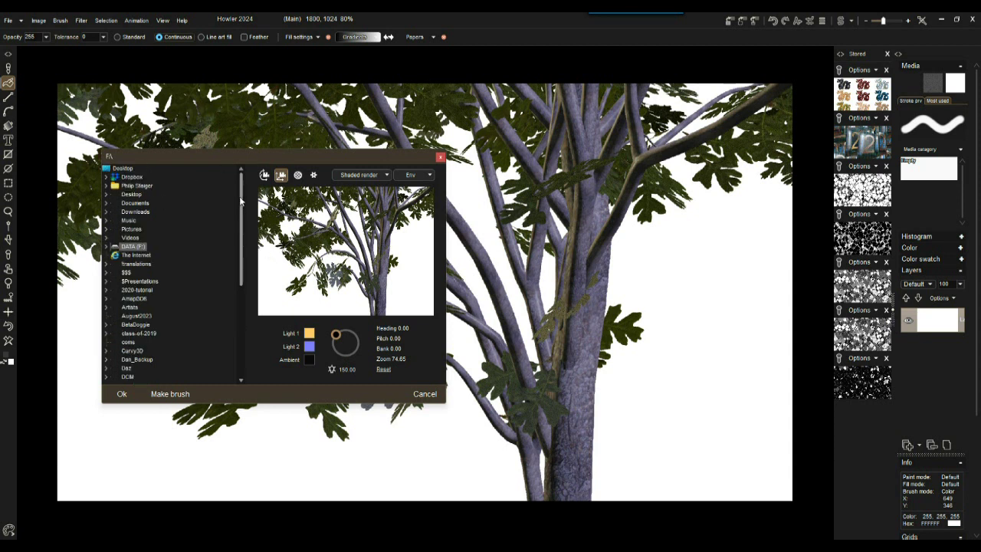
{"action": "left_click", "coordinate": [440, 157]}
{"action": "left_click", "coordinate": [81, 20]}
{"action": "mouse_move", "coordinate": [114, 181]}
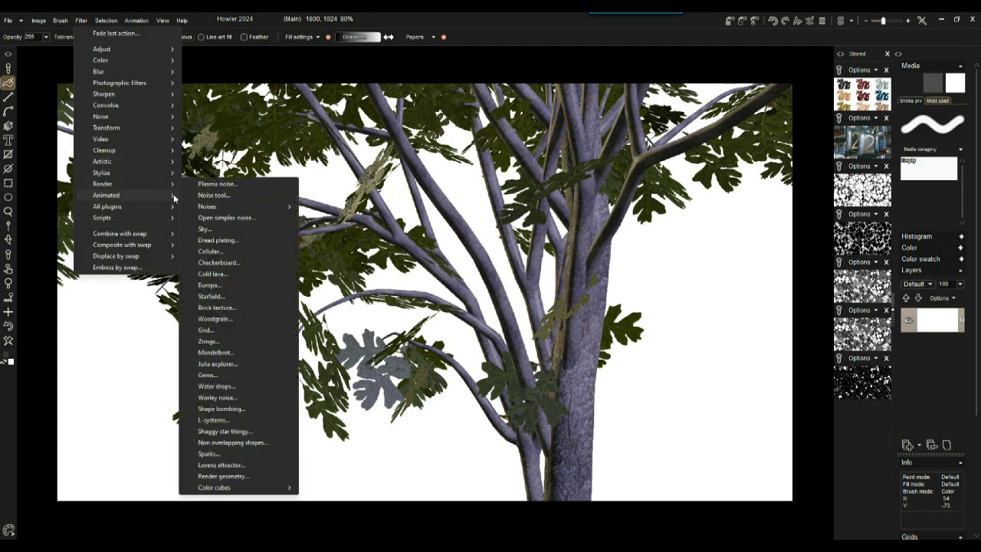
{"action": "left_click", "coordinate": [230, 476]}
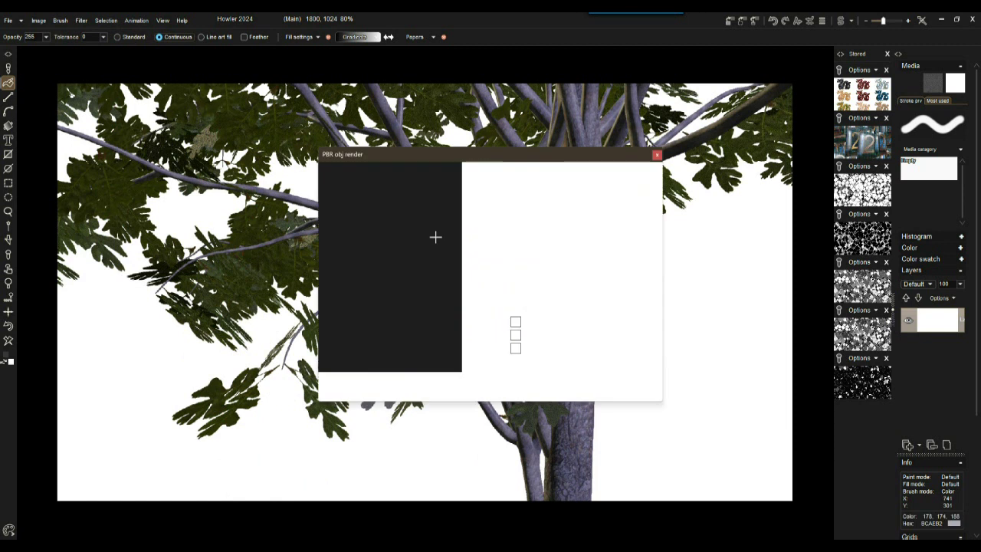
{"action": "left_click_drag", "start_coordinate": [496, 153], "coordinate": [770, 219]}
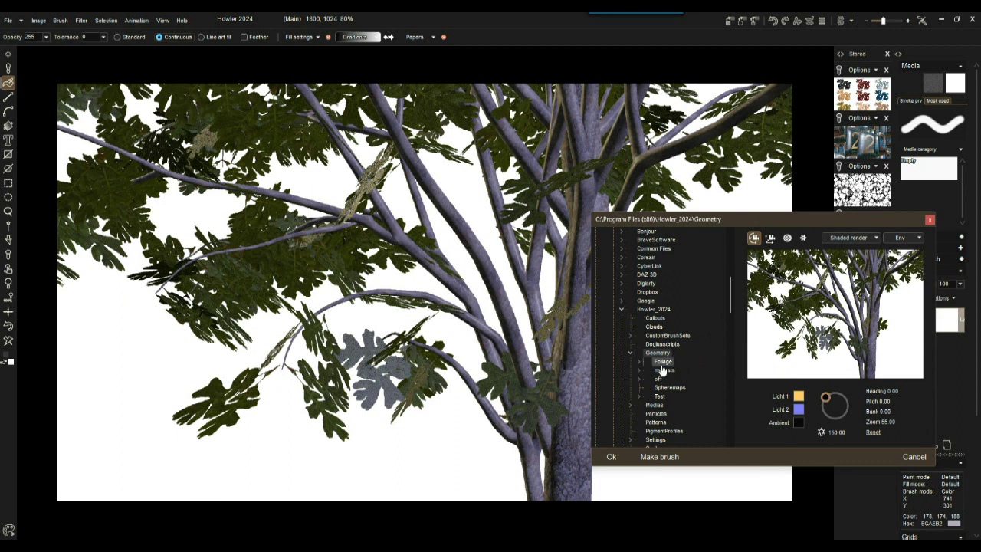
- Load OakTree_b.obj from the Foliage folder, turn it to heading -12 and pitch -7, and bring it closer
{"action": "double_click", "coordinate": [663, 360]}
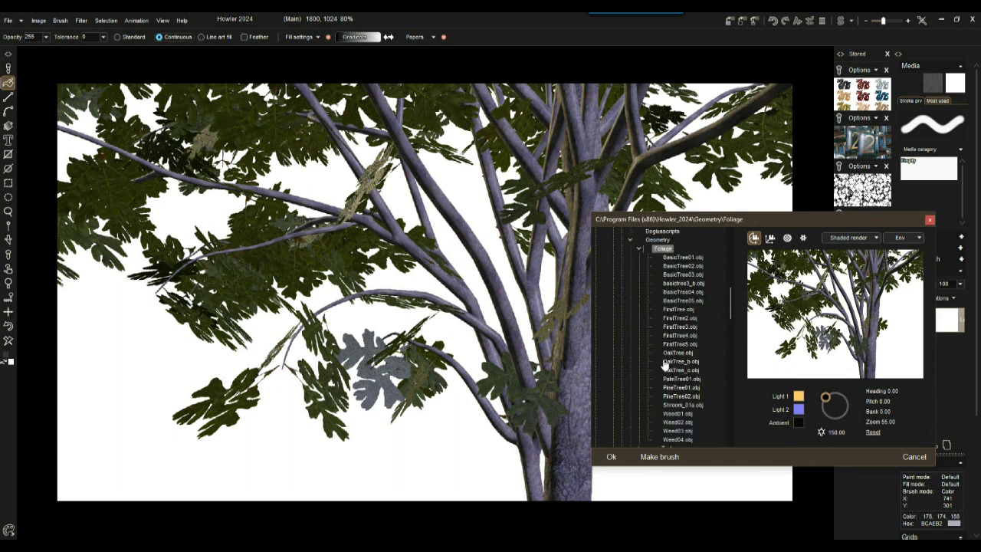
{"action": "left_click", "coordinate": [731, 305]}
{"action": "left_click_drag", "start_coordinate": [731, 305], "coordinate": [732, 307]}
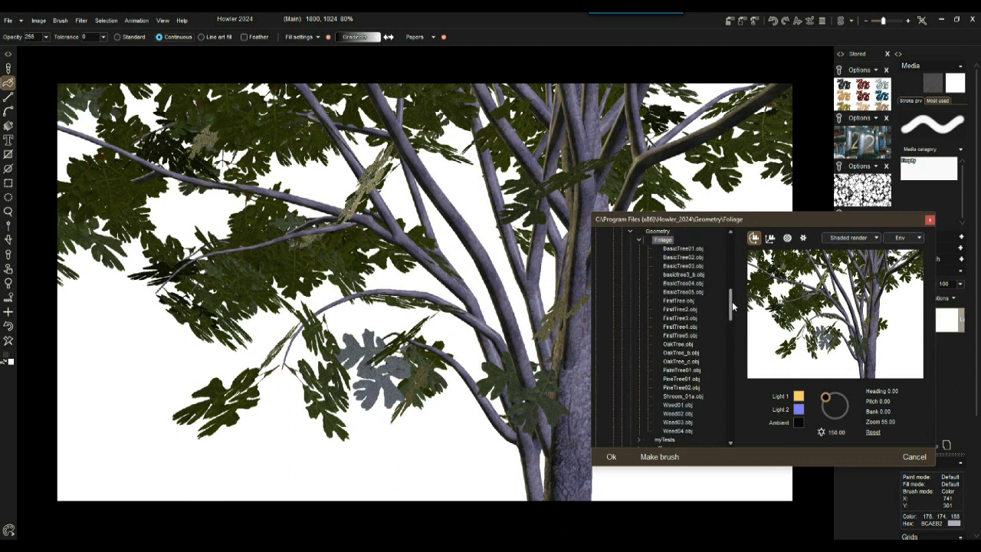
{"action": "left_click", "coordinate": [681, 353]}
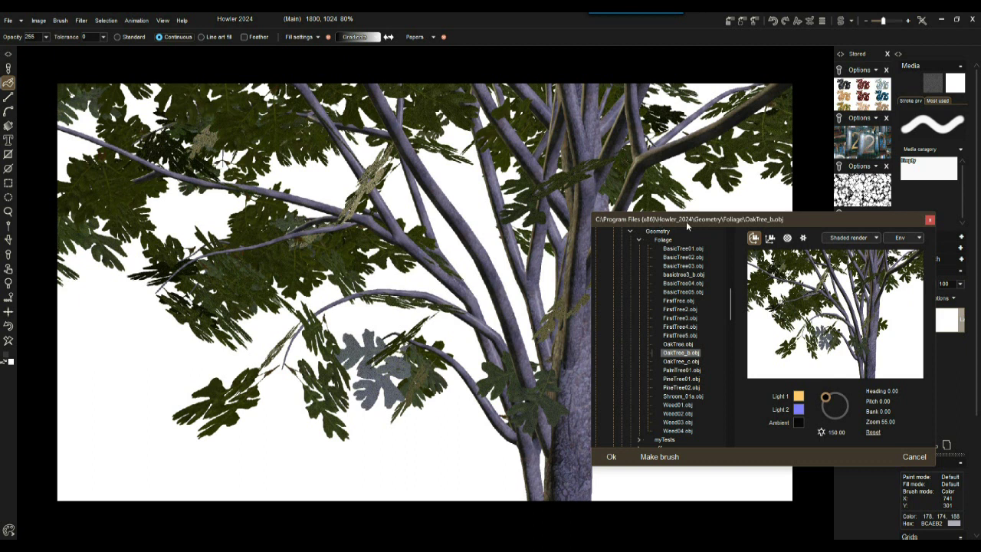
{"action": "mouse_move", "coordinate": [834, 312]}
{"action": "left_mouse_down"}
{"action": "mouse_move", "coordinate": [820, 321]}
{"action": "mouse_move", "coordinate": [834, 319]}
{"action": "mouse_move", "coordinate": [837, 302]}
{"action": "mouse_move", "coordinate": [818, 306]}
{"action": "left_mouse_up"}
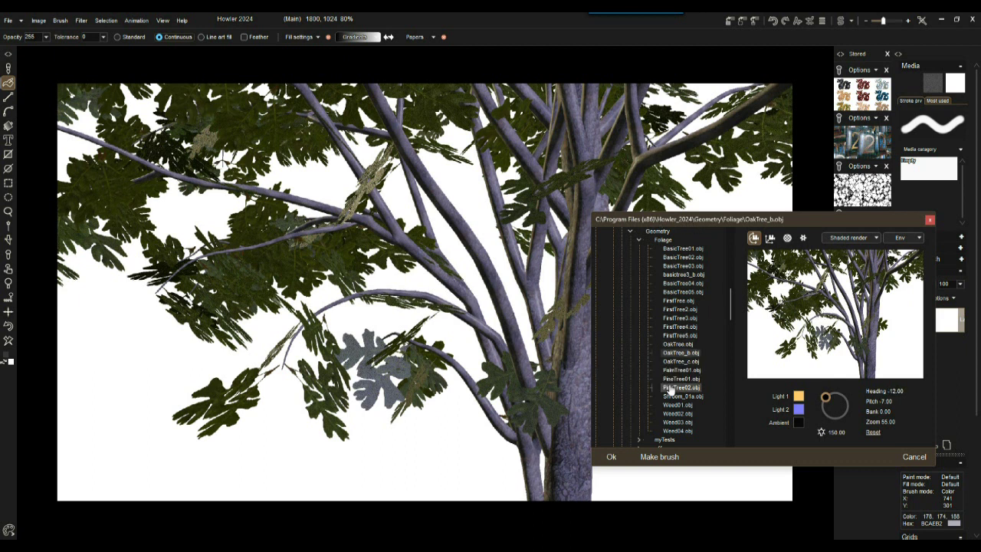
{"action": "left_click", "coordinate": [691, 354]}
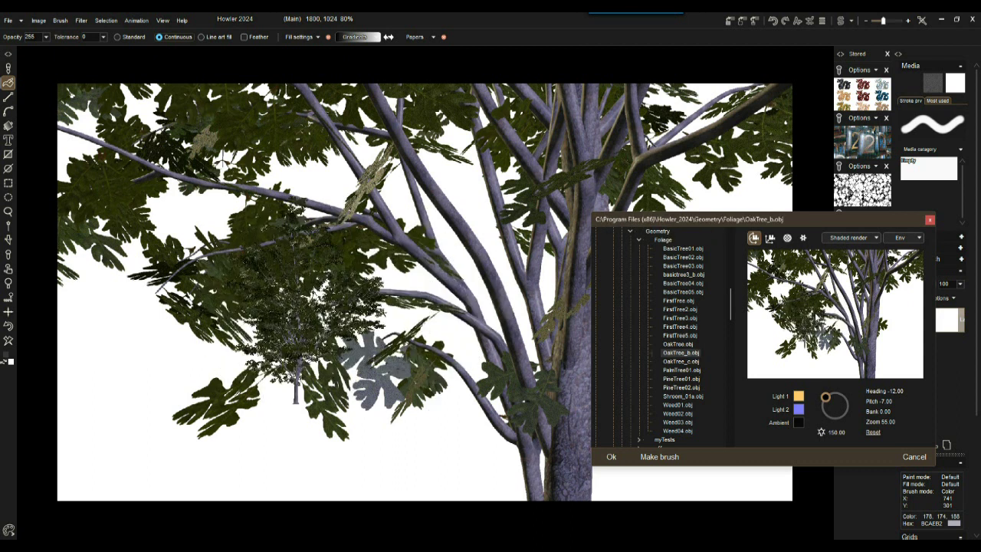
{"action": "left_click", "coordinate": [770, 238]}
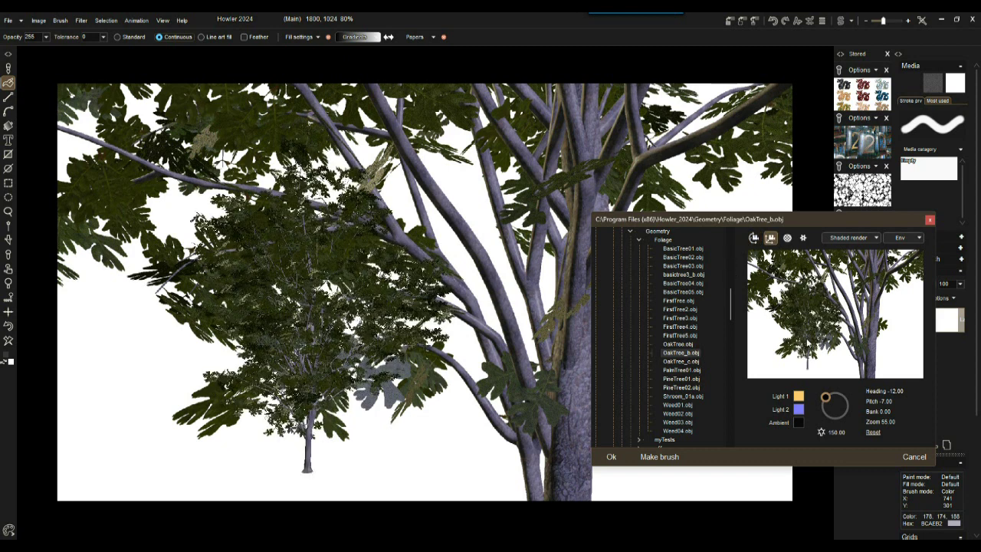
{"action": "scroll", "coordinate": [808, 343], "scroll_direction": "down", "scroll_amount": 2}
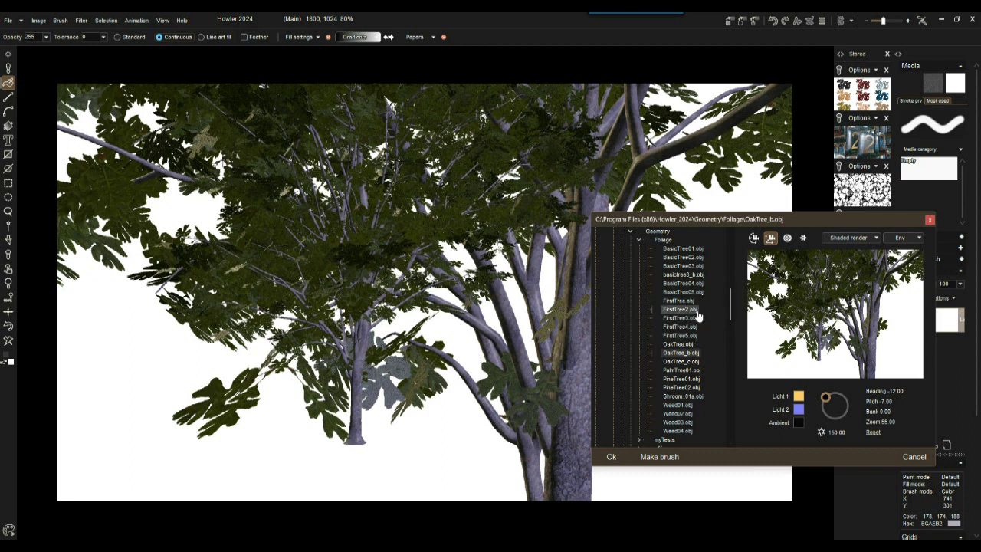
- Load OakTree_c.obj from the Foliage folder, raise its zoom to 58.70, and move the render dialog off most of the trees
{"action": "left_click", "coordinate": [685, 364]}
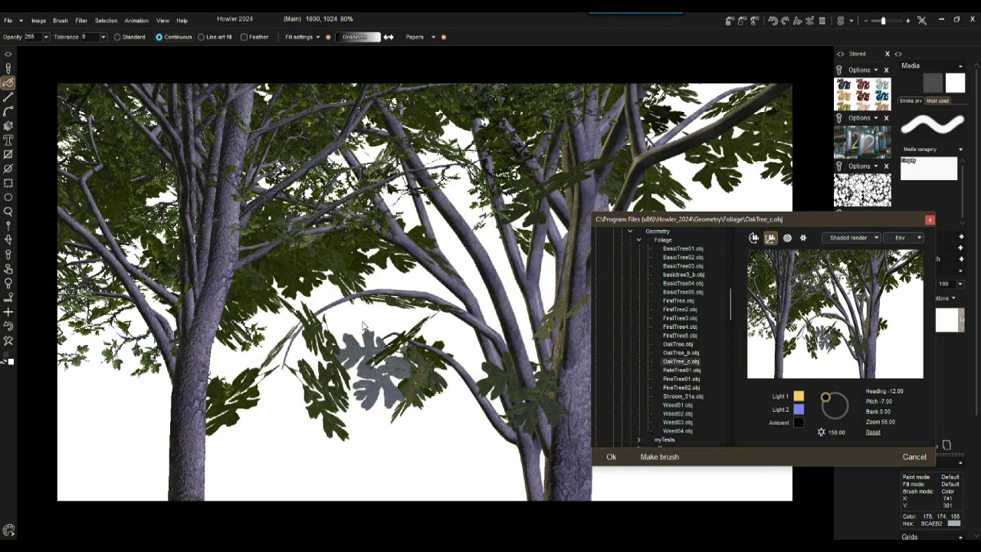
{"action": "left_click_drag", "start_coordinate": [656, 223], "coordinate": [703, 116]}
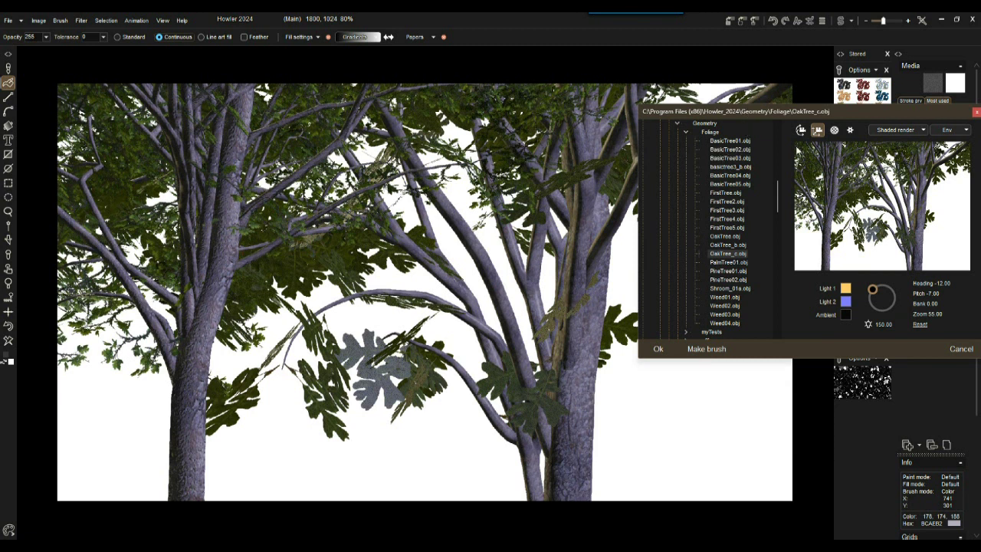
{"action": "left_click_drag", "start_coordinate": [941, 313], "coordinate": [947, 314]}
{"action": "left_click_drag", "start_coordinate": [767, 110], "coordinate": [695, 116]}
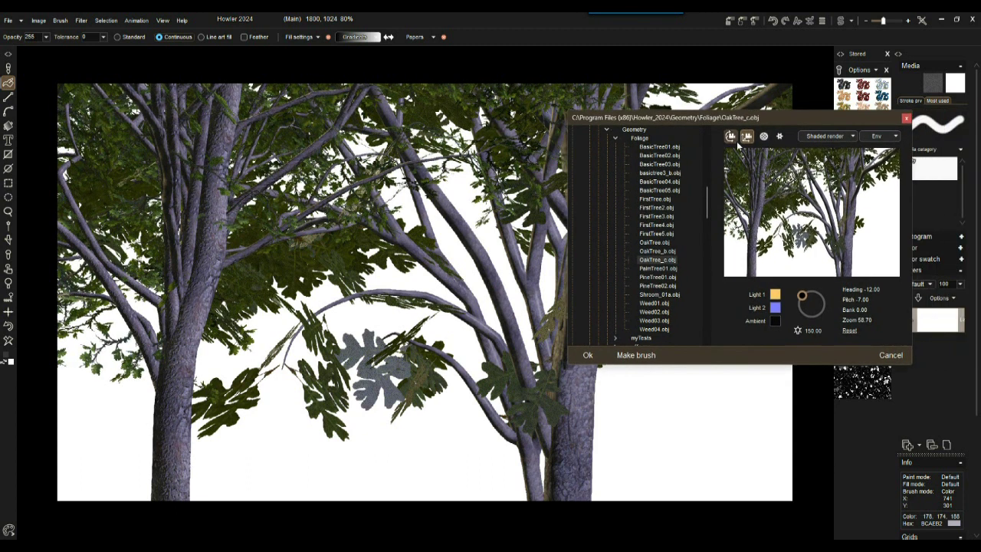
- Reposition the new oak beside the existing tree and increase its zoom to 70.80
{"action": "left_click", "coordinate": [731, 136]}
{"action": "left_click_drag", "start_coordinate": [778, 204], "coordinate": [778, 221]}
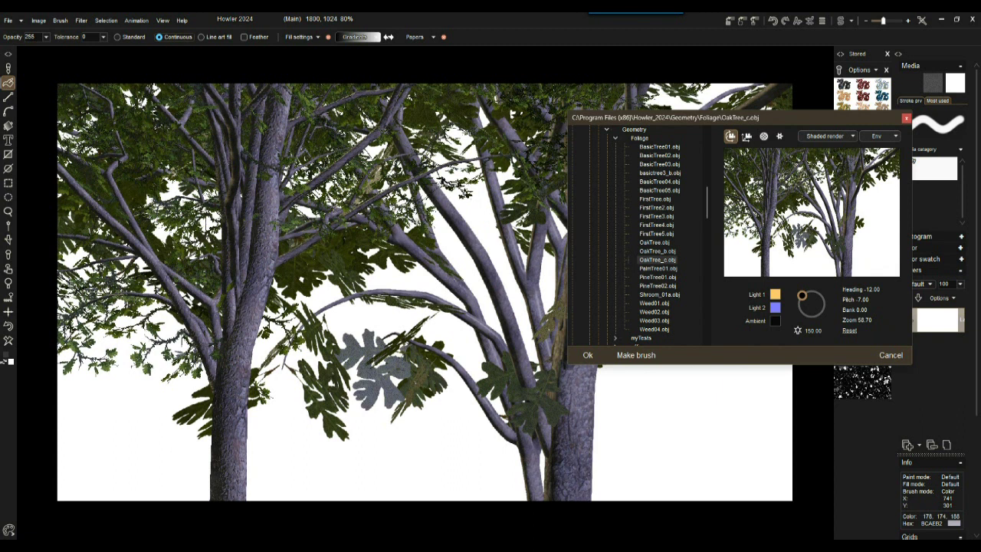
{"action": "left_click_drag", "start_coordinate": [853, 321], "coordinate": [724, 259]}
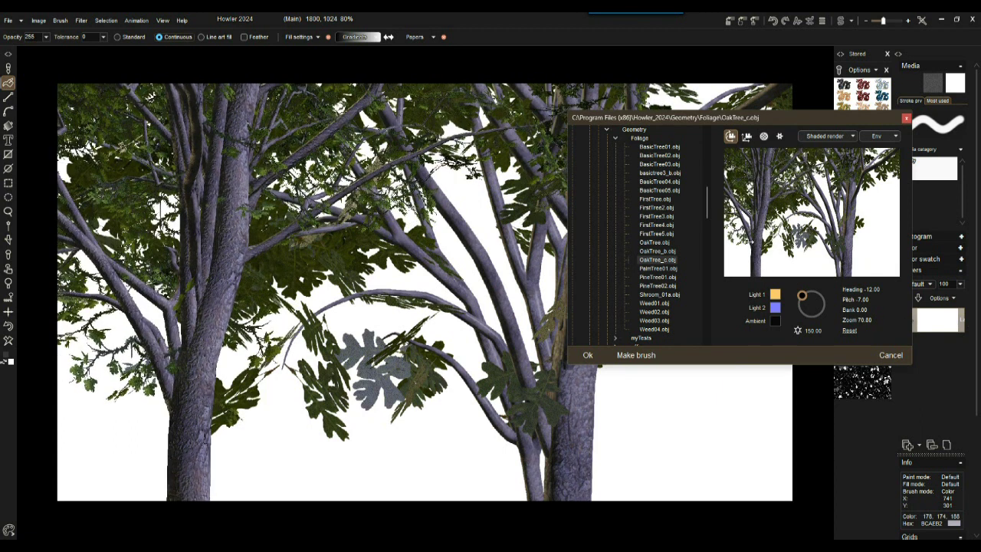
- Swing the light direction around to the tree's right side and set Light 2 to black
{"action": "left_click_drag", "start_coordinate": [802, 300], "coordinate": [829, 304]}
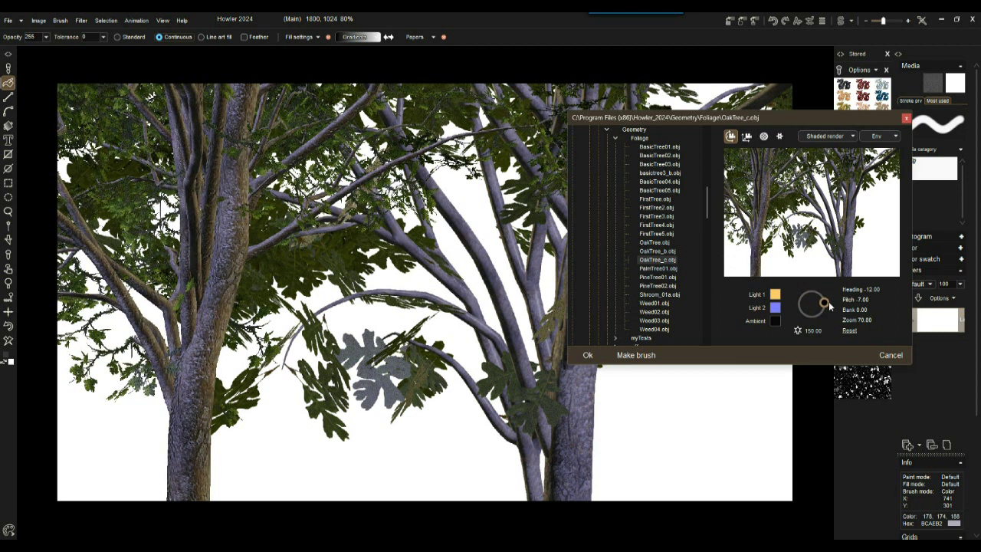
{"action": "left_click", "coordinate": [776, 307]}
{"action": "left_click", "coordinate": [458, 264]}
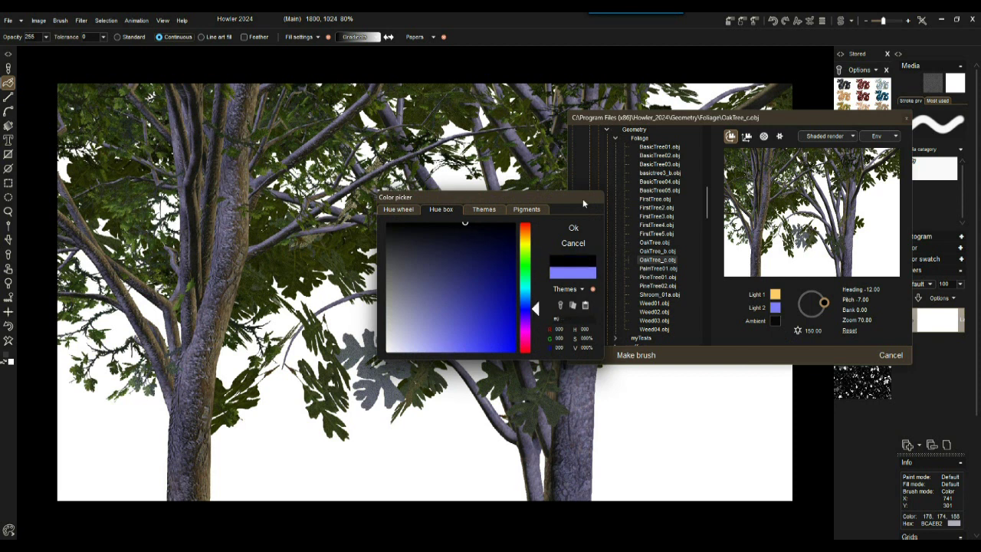
{"action": "left_click", "coordinate": [573, 227]}
{"action": "mouse_move", "coordinate": [823, 302]}
{"action": "left_mouse_down"}
{"action": "mouse_move", "coordinate": [817, 294]}
{"action": "mouse_move", "coordinate": [797, 313]}
{"action": "mouse_move", "coordinate": [827, 309]}
{"action": "mouse_move", "coordinate": [824, 300]}
{"action": "left_mouse_up"}
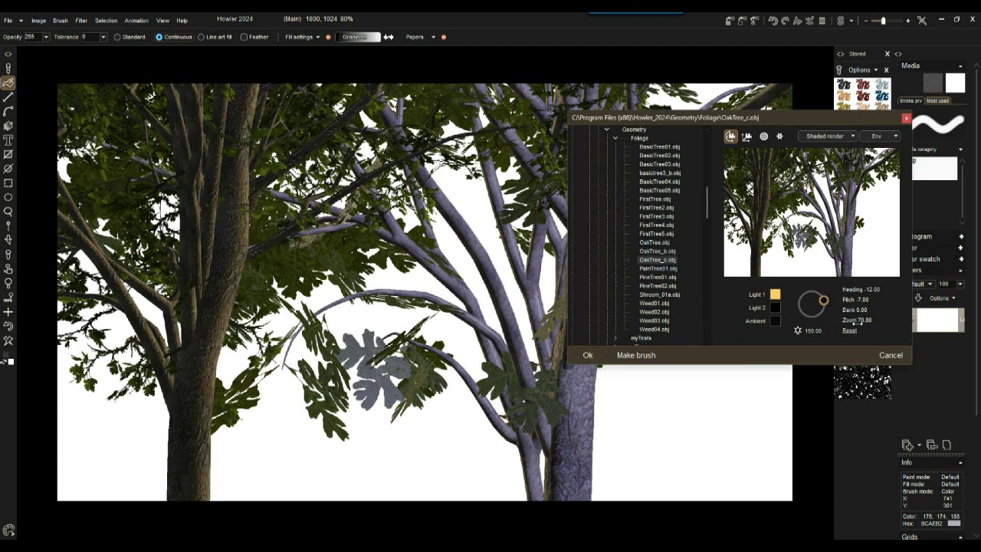
- Increase the oak's zoom to 84.70, shift its trunk closer to the existing tree, and aim the light from the lower right
{"action": "left_click_drag", "start_coordinate": [864, 320], "coordinate": [893, 316]}
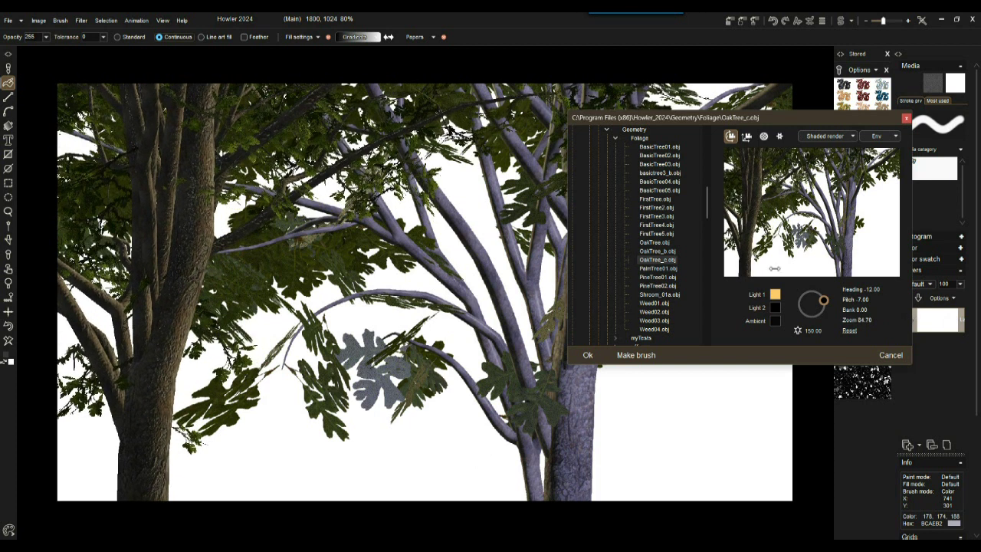
{"action": "left_click_drag", "start_coordinate": [772, 257], "coordinate": [773, 257]}
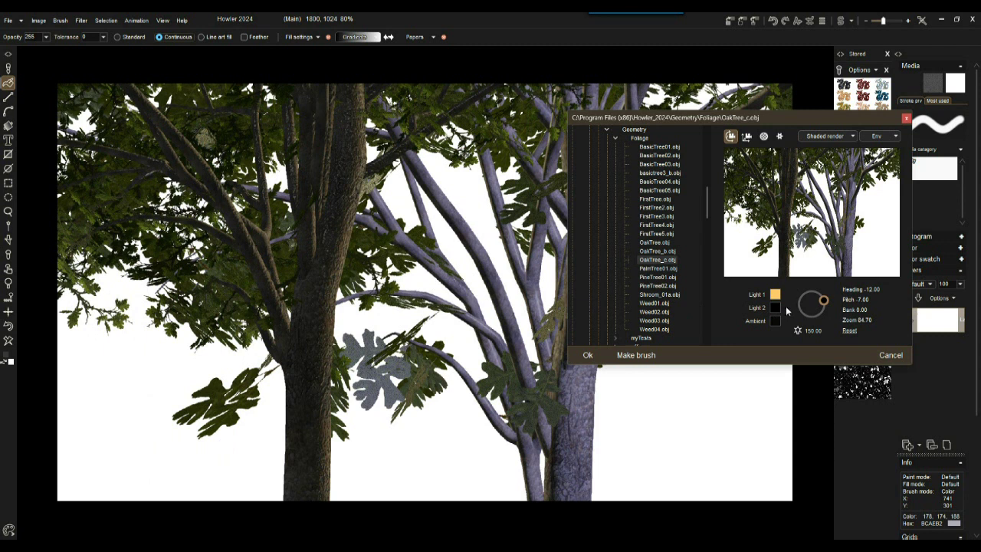
{"action": "mouse_move", "coordinate": [824, 307]}
{"action": "left_mouse_down"}
{"action": "mouse_move", "coordinate": [821, 317]}
{"action": "mouse_move", "coordinate": [829, 310]}
{"action": "left_mouse_up"}
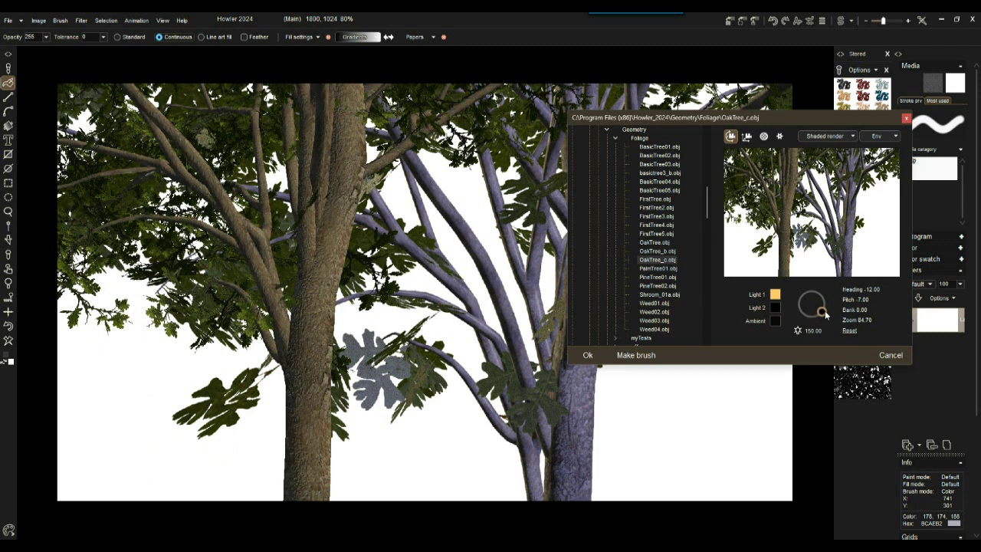
- Open the oak's material settings and set Bark_Trunk's emissive color to a dark brown, RGB 73, 61, 38
{"action": "left_click", "coordinate": [765, 136]}
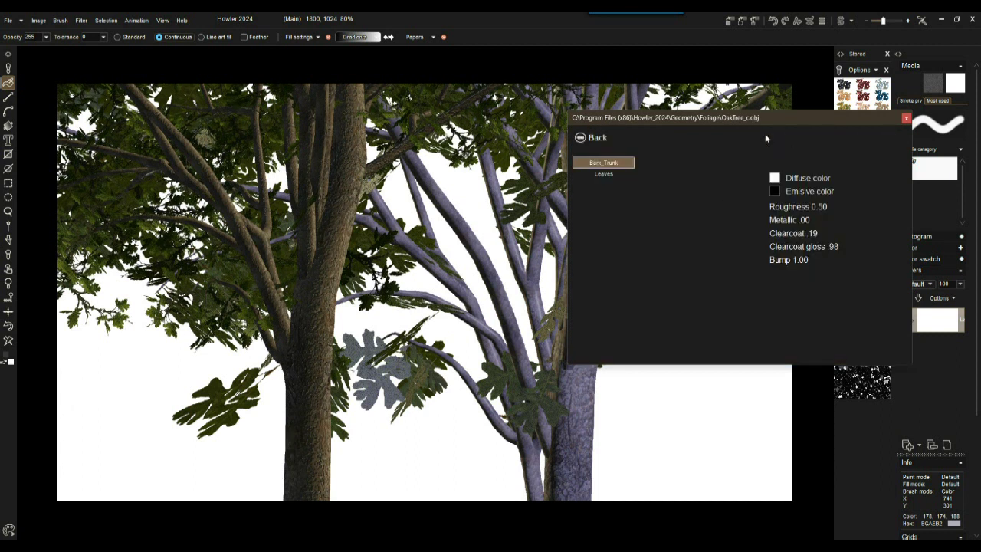
{"action": "left_click", "coordinate": [603, 164]}
{"action": "left_click_drag", "start_coordinate": [657, 119], "coordinate": [529, 120]}
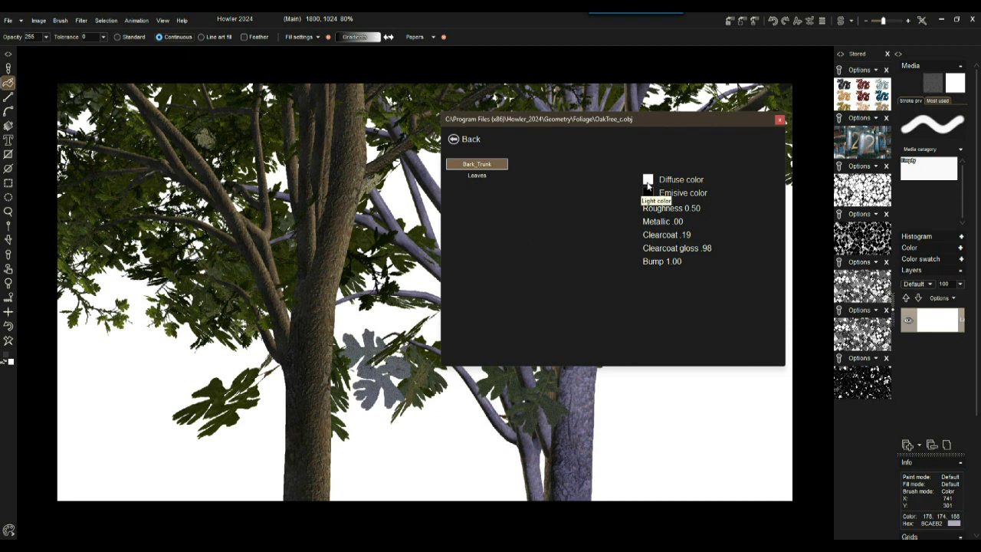
{"action": "left_click", "coordinate": [648, 193]}
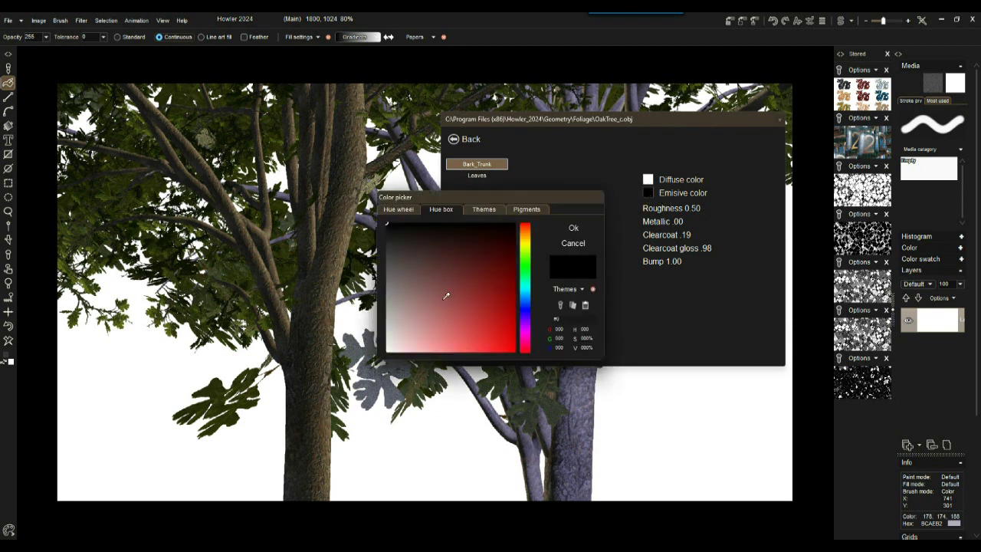
{"action": "left_click", "coordinate": [484, 250]}
{"action": "left_click", "coordinate": [525, 237]}
{"action": "left_click", "coordinate": [450, 255]}
{"action": "left_click", "coordinate": [573, 227]}
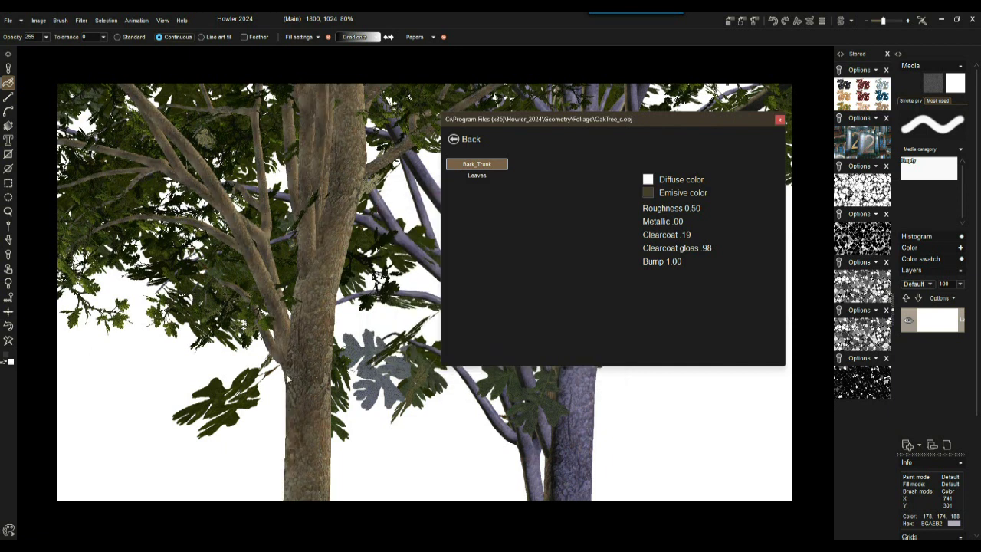
- Darken Bark_Trunk's emissive color to a nearly black brown
{"action": "left_click", "coordinate": [648, 193]}
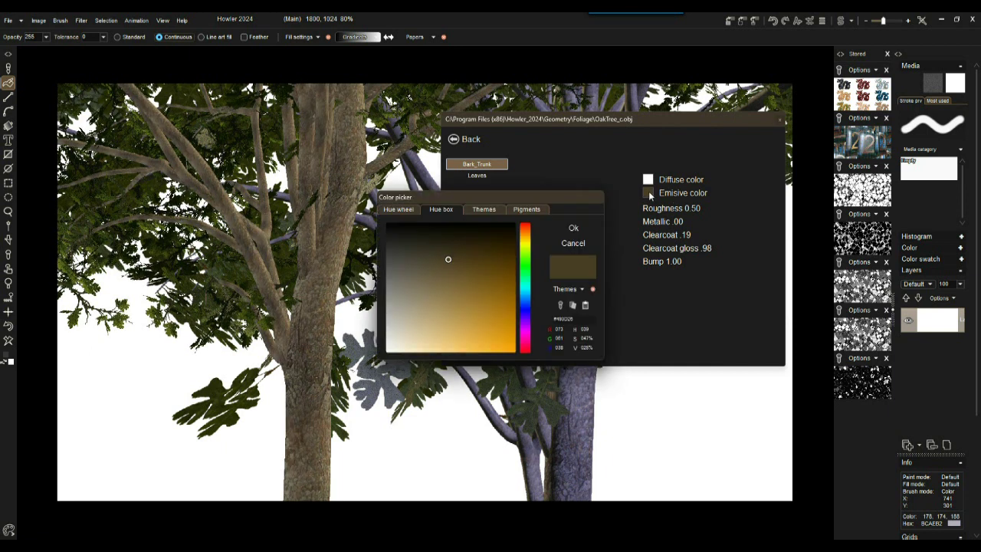
{"action": "left_click", "coordinate": [457, 231]}
{"action": "left_click", "coordinate": [580, 227]}
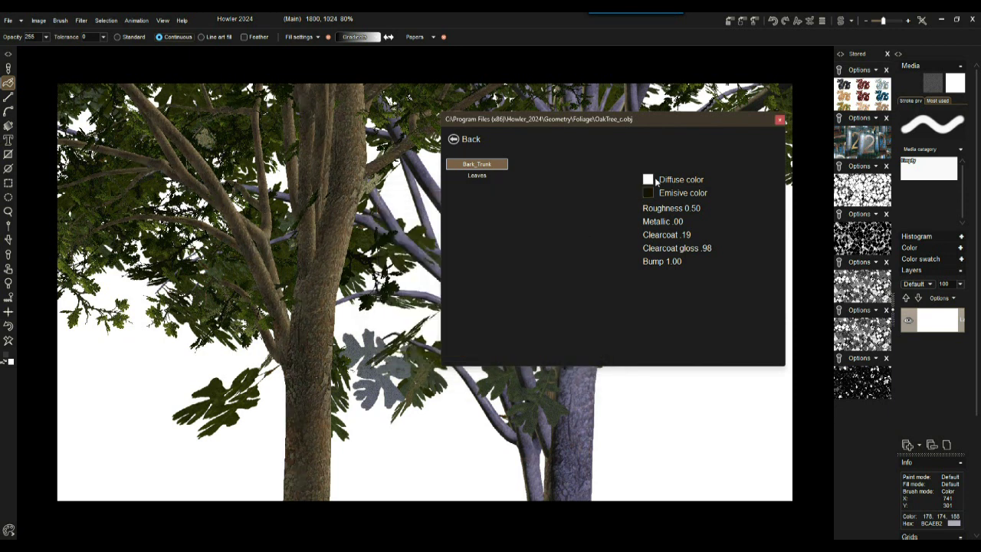
- Set Bark_Trunk's diffuse color to a pale cream, RGB 241, 235, 202
{"action": "left_click", "coordinate": [649, 179]}
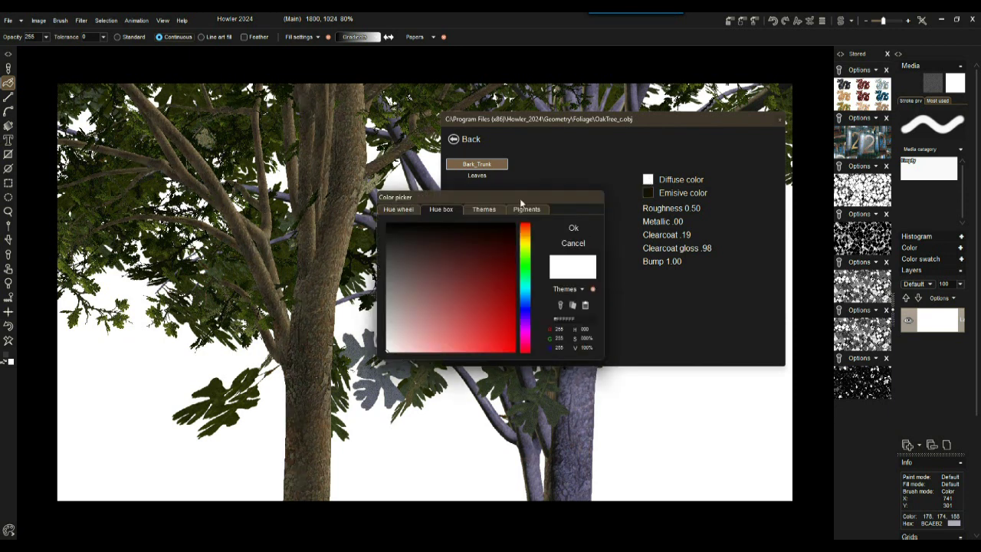
{"action": "left_click", "coordinate": [526, 240]}
{"action": "left_click_drag", "start_coordinate": [455, 264], "coordinate": [405, 343]}
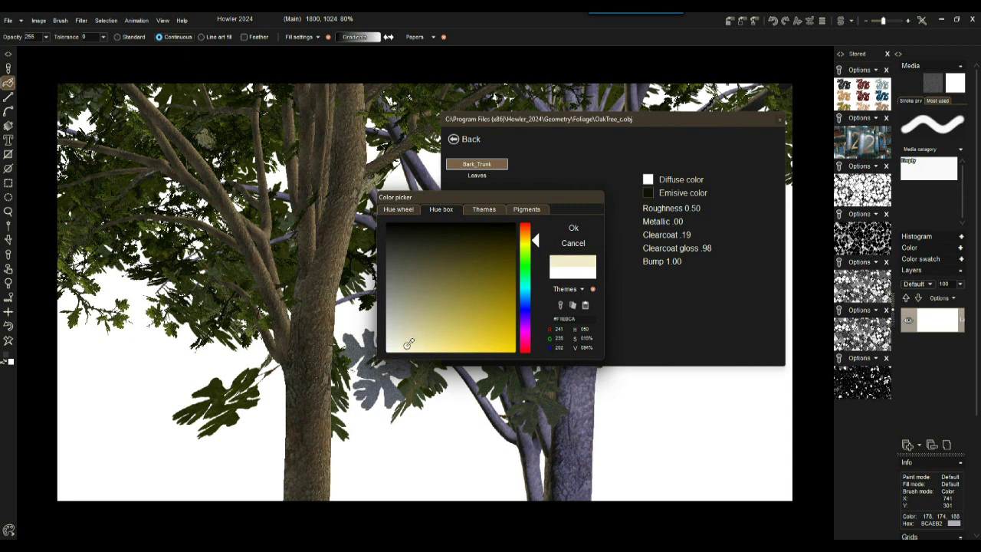
{"action": "left_click", "coordinate": [573, 227]}
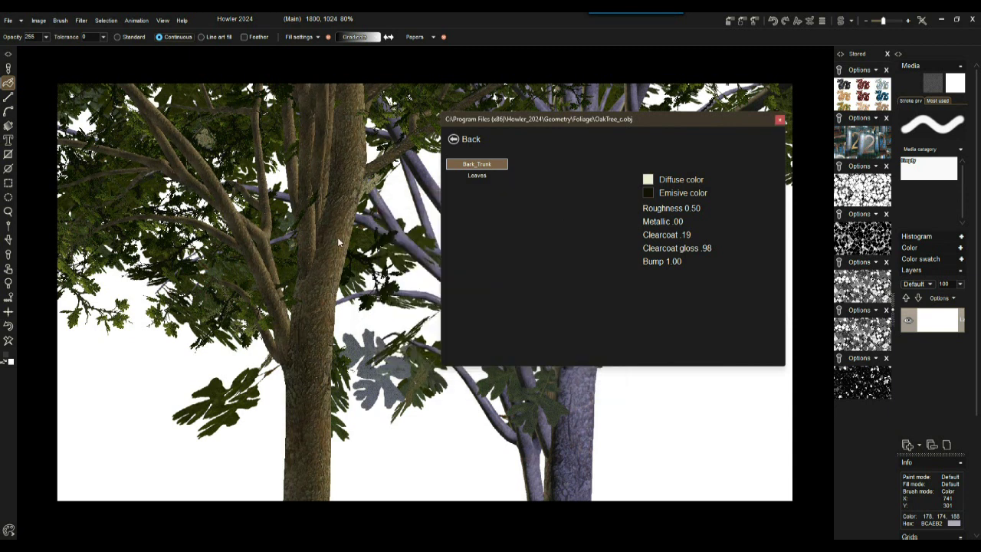
- Tint Bark_Trunk's diffuse color salmon, RGB 219, 141, 107, and lighten it to a pale peach
{"action": "left_click", "coordinate": [648, 179]}
{"action": "left_click", "coordinate": [524, 230]}
{"action": "left_click_drag", "start_coordinate": [473, 251], "coordinate": [457, 322]}
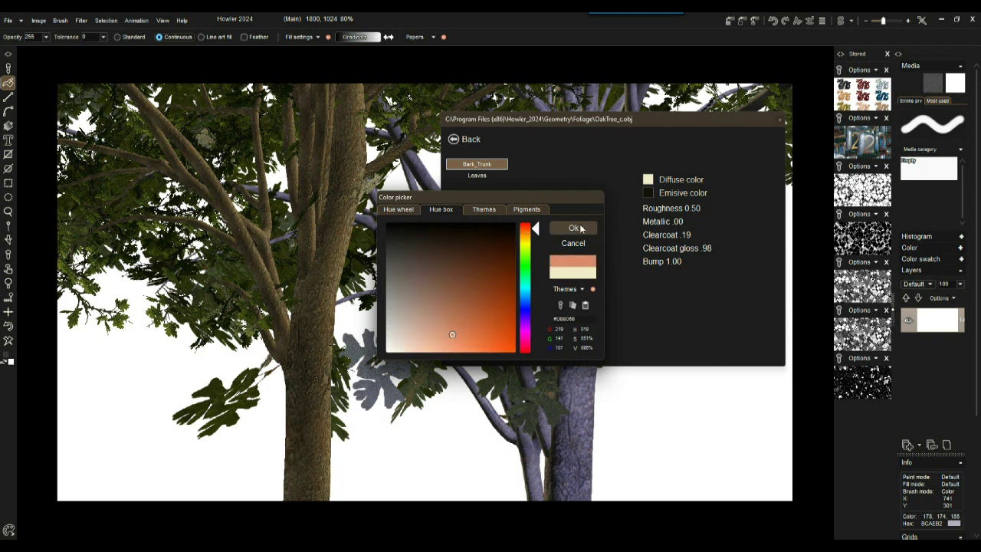
{"action": "left_click", "coordinate": [573, 228]}
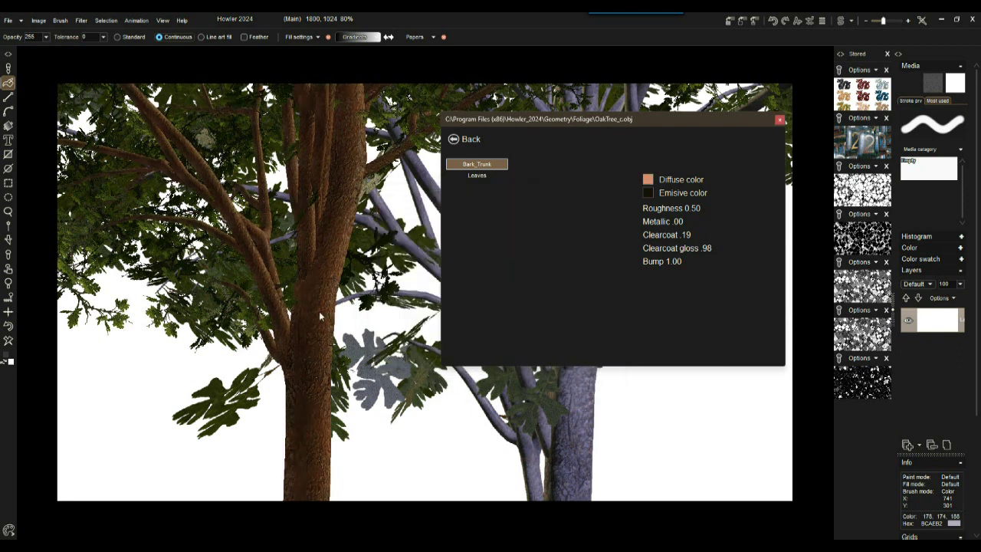
{"action": "left_click", "coordinate": [648, 193]}
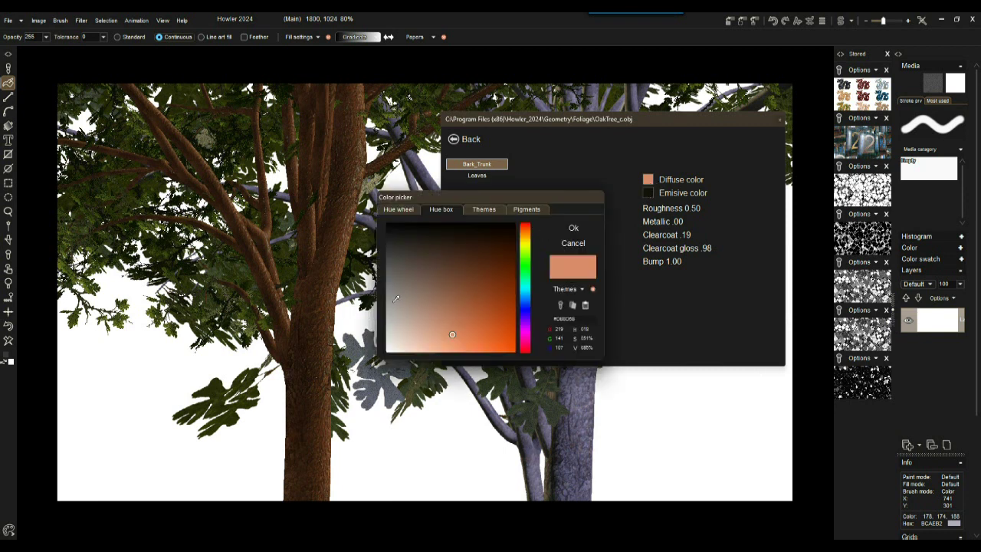
{"action": "left_click", "coordinate": [420, 351]}
{"action": "left_click", "coordinate": [573, 228]}
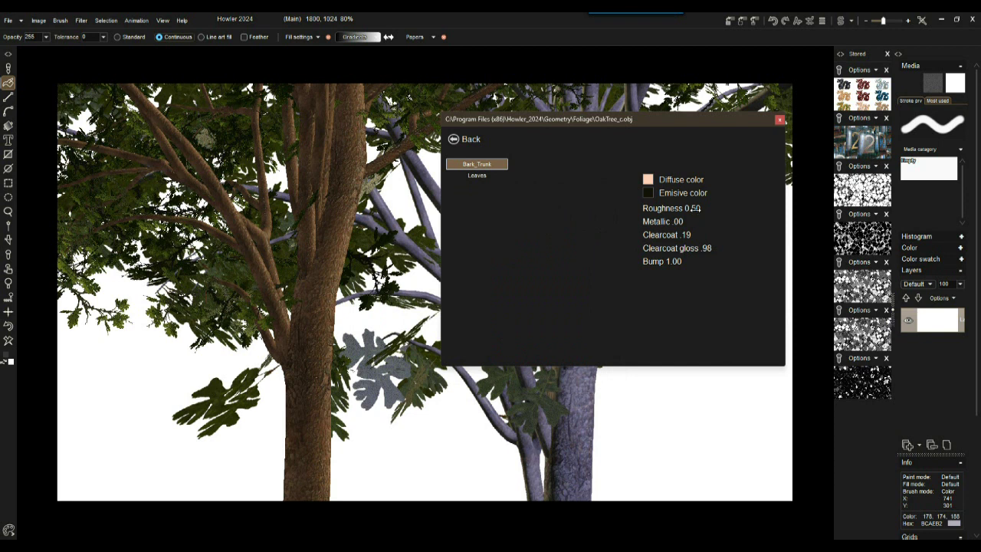
- Lower Bark_Trunk's roughness to 0.26 and apply the green landscape environment map to the oak render
{"action": "left_click_drag", "start_coordinate": [694, 208], "coordinate": [674, 222]}
{"action": "left_click", "coordinate": [466, 139]}
{"action": "left_click", "coordinate": [763, 138]}
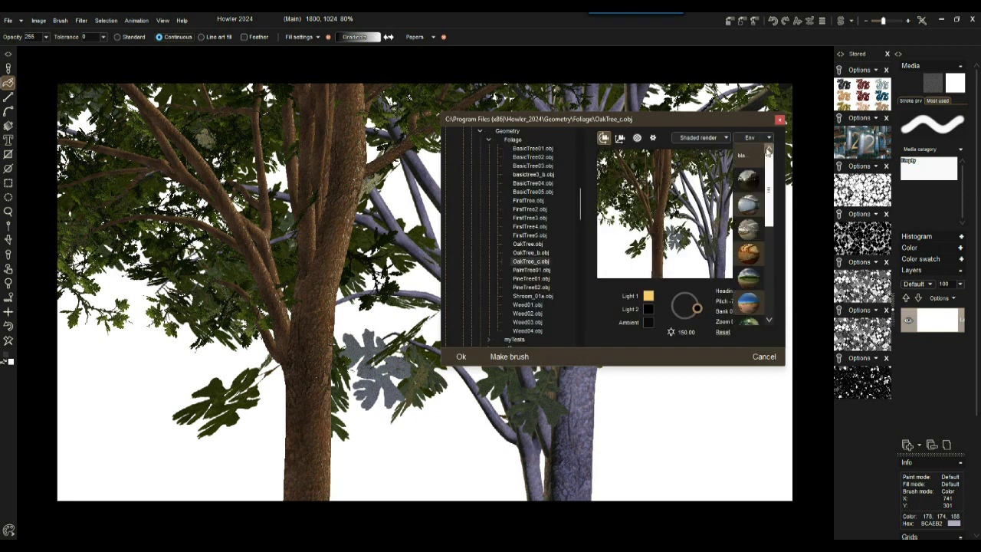
{"action": "left_click", "coordinate": [748, 278]}
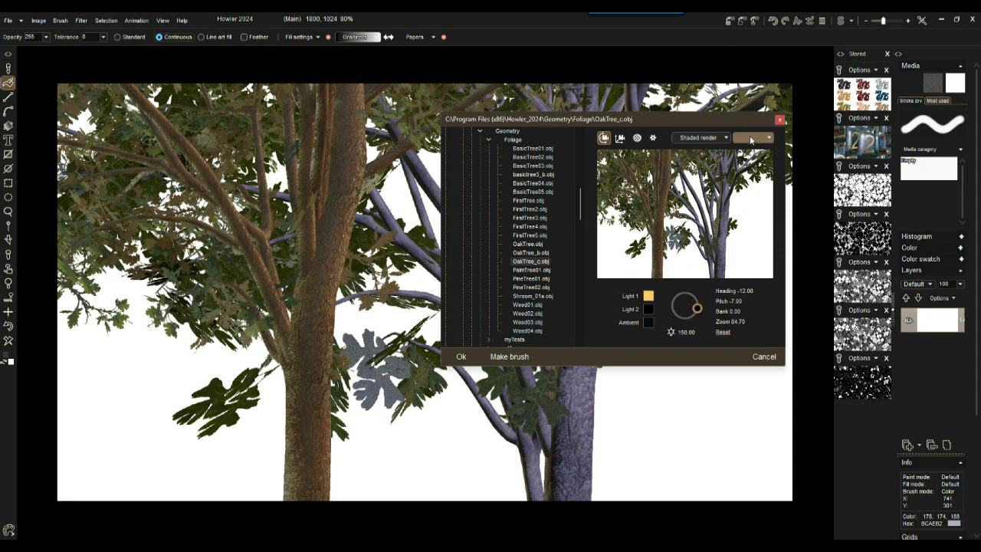
- Set Bark_Trunk's metallic to .47 and its roughness to 0.39
{"action": "left_click", "coordinate": [637, 138]}
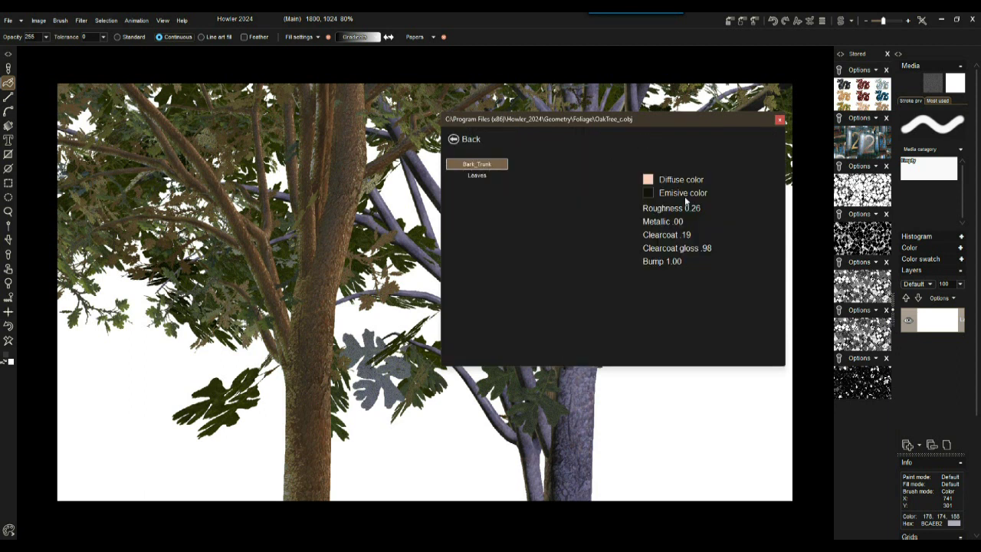
{"action": "mouse_move", "coordinate": [678, 209]}
{"action": "left_mouse_down"}
{"action": "mouse_move", "coordinate": [666, 211]}
{"action": "mouse_move", "coordinate": [738, 212]}
{"action": "mouse_move", "coordinate": [684, 210]}
{"action": "left_mouse_up"}
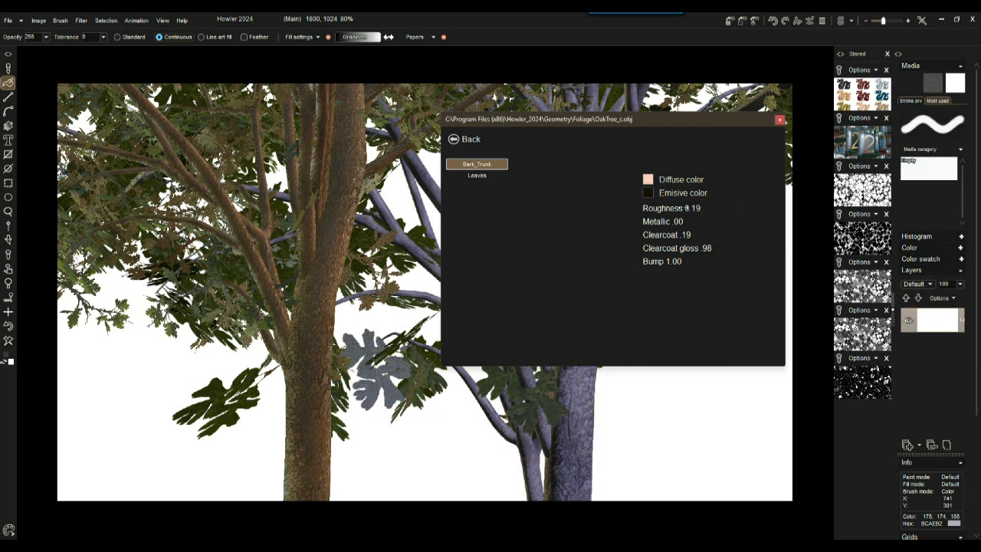
{"action": "left_click_drag", "start_coordinate": [694, 221], "coordinate": [758, 218]}
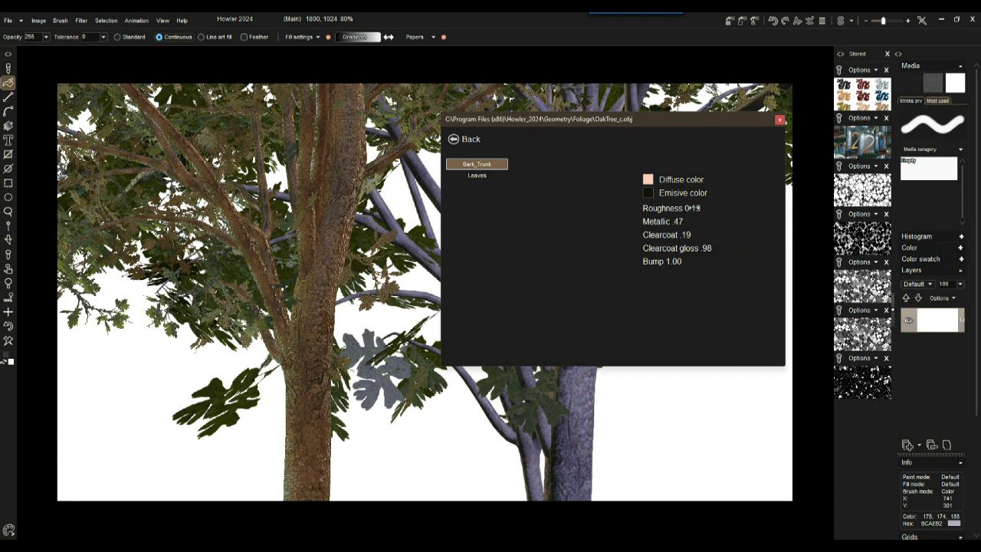
{"action": "left_click_drag", "start_coordinate": [694, 208], "coordinate": [708, 209]}
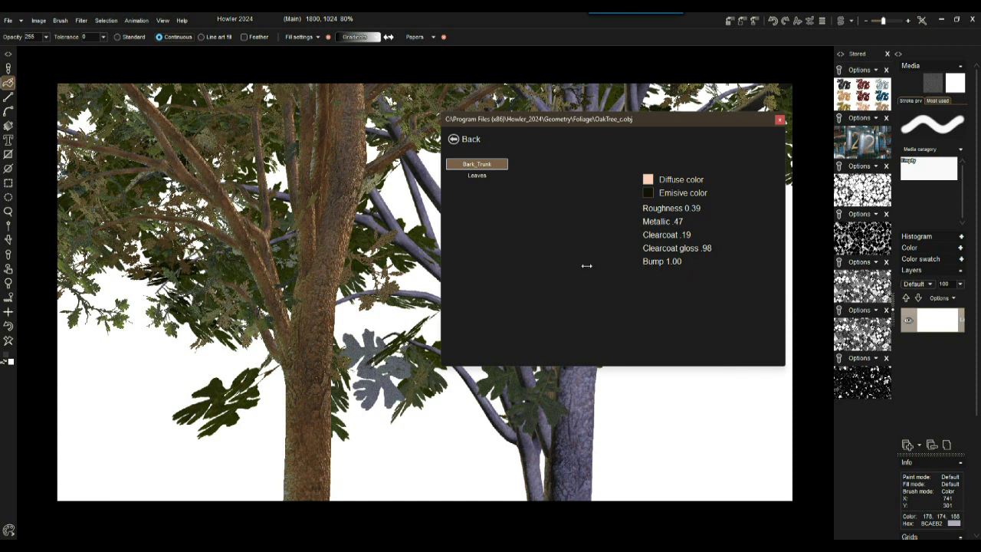
- Remove the bark's bump to compare the surface, and restore it at a reduced strength of .63
{"action": "left_click_drag", "start_coordinate": [606, 265], "coordinate": [495, 266]}
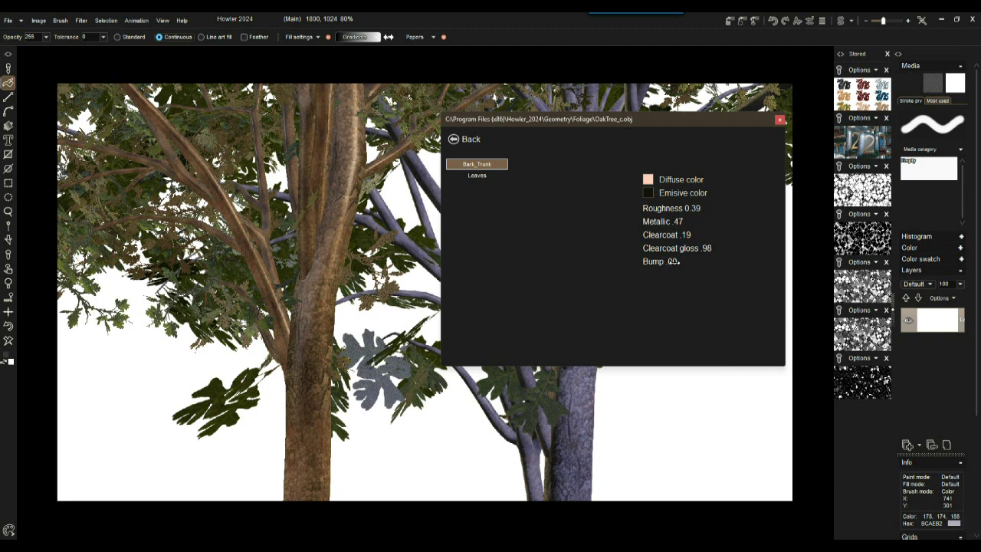
{"action": "mouse_move", "coordinate": [680, 262]}
{"action": "left_mouse_down"}
{"action": "mouse_move", "coordinate": [748, 264]}
{"action": "mouse_move", "coordinate": [714, 271]}
{"action": "mouse_move", "coordinate": [724, 269]}
{"action": "left_mouse_up"}
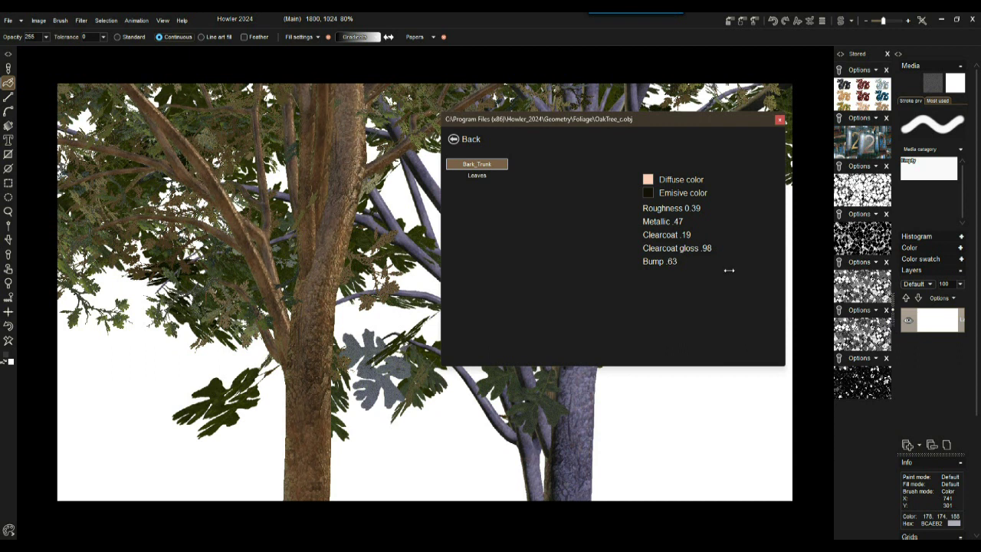
{"action": "mouse_move", "coordinate": [614, 254]}
{"action": "left_mouse_down"}
{"action": "mouse_move", "coordinate": [602, 254]}
{"action": "mouse_move", "coordinate": [628, 255]}
{"action": "mouse_move", "coordinate": [665, 235]}
{"action": "left_mouse_up"}
- Switch to OakTree_c.mtl in Notepad++ and review the Bark_Trunk texture and bump entries
{"action": "key", "text": "alt+Tab"}
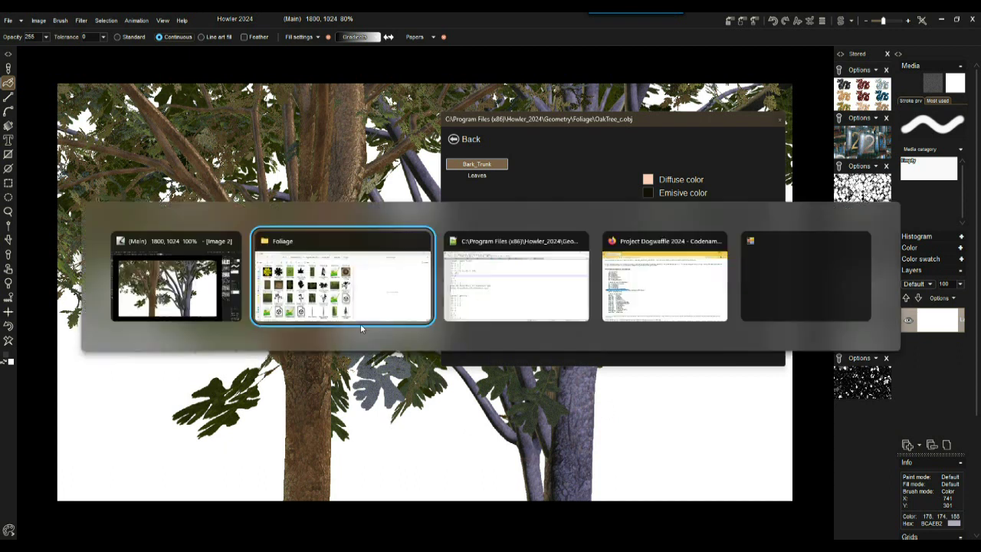
{"action": "left_click", "coordinate": [527, 298]}
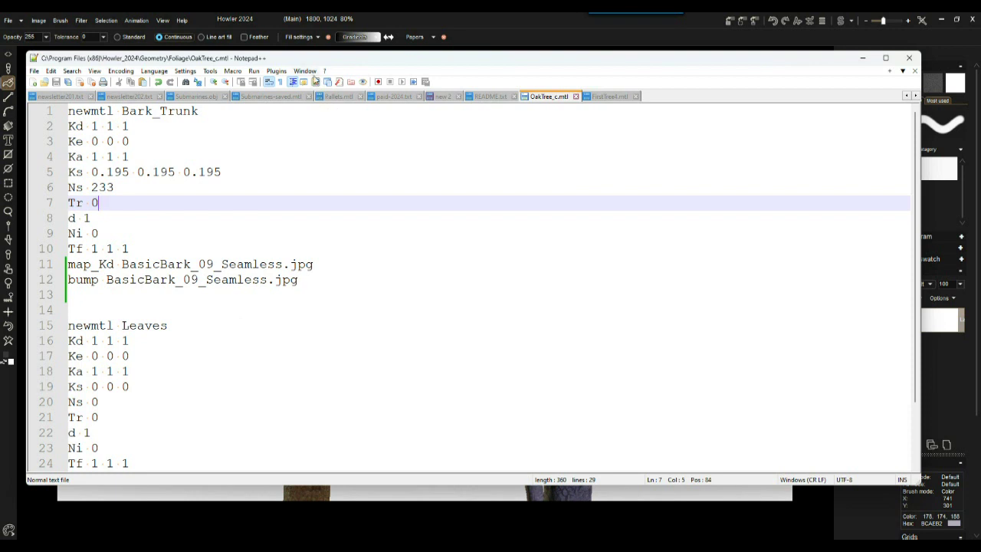
{"action": "left_click_drag", "start_coordinate": [312, 62], "coordinate": [322, 58]}
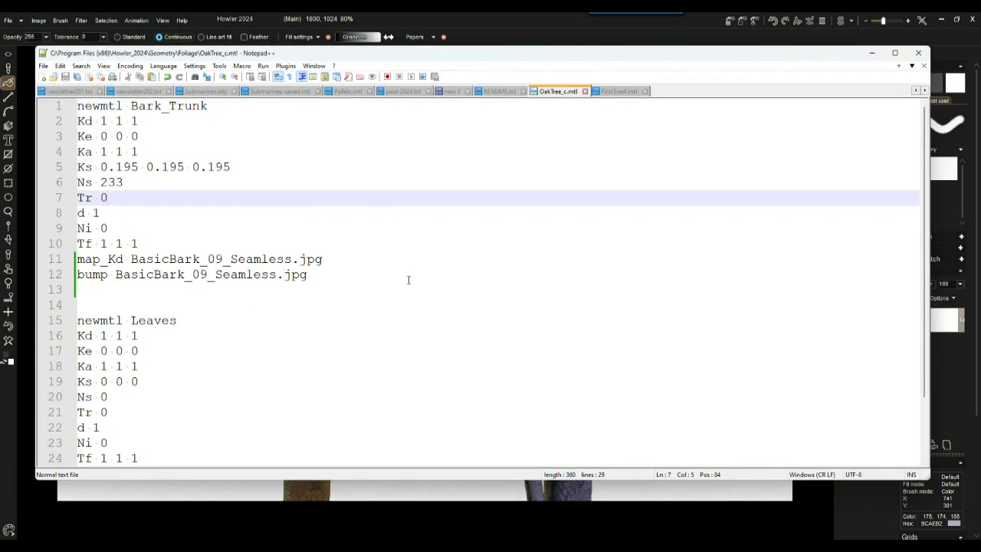
- Switch to the Foliage folder and preview the mushroom textures and the Oakbranch01 transparency image
{"action": "key", "text": "alt+Tab"}
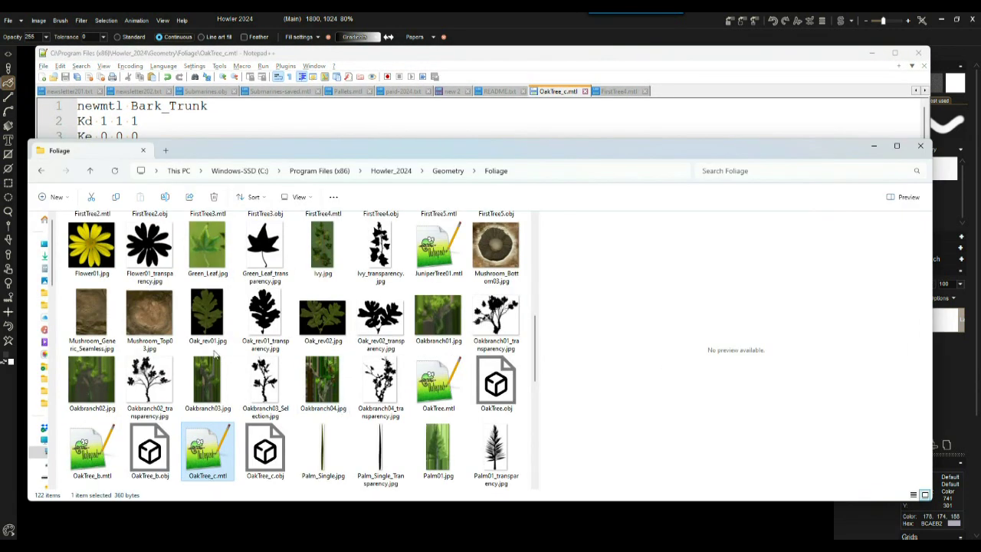
{"action": "left_click", "coordinate": [144, 317]}
{"action": "left_click", "coordinate": [93, 319]}
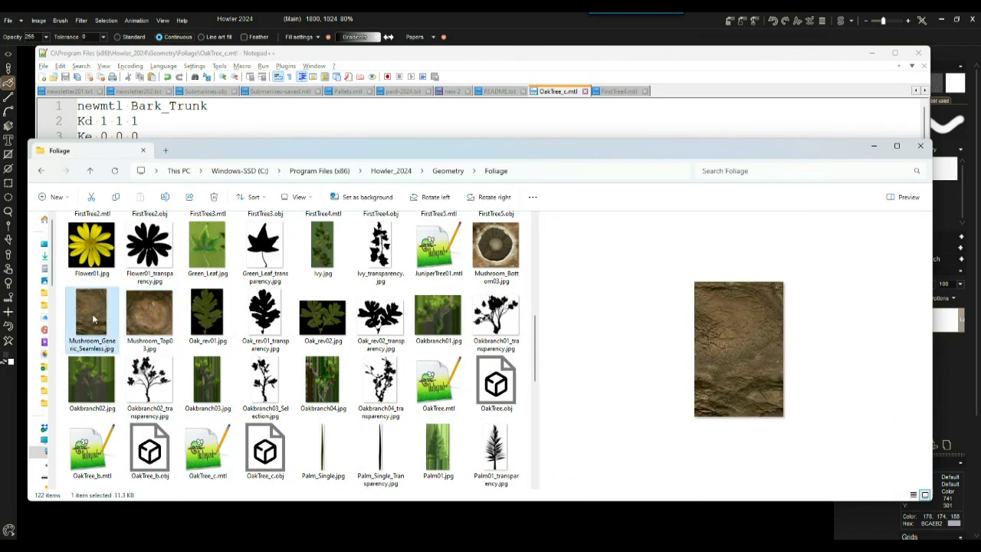
{"action": "left_click", "coordinate": [144, 311]}
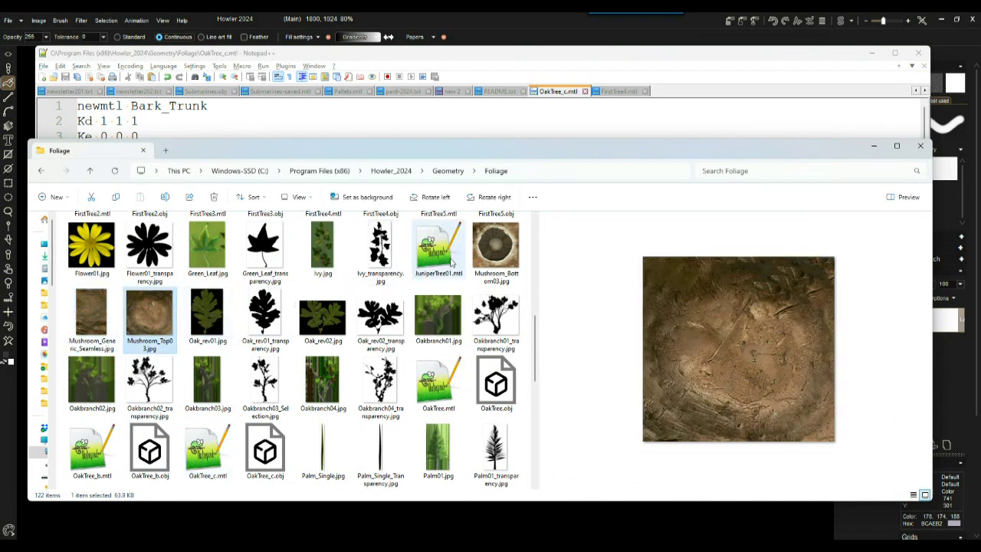
{"action": "left_click", "coordinate": [509, 244]}
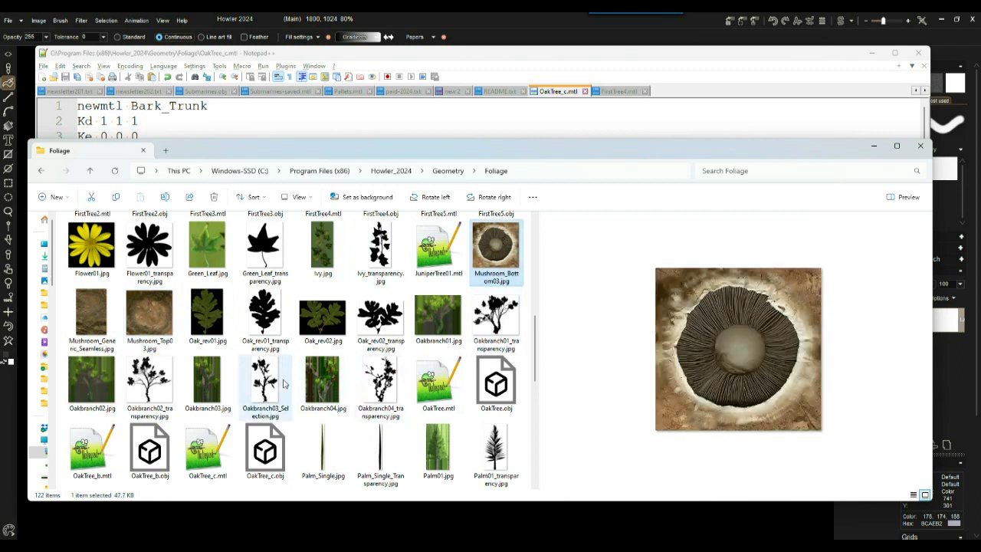
{"action": "left_click", "coordinate": [501, 325]}
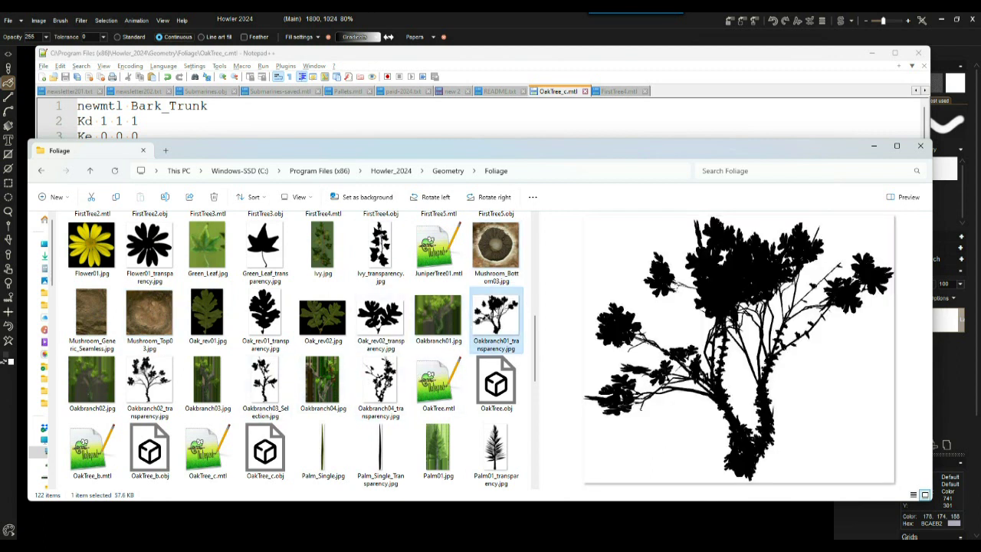
- Find BasicTree03.obj in the Foliage folder and open it in 3D Viewer
{"action": "scroll", "coordinate": [282, 325], "scroll_direction": "up", "scroll_amount": 2}
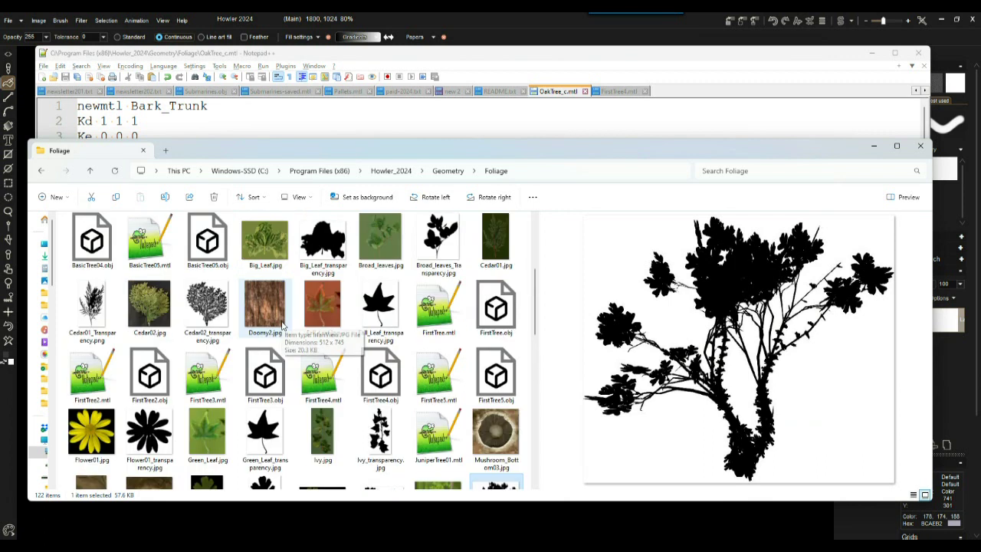
{"action": "scroll", "coordinate": [204, 335], "scroll_direction": "up", "scroll_amount": 5}
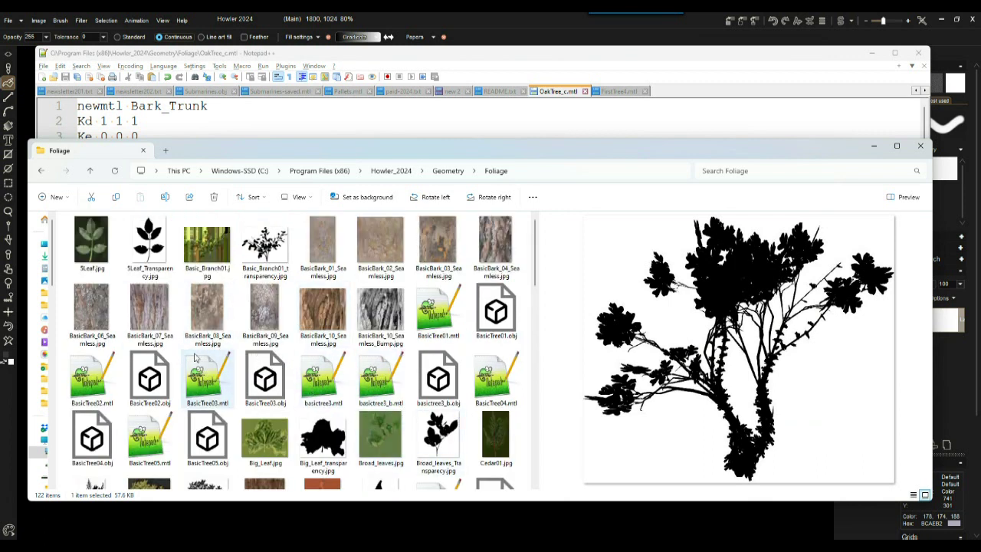
{"action": "left_click", "coordinate": [208, 377]}
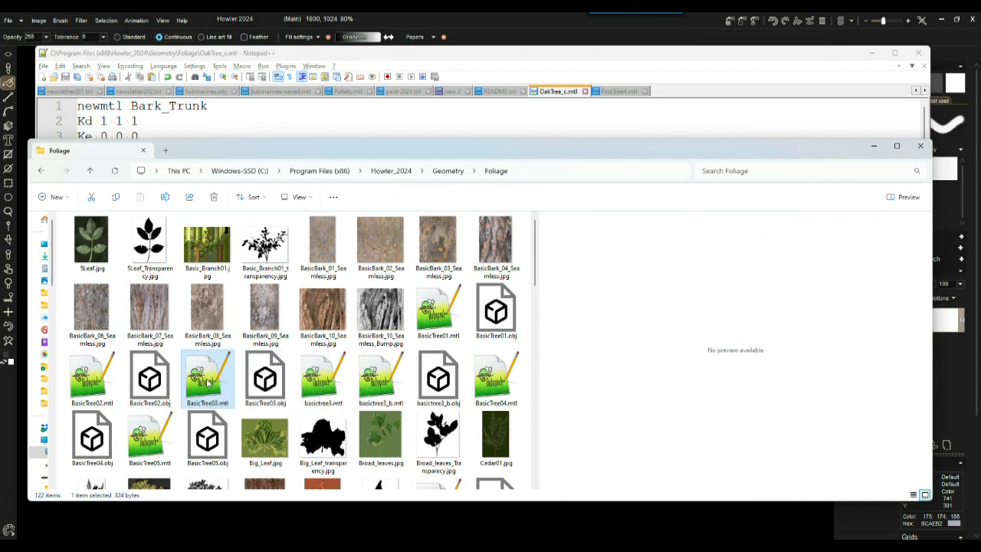
{"action": "double_click", "coordinate": [268, 375]}
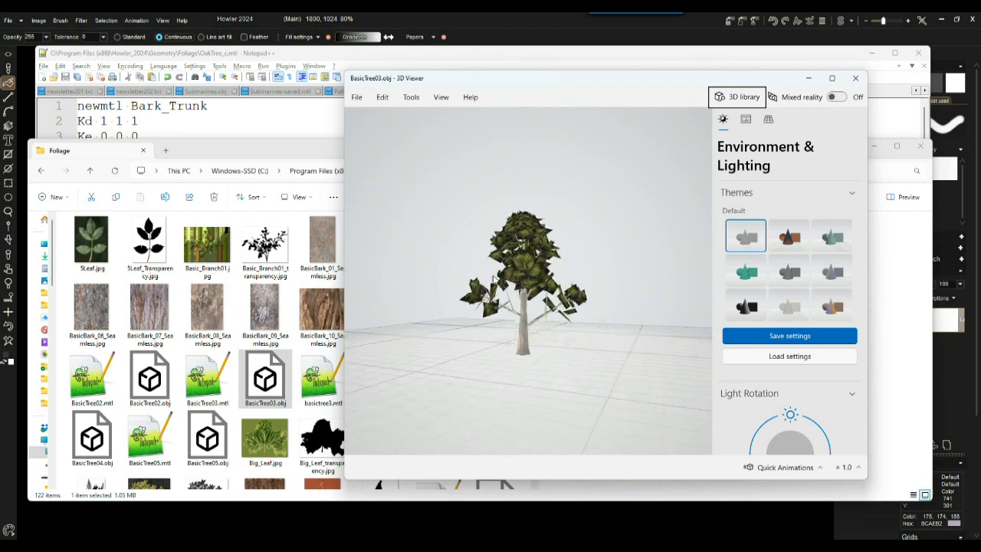
- Examine BasicTree03's trunk and bark texture up close from different angles
{"action": "scroll", "coordinate": [541, 276], "scroll_direction": "up", "scroll_amount": 5}
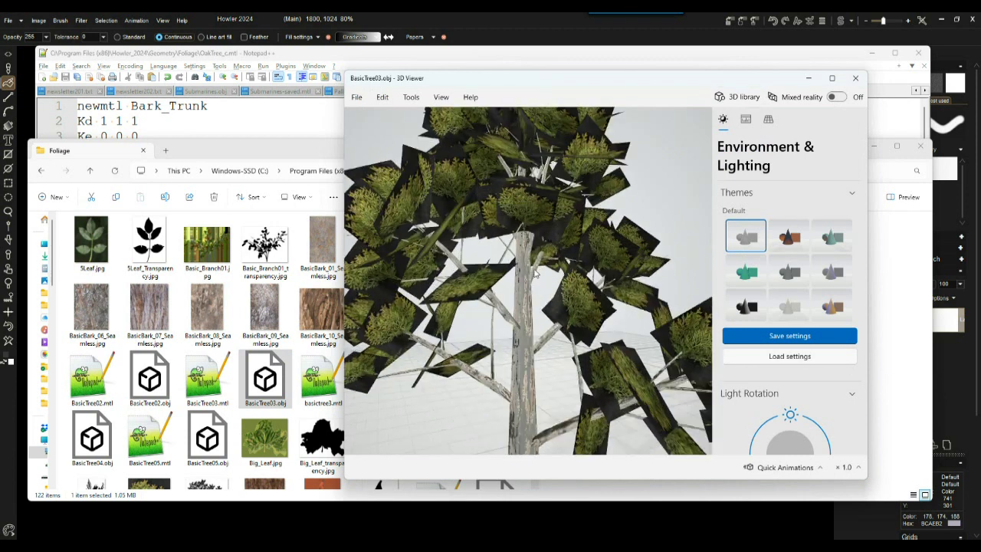
{"action": "left_click_drag", "start_coordinate": [613, 314], "coordinate": [668, 293]}
{"action": "left_click_drag", "start_coordinate": [536, 294], "coordinate": [494, 278]}
{"action": "scroll", "coordinate": [492, 347], "scroll_direction": "up", "scroll_amount": 3}
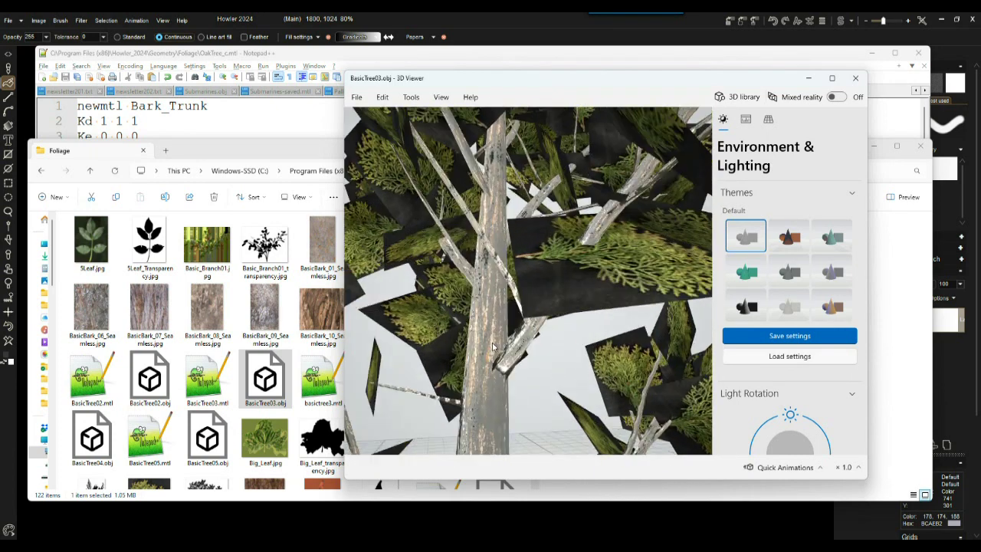
- Open BasicTree03.mtl from the Foliage folder in Notepad++ and review the bark02 material's map_Kd and bump entries
{"action": "left_click_drag", "start_coordinate": [479, 320], "coordinate": [536, 306]}
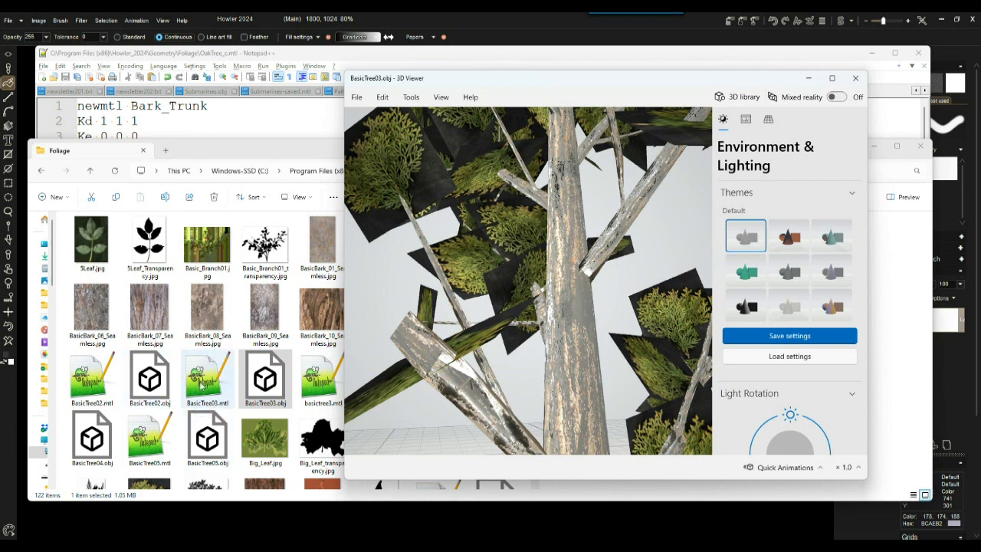
{"action": "left_click", "coordinate": [210, 378]}
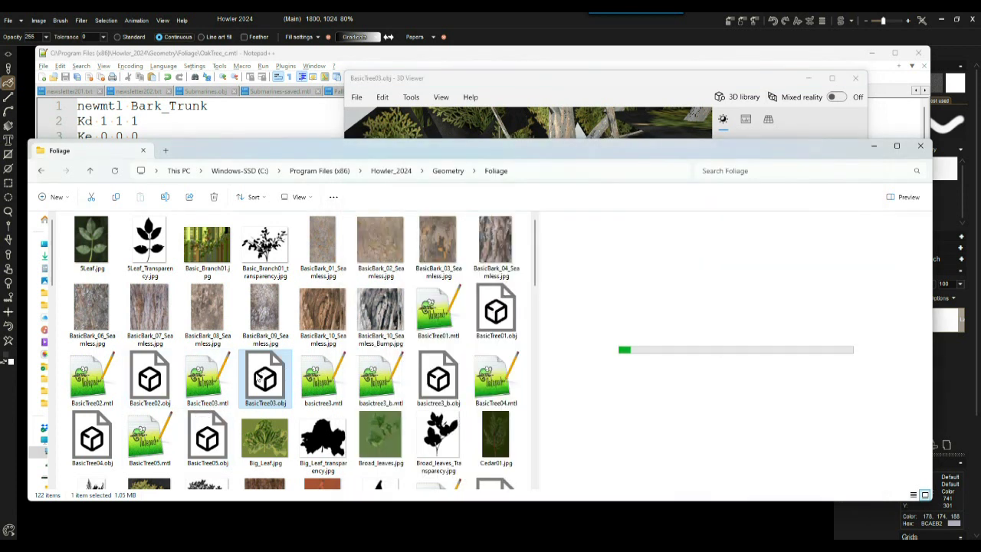
{"action": "double_click", "coordinate": [204, 381]}
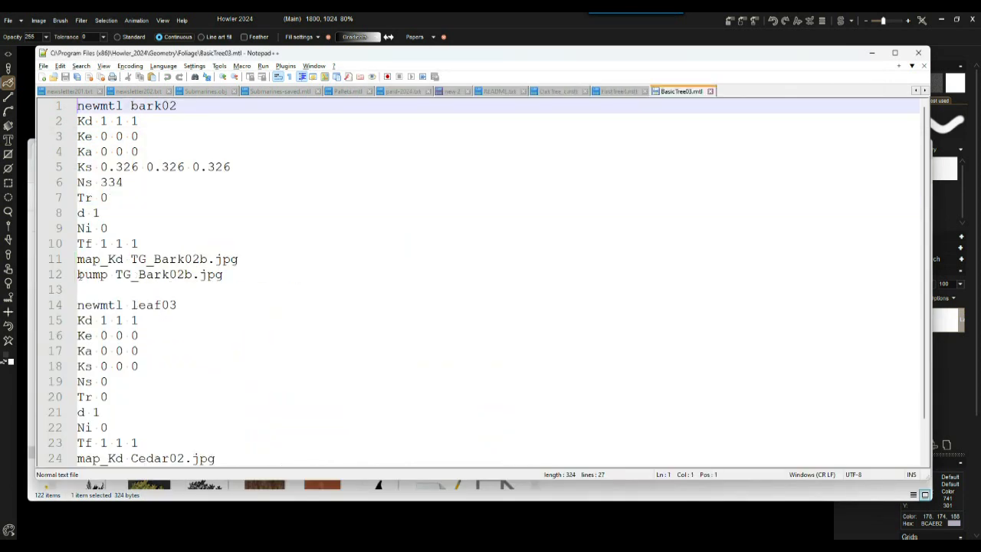
{"action": "left_click_drag", "start_coordinate": [78, 274], "coordinate": [249, 274]}
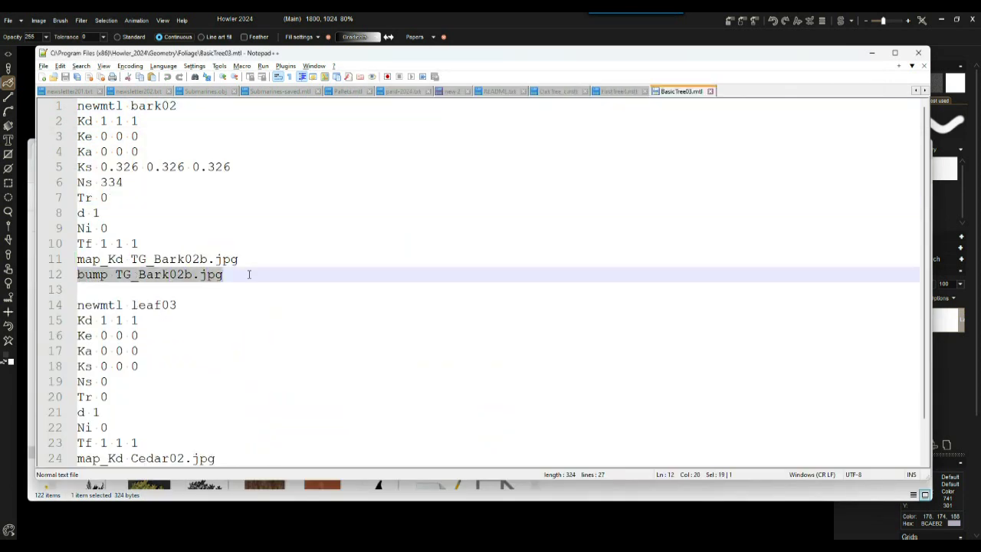
{"action": "left_click", "coordinate": [184, 259]}
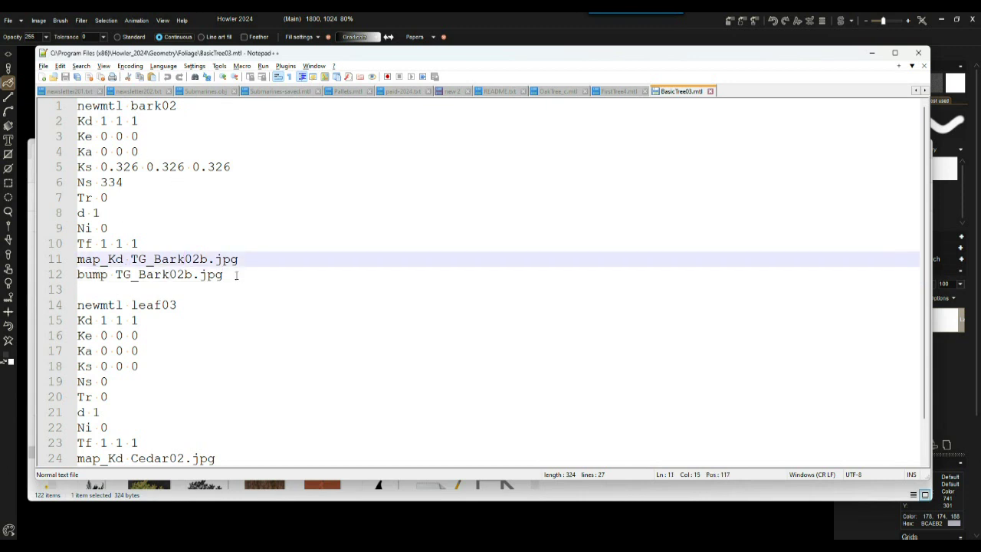
- Switch to Howler, leave the Bark_Trunk material settings, look through the folder tree and accept the geometry render dialog
{"action": "key", "text": "alt+Tab"}
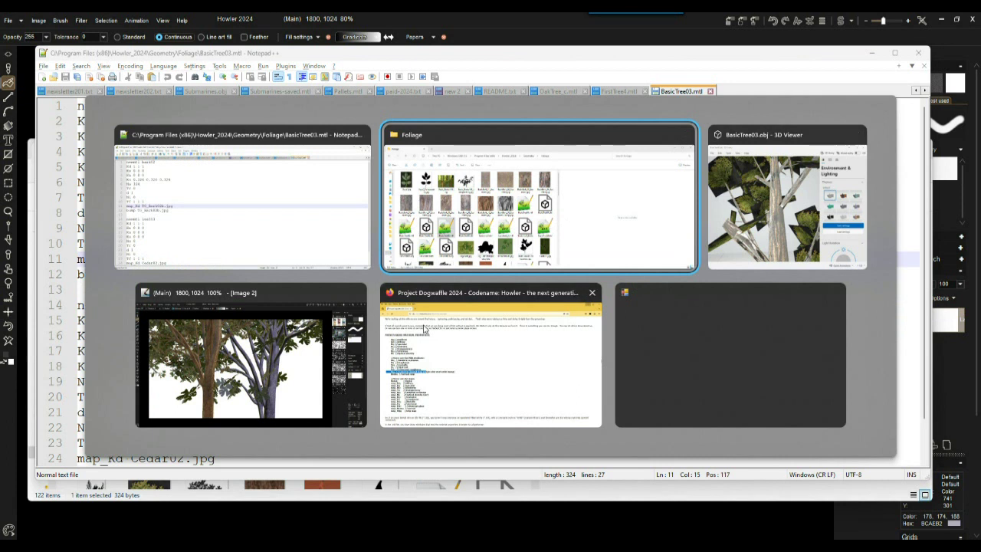
{"action": "left_click", "coordinate": [277, 367]}
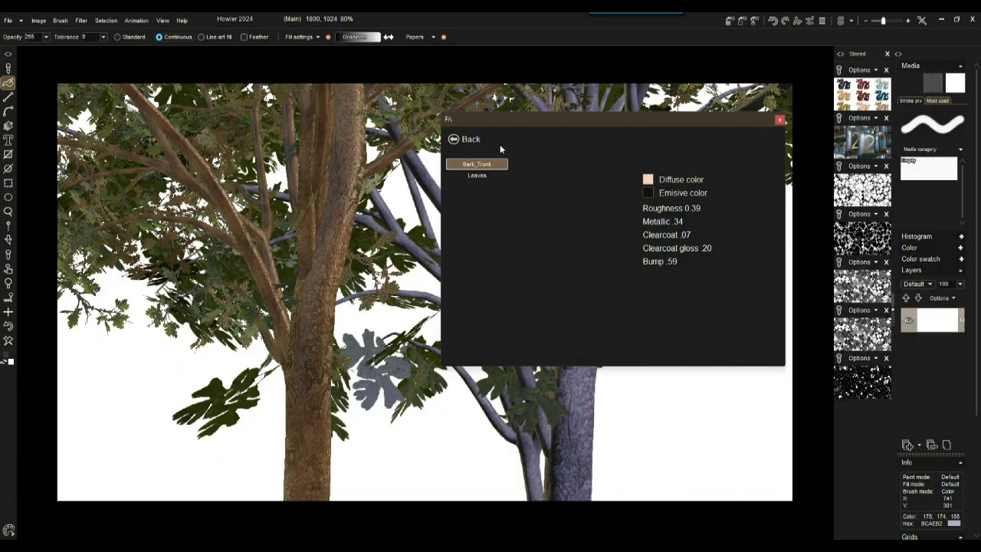
{"action": "left_click", "coordinate": [469, 138]}
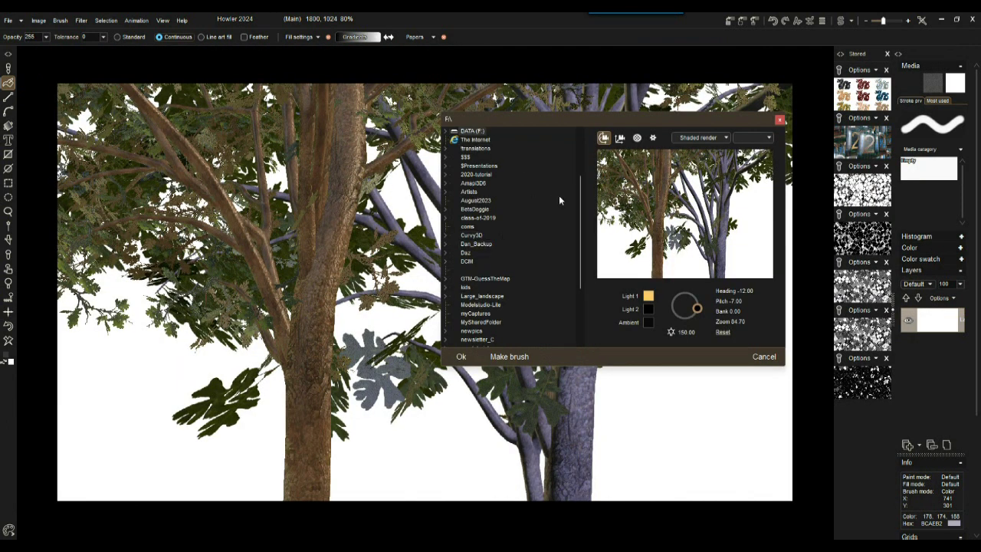
{"action": "left_click_drag", "start_coordinate": [582, 196], "coordinate": [580, 144]}
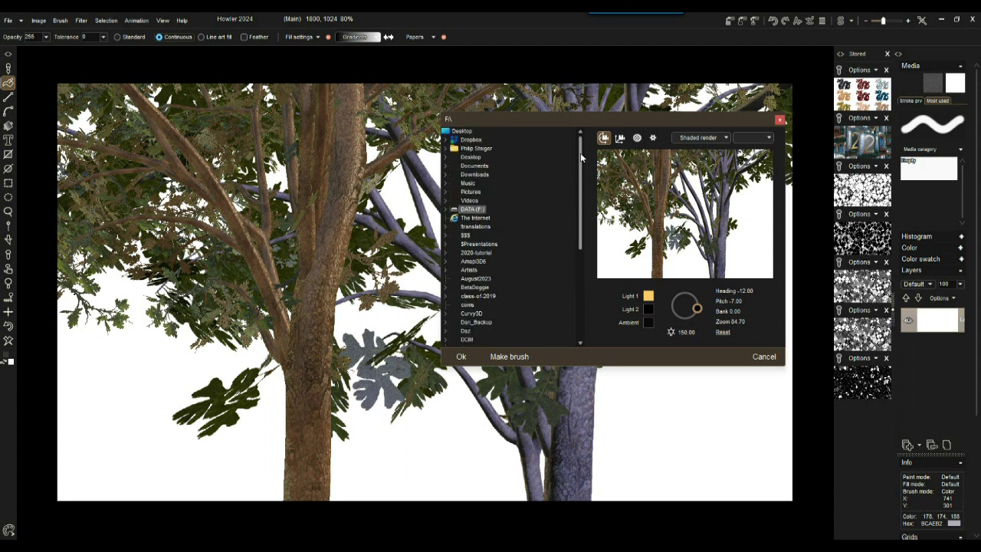
{"action": "left_click_drag", "start_coordinate": [580, 156], "coordinate": [574, 266]}
{"action": "left_click_drag", "start_coordinate": [579, 314], "coordinate": [564, 122]}
{"action": "left_click", "coordinate": [461, 356]}
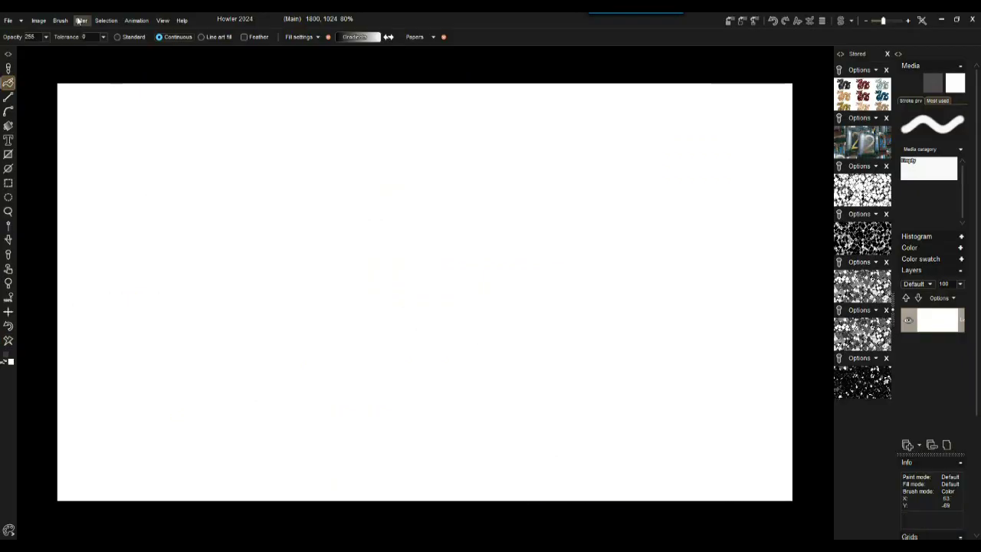
- Start Render geometry again, load BasicTree03.obj from the Howler_2024 Geometry\Foliage folder and move the dialog off the tree
{"action": "left_click", "coordinate": [79, 21]}
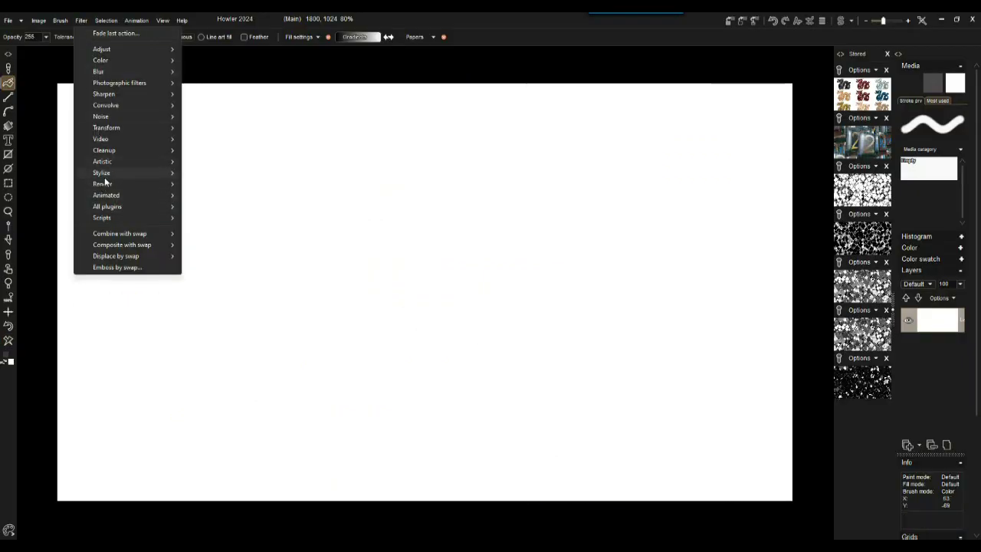
{"action": "mouse_move", "coordinate": [100, 184]}
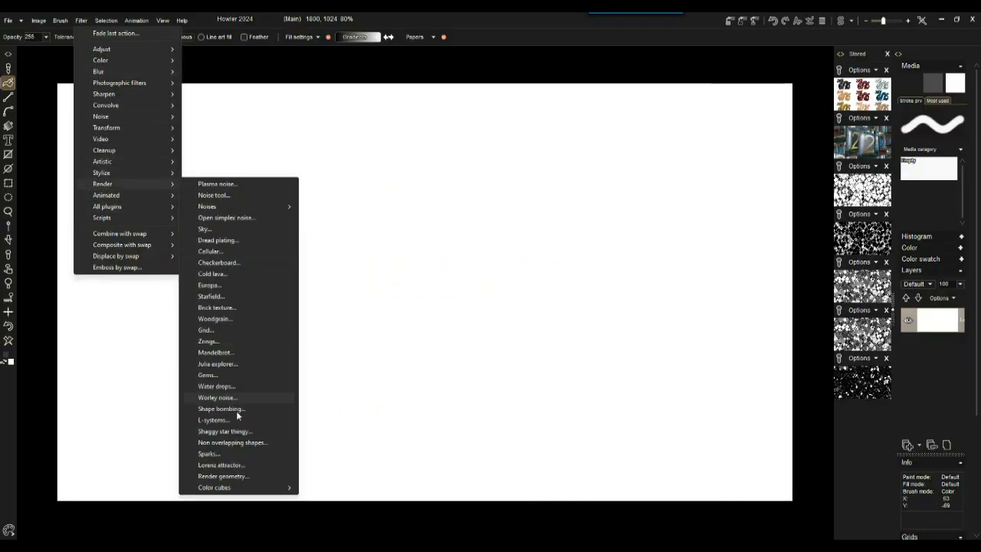
{"action": "left_click", "coordinate": [213, 477]}
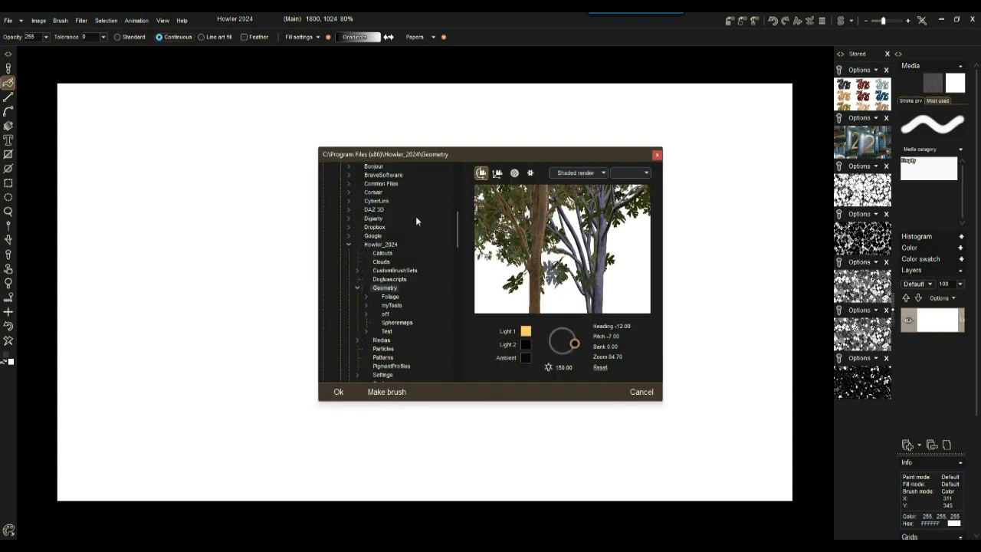
{"action": "left_click_drag", "start_coordinate": [457, 221], "coordinate": [460, 187]}
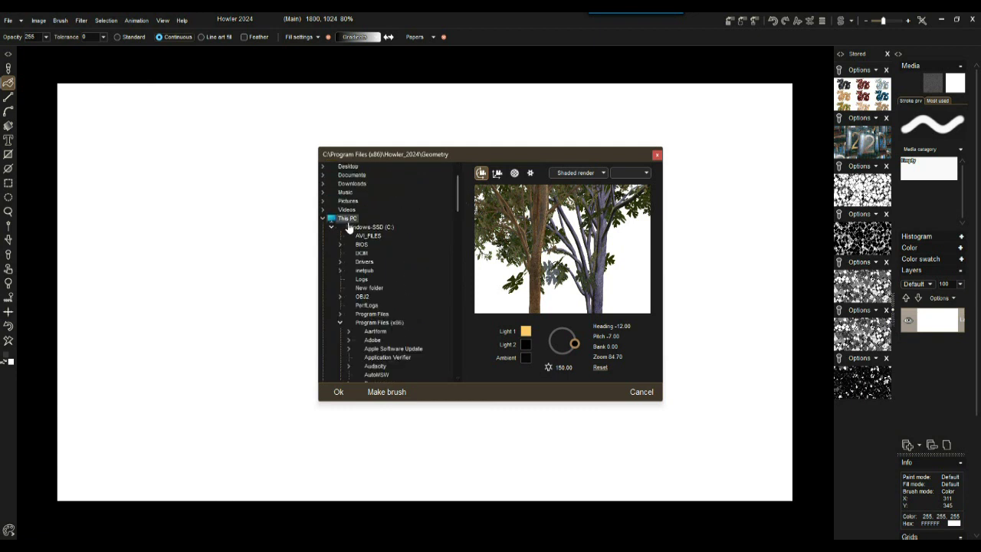
{"action": "left_click_drag", "start_coordinate": [457, 190], "coordinate": [459, 231]}
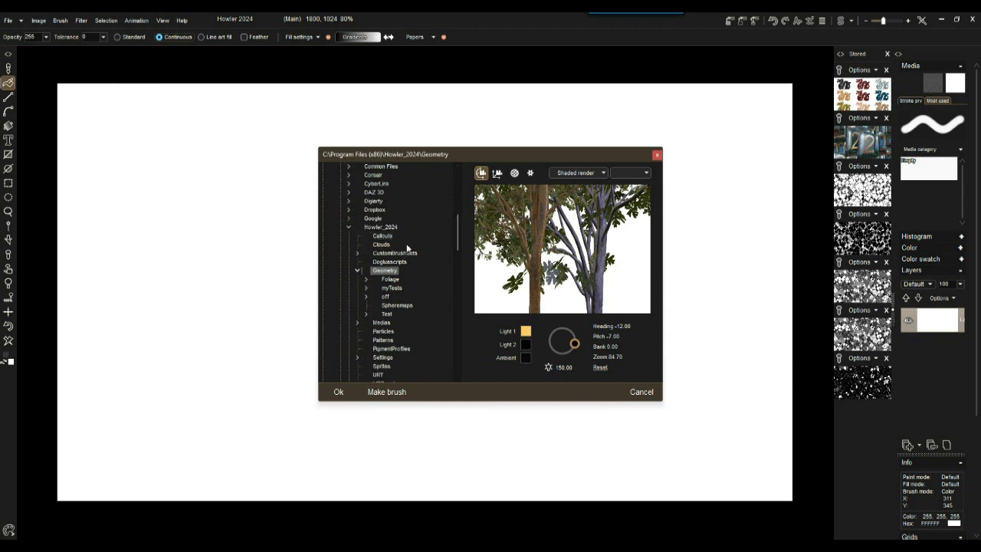
{"action": "left_click", "coordinate": [391, 281]}
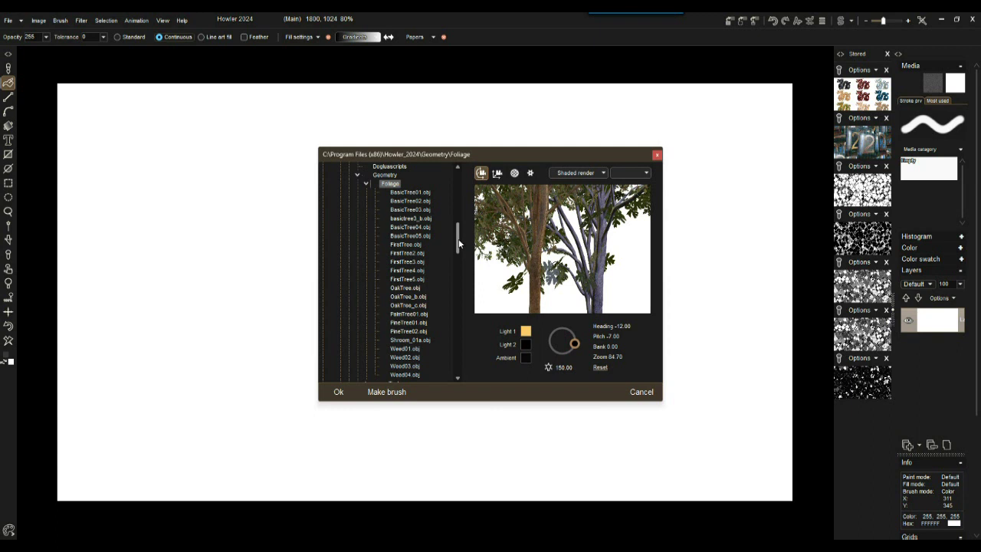
{"action": "scroll", "coordinate": [459, 244], "scroll_direction": "down", "scroll_amount": 1}
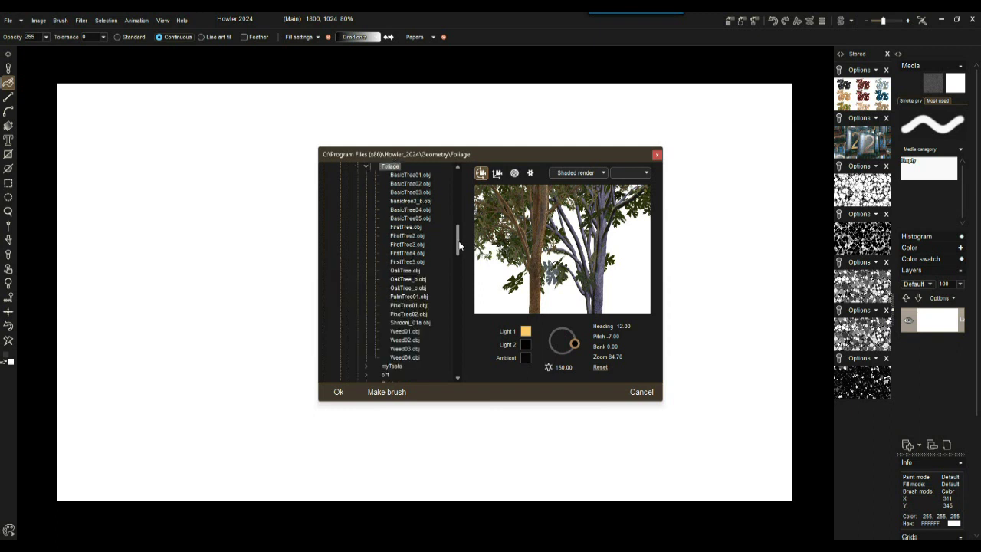
{"action": "scroll", "coordinate": [459, 244], "scroll_direction": "up", "scroll_amount": 1}
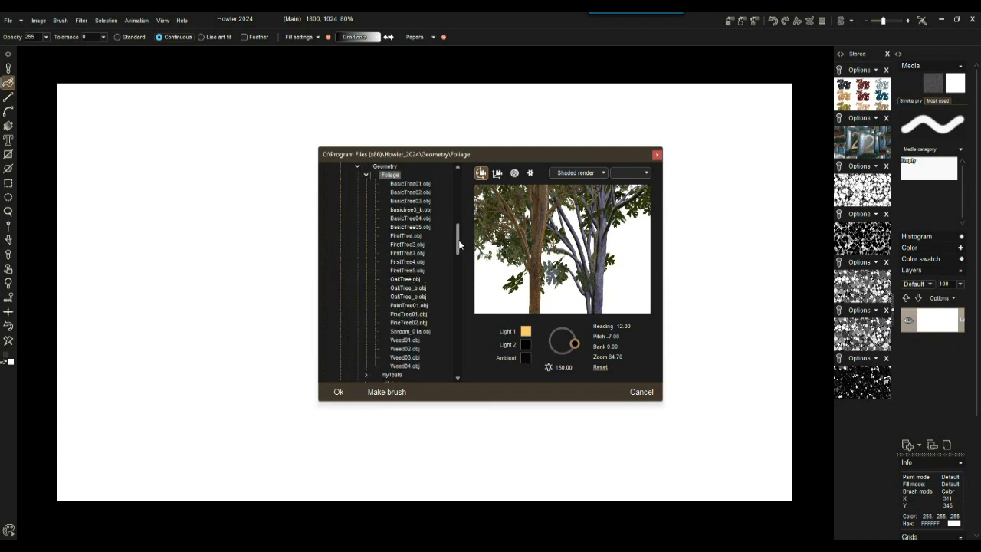
{"action": "left_click", "coordinate": [403, 202]}
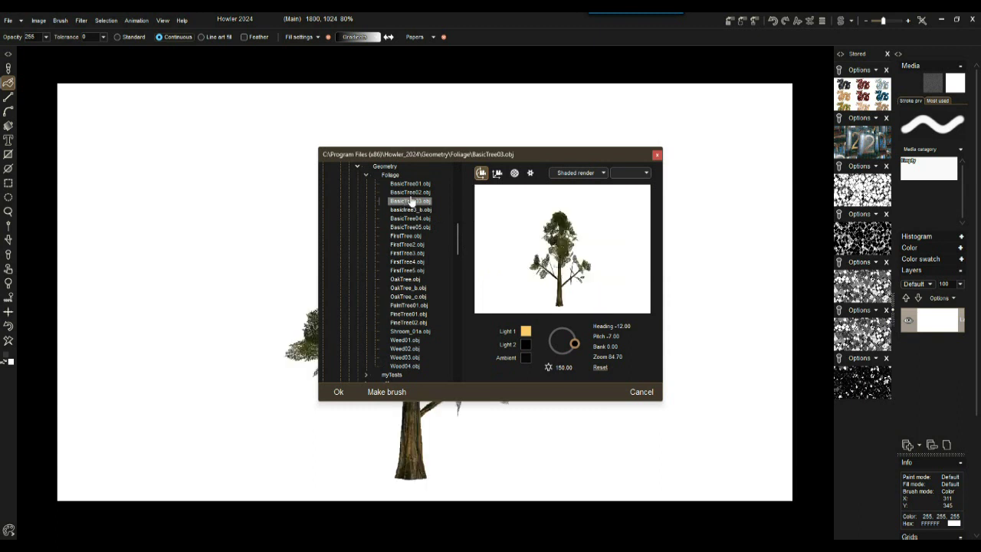
{"action": "left_click_drag", "start_coordinate": [401, 157], "coordinate": [505, 158]}
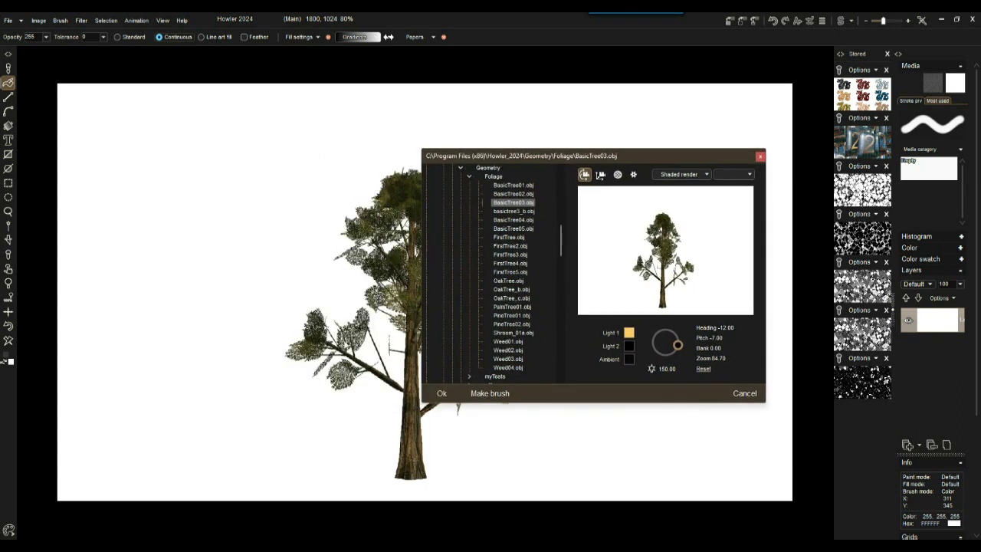
- Frame BasicTree03's trunk with heading -30.50, pitch -5.50 and zoom 109.60, shifting the model so the trunk base shows
{"action": "left_click_drag", "start_coordinate": [619, 278], "coordinate": [639, 261]}
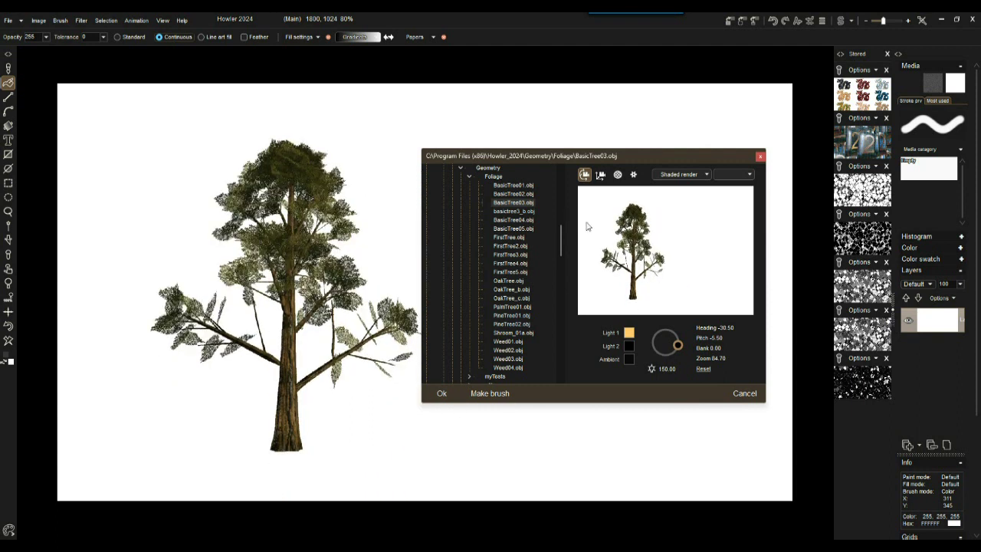
{"action": "left_click", "coordinate": [601, 174]}
{"action": "left_click_drag", "start_coordinate": [632, 230], "coordinate": [436, 402]}
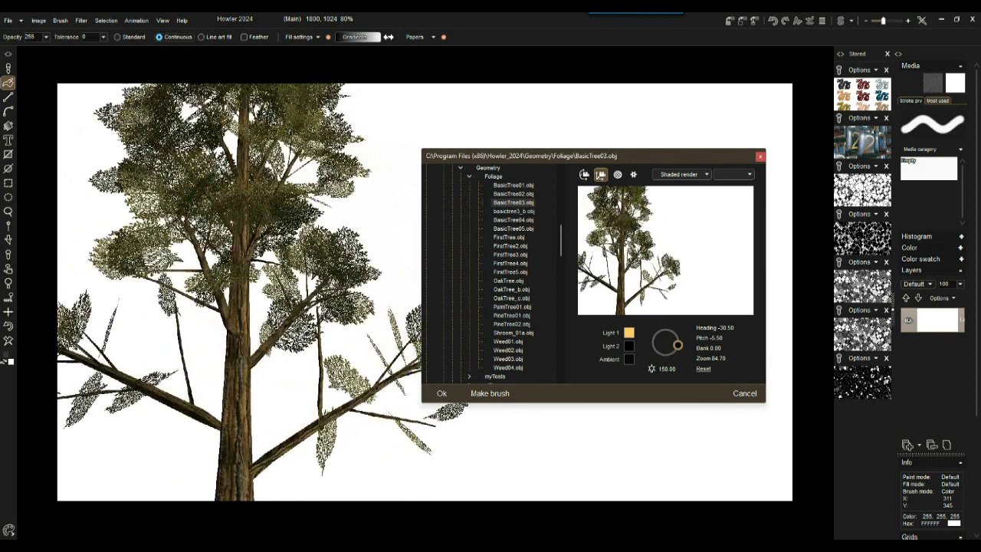
{"action": "mouse_move", "coordinate": [630, 265]}
{"action": "left_mouse_down"}
{"action": "mouse_move", "coordinate": [630, 240]}
{"action": "mouse_move", "coordinate": [636, 276]}
{"action": "left_mouse_up"}
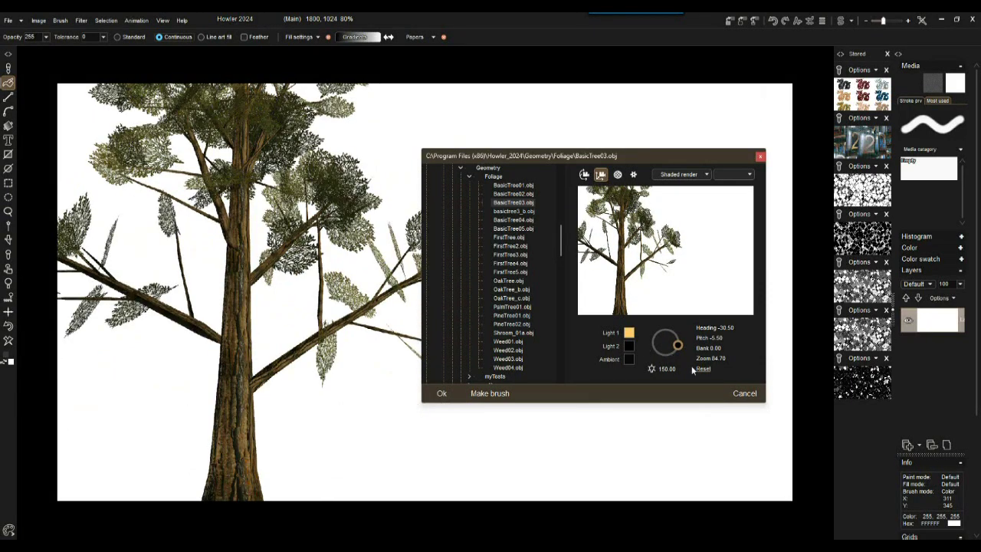
{"action": "left_click_drag", "start_coordinate": [745, 358], "coordinate": [778, 358]}
{"action": "left_click_drag", "start_coordinate": [617, 251], "coordinate": [648, 247]}
- Turn the light direction slightly and apply the environment sphere map with blue sky over sandy ground
{"action": "mouse_move", "coordinate": [678, 345]}
{"action": "left_mouse_down"}
{"action": "mouse_move", "coordinate": [673, 334]}
{"action": "mouse_move", "coordinate": [654, 341]}
{"action": "mouse_move", "coordinate": [659, 332]}
{"action": "mouse_move", "coordinate": [675, 339]}
{"action": "left_mouse_up"}
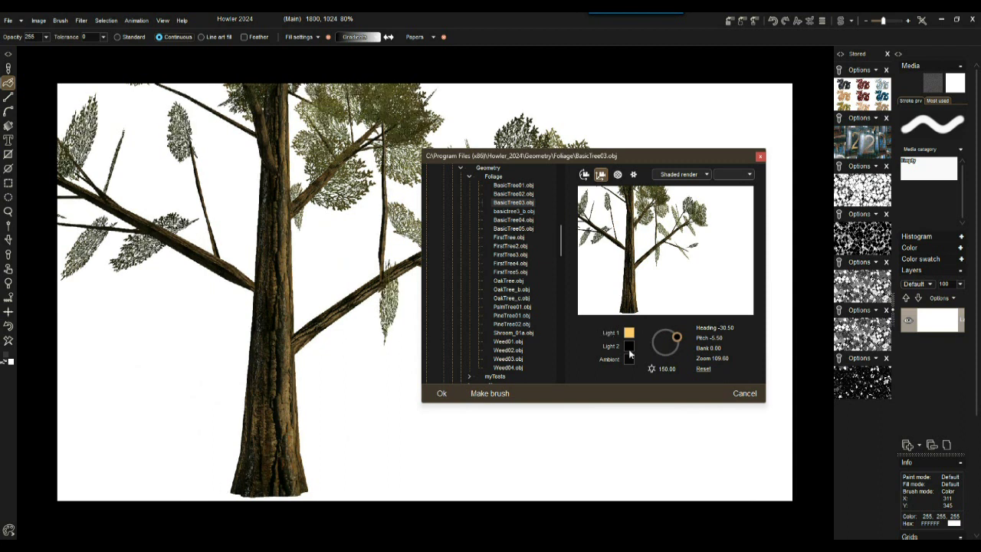
{"action": "left_click", "coordinate": [741, 172]}
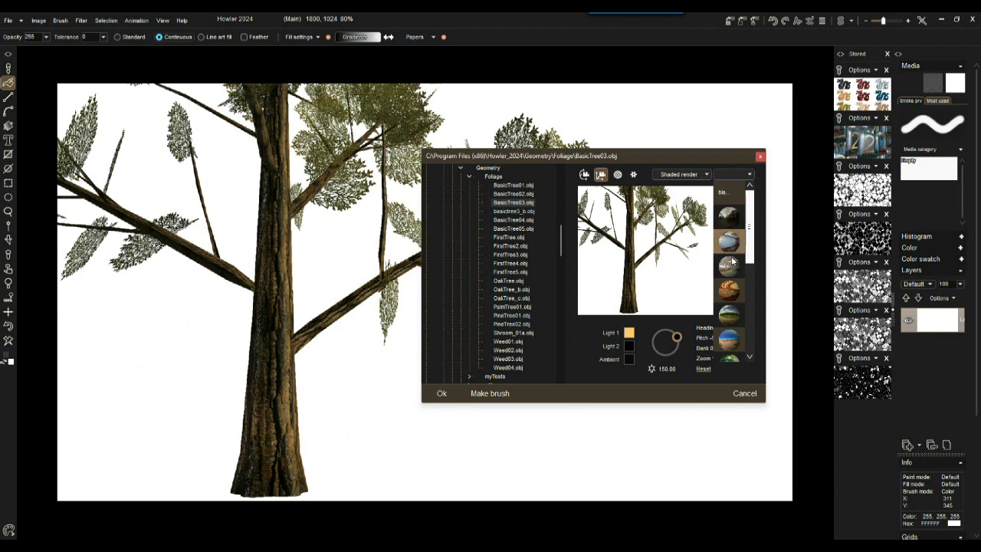
{"action": "left_click", "coordinate": [732, 339]}
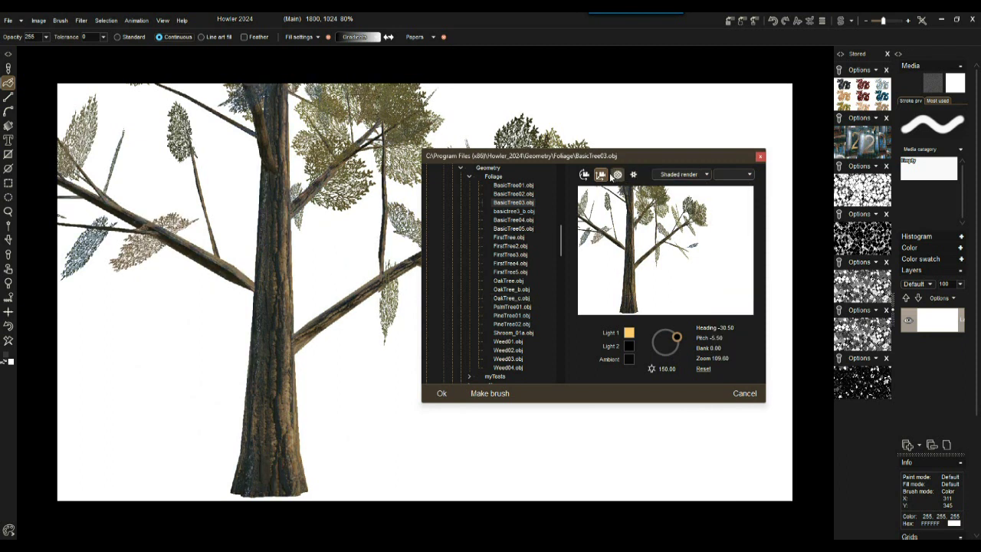
- Set the bark02 material's diffuse color to pale yellow-green (#EDF6BD)
{"action": "left_click", "coordinate": [617, 175]}
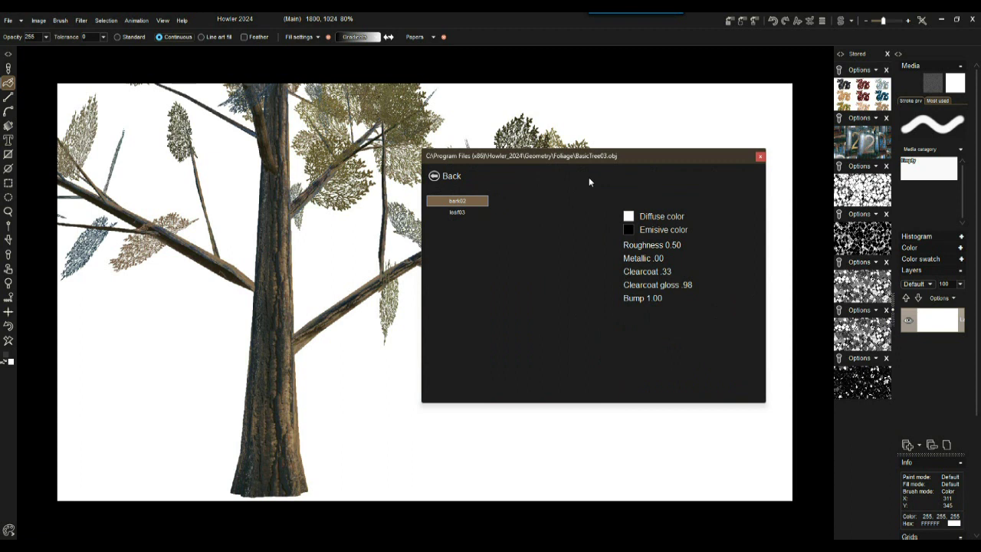
{"action": "left_click", "coordinate": [630, 217]}
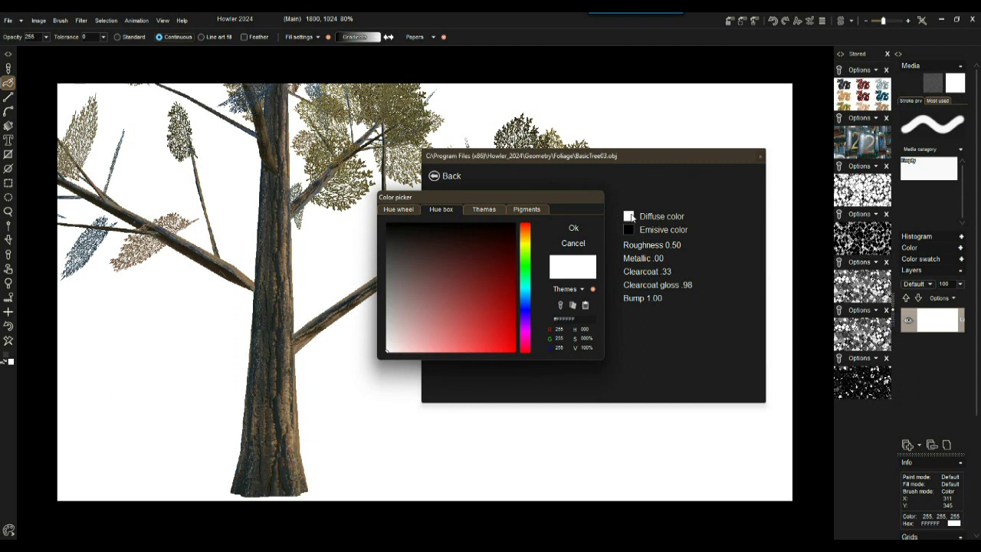
{"action": "left_click", "coordinate": [526, 248]}
{"action": "left_click", "coordinate": [415, 348]}
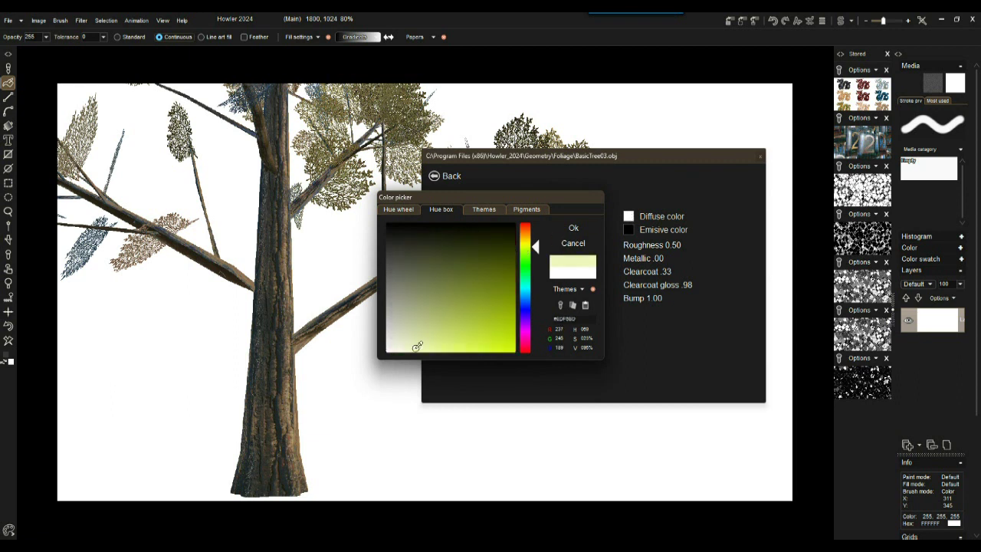
{"action": "left_click", "coordinate": [571, 229]}
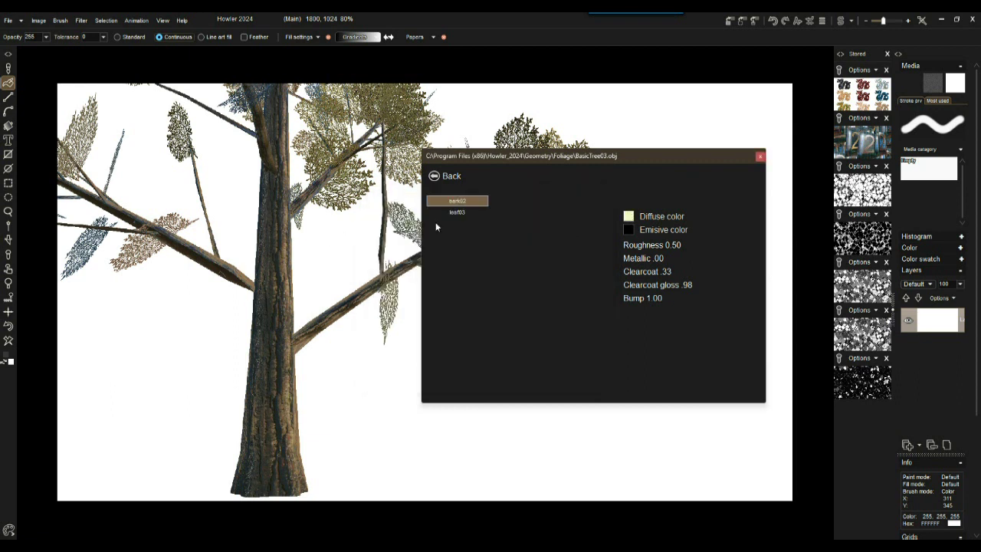
- Set bark02's emissive color to dark brown (#33221F), then try its bump at .00 and settle on .52
{"action": "left_click", "coordinate": [628, 229]}
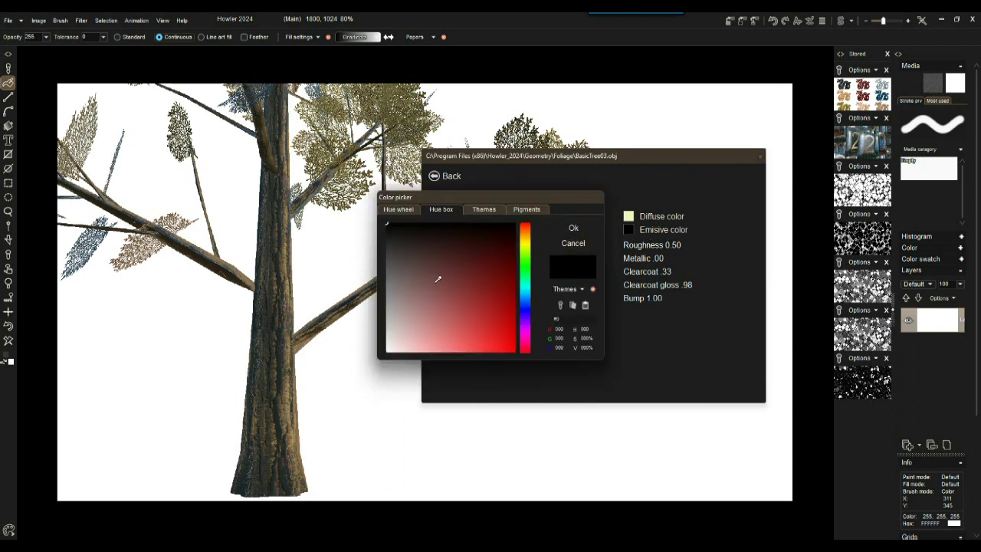
{"action": "left_click", "coordinate": [436, 247]}
{"action": "left_click", "coordinate": [530, 226]}
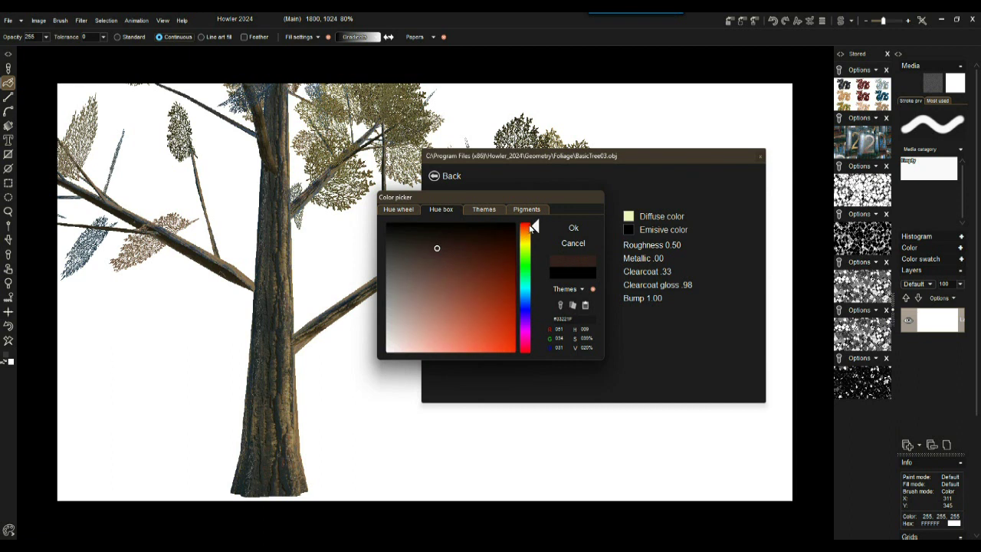
{"action": "left_click", "coordinate": [576, 229]}
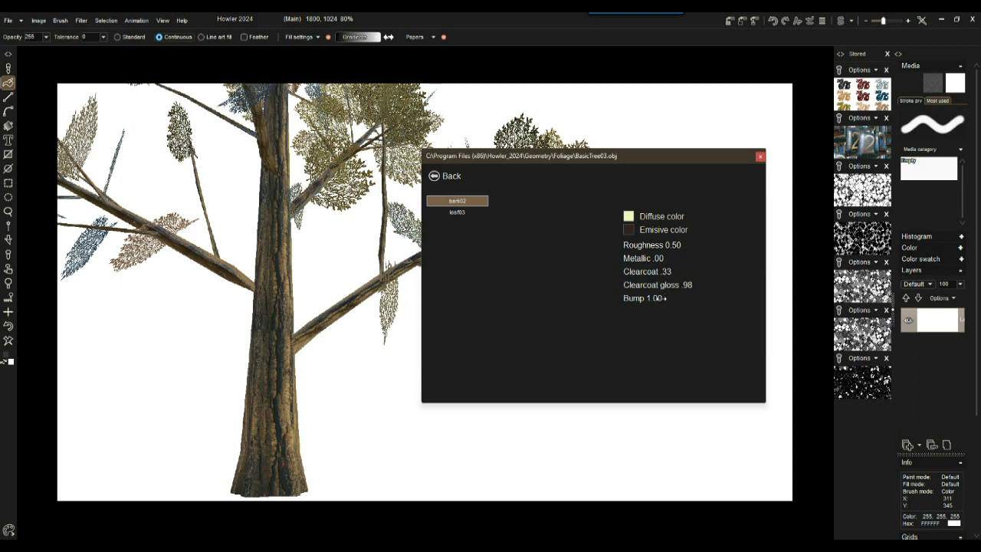
{"action": "left_click_drag", "start_coordinate": [663, 298], "coordinate": [473, 313]}
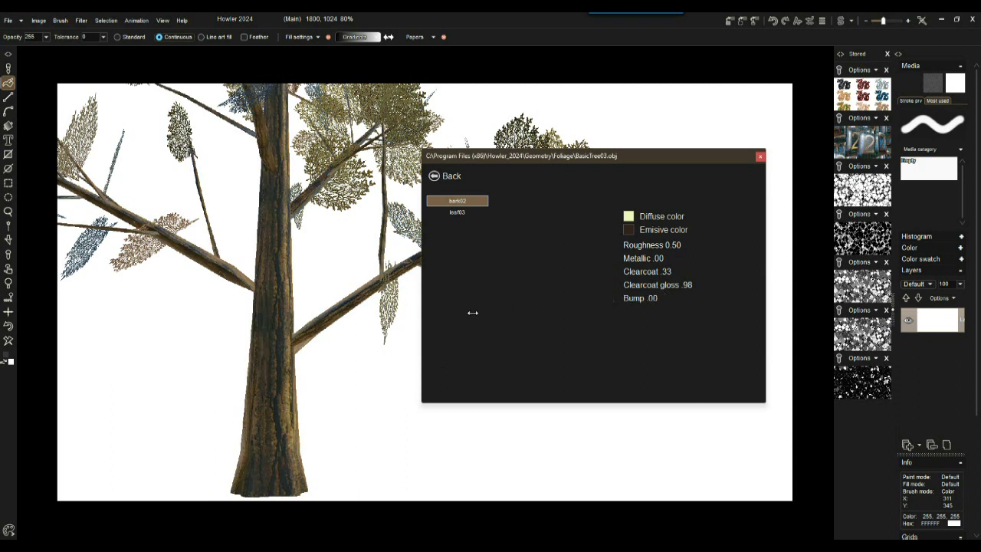
{"action": "mouse_move", "coordinate": [569, 305]}
{"action": "left_mouse_down"}
{"action": "mouse_move", "coordinate": [685, 301]}
{"action": "mouse_move", "coordinate": [612, 305]}
{"action": "left_mouse_up"}
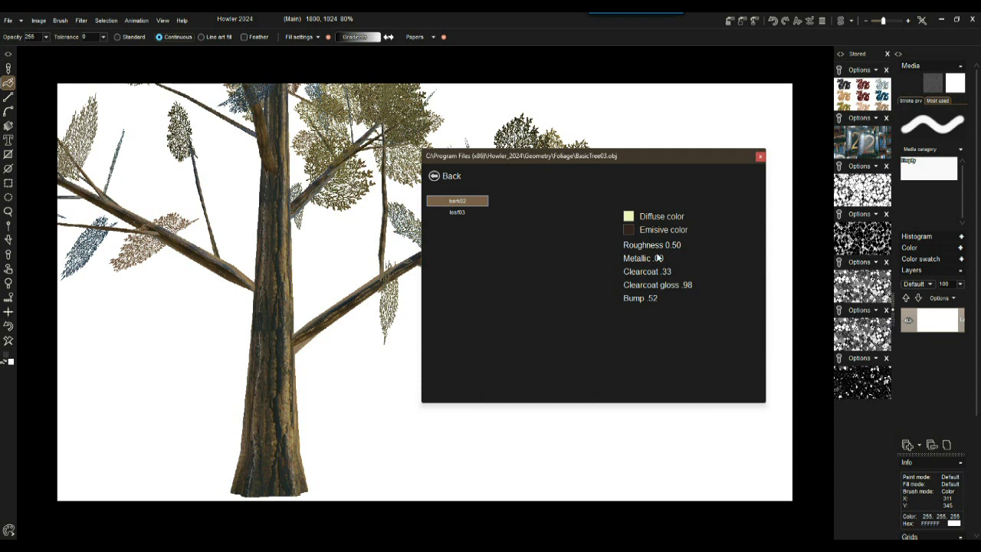
- Set bark02's roughness to 0.41, metallic to 1.00, clearcoat to .05 and clearcoat gloss to .48
{"action": "left_click_drag", "start_coordinate": [666, 245], "coordinate": [586, 252]}
{"action": "left_click_drag", "start_coordinate": [661, 271], "coordinate": [644, 283]}
{"action": "mouse_move", "coordinate": [547, 289]}
{"action": "left_mouse_down"}
{"action": "mouse_move", "coordinate": [536, 287]}
{"action": "mouse_move", "coordinate": [641, 285]}
{"action": "mouse_move", "coordinate": [718, 260]}
{"action": "mouse_move", "coordinate": [795, 263]}
{"action": "left_mouse_up"}
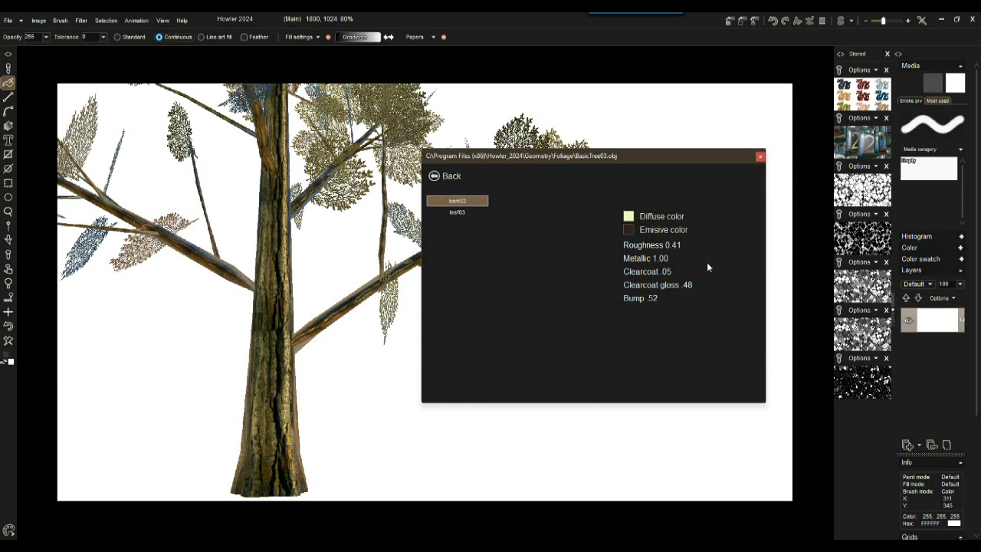
- Try bark02's roughness at 0.00, settle on 0.45, set its bump to .53, and return to the model browser
{"action": "left_click_drag", "start_coordinate": [656, 245], "coordinate": [613, 248]}
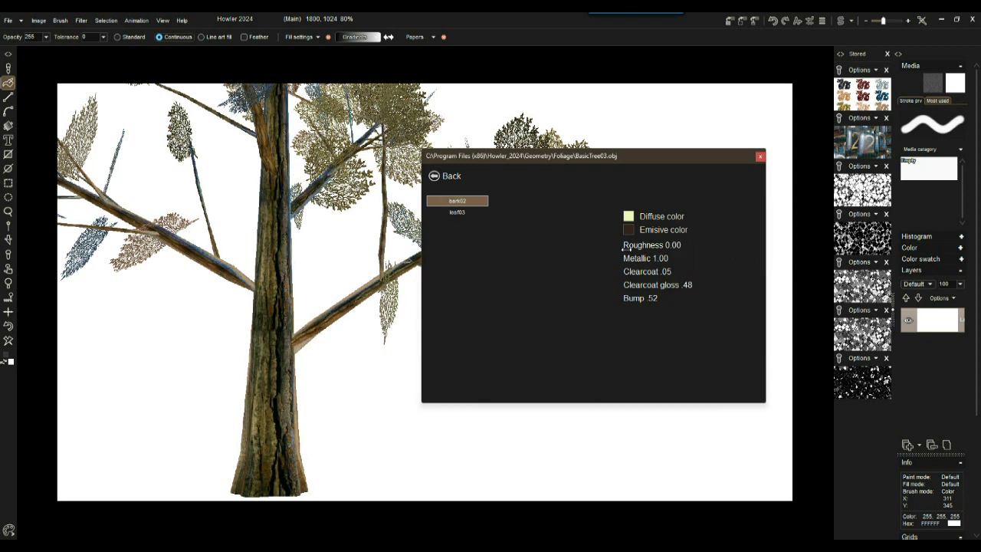
{"action": "mouse_move", "coordinate": [674, 250]}
{"action": "left_mouse_down"}
{"action": "mouse_move", "coordinate": [709, 254]}
{"action": "mouse_move", "coordinate": [683, 259]}
{"action": "left_mouse_up"}
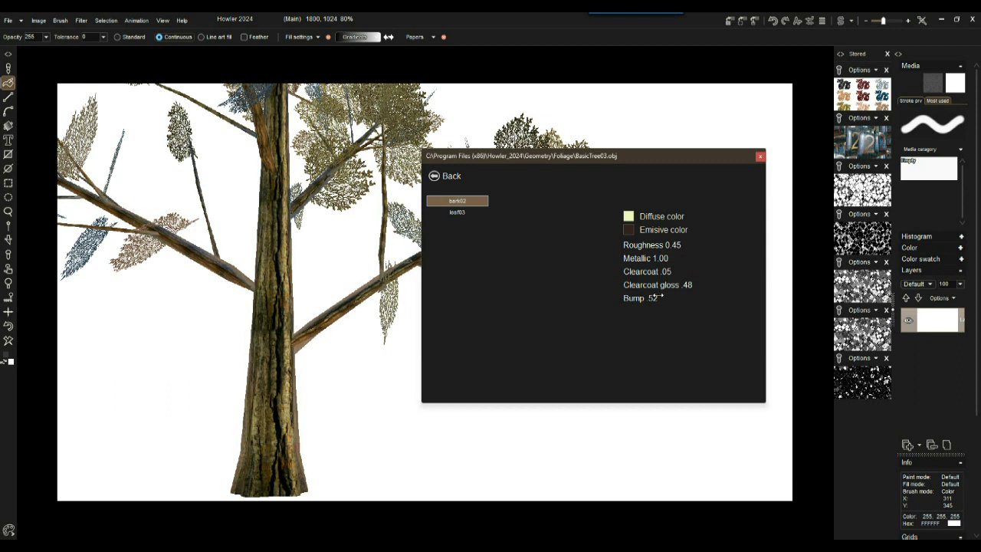
{"action": "left_click_drag", "start_coordinate": [676, 297], "coordinate": [652, 298]}
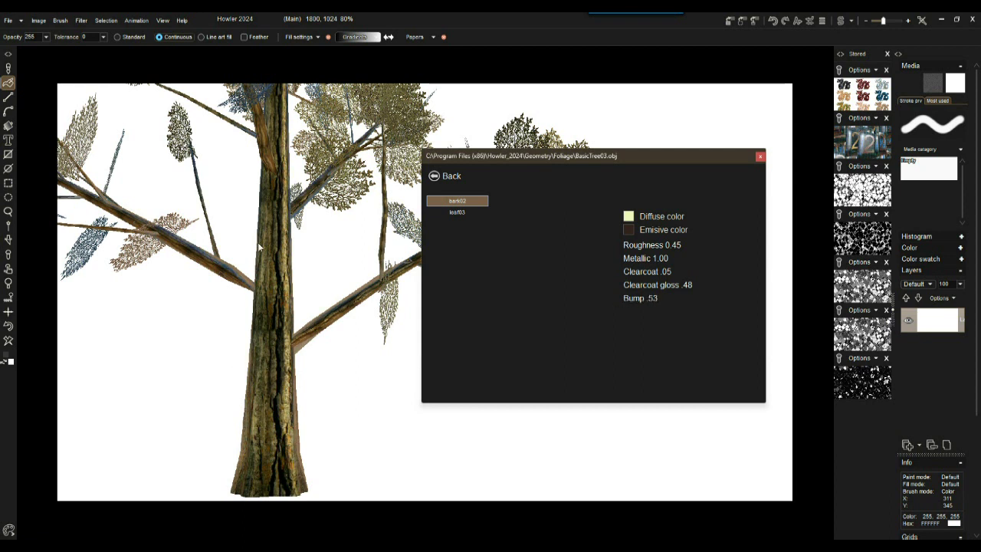
{"action": "left_click", "coordinate": [450, 177]}
{"action": "mouse_move", "coordinate": [674, 336]}
{"action": "left_mouse_down"}
{"action": "mouse_move", "coordinate": [656, 337]}
{"action": "mouse_move", "coordinate": [662, 353]}
{"action": "mouse_move", "coordinate": [642, 349]}
{"action": "mouse_move", "coordinate": [630, 307]}
{"action": "mouse_move", "coordinate": [639, 336]}
{"action": "mouse_move", "coordinate": [668, 328]}
{"action": "left_mouse_up"}
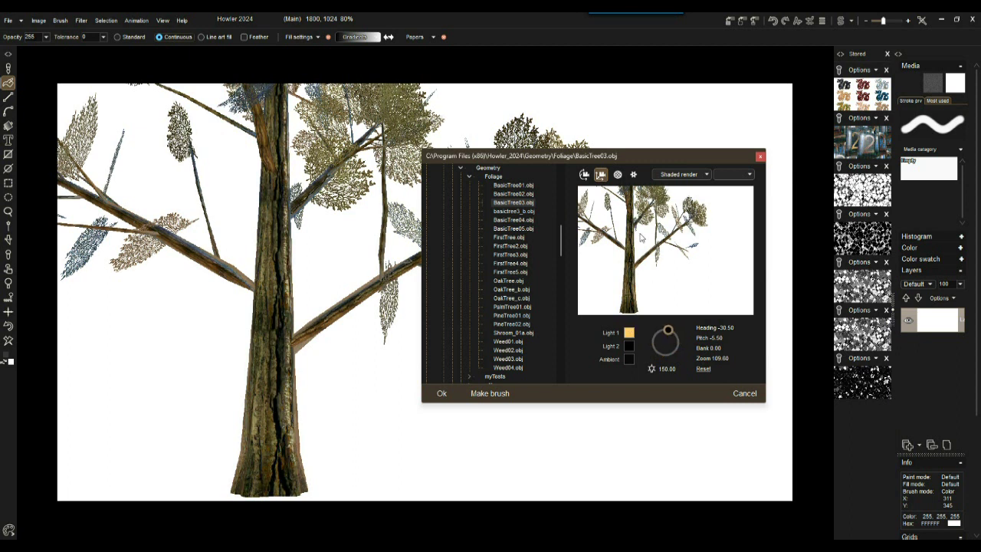
- Load FirstTree2.obj, shift it up so the trunk base shows, and set the zoom to 135.30
{"action": "left_click", "coordinate": [512, 246]}
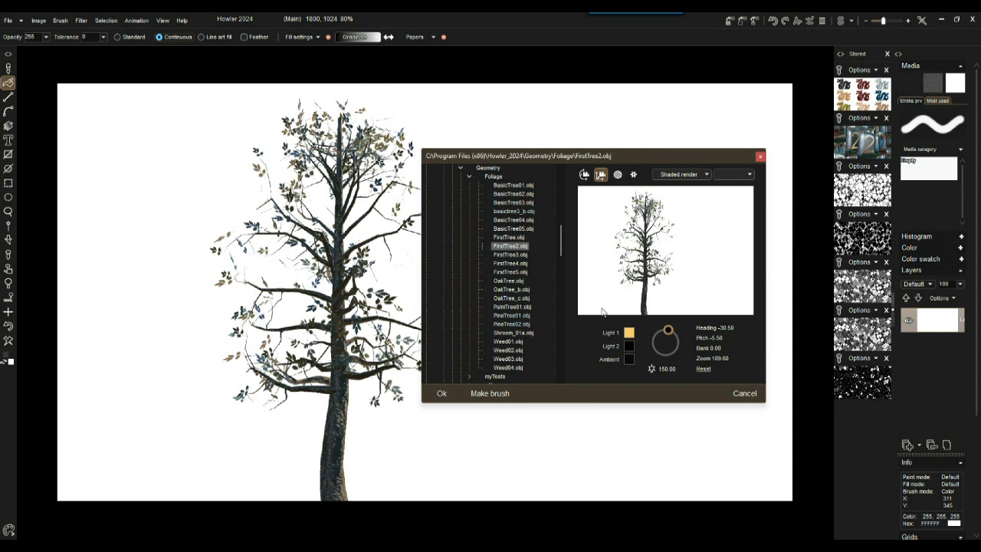
{"action": "left_click_drag", "start_coordinate": [637, 284], "coordinate": [637, 277]}
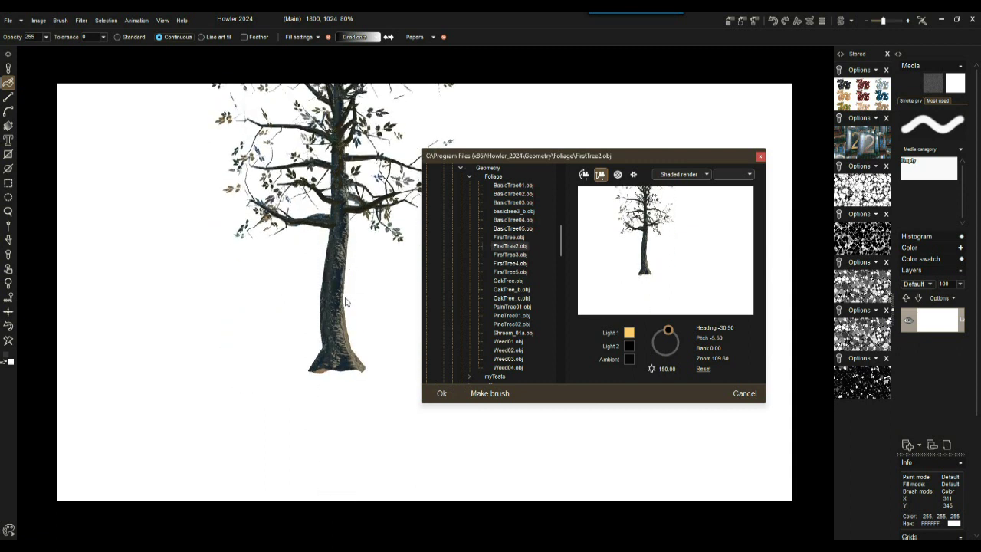
{"action": "left_click_drag", "start_coordinate": [703, 358], "coordinate": [703, 333]}
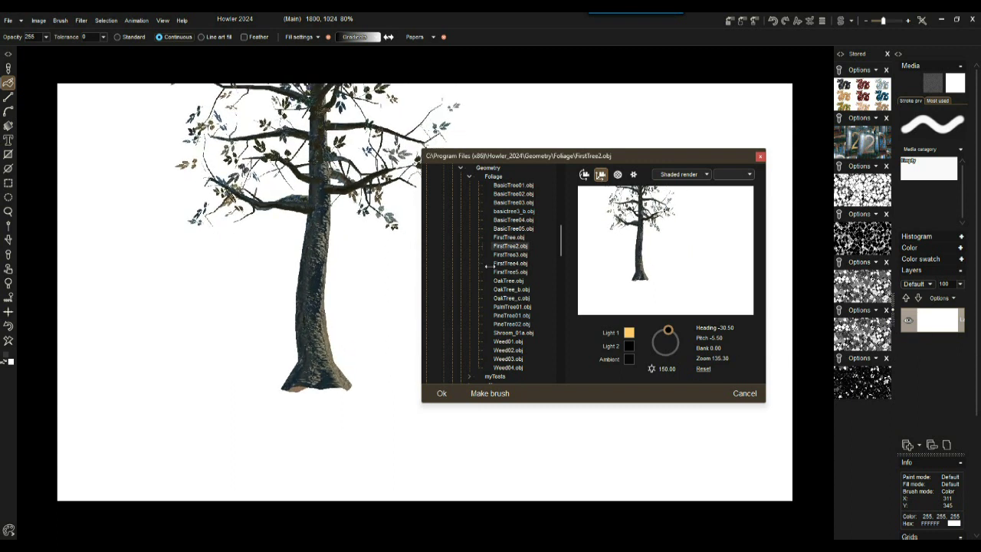
- Set the bump of FirstTree2's bark01 material to .92 and return to the model browser
{"action": "left_click", "coordinate": [617, 176]}
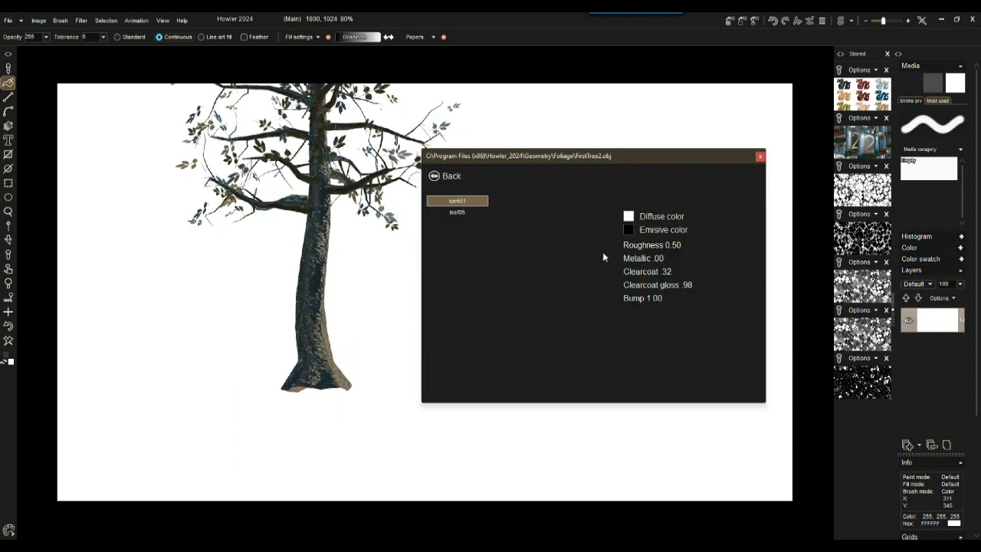
{"action": "mouse_move", "coordinate": [678, 306]}
{"action": "left_mouse_down"}
{"action": "mouse_move", "coordinate": [690, 306]}
{"action": "mouse_move", "coordinate": [565, 307]}
{"action": "mouse_move", "coordinate": [690, 305]}
{"action": "mouse_move", "coordinate": [613, 299]}
{"action": "mouse_move", "coordinate": [663, 298]}
{"action": "mouse_move", "coordinate": [653, 299]}
{"action": "left_mouse_up"}
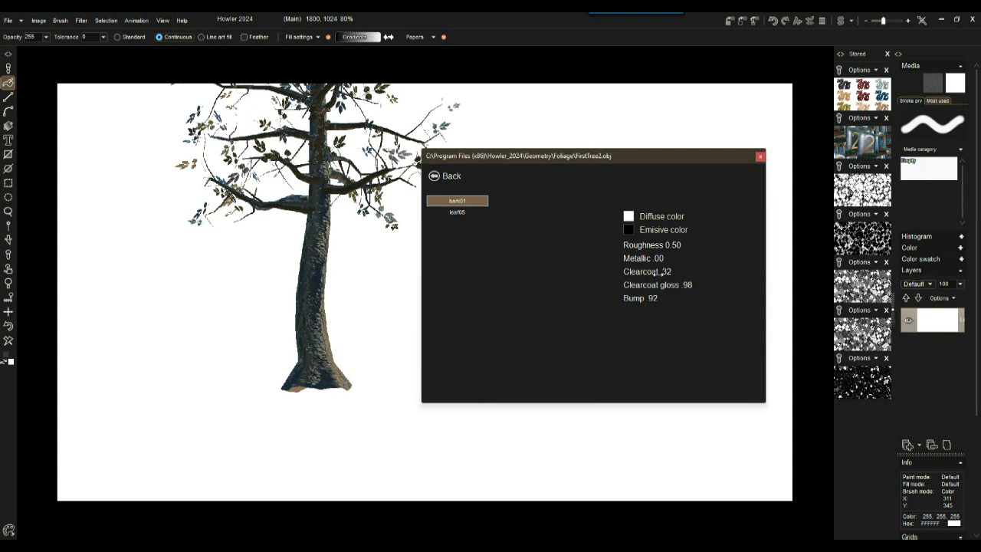
{"action": "left_click", "coordinate": [444, 177]}
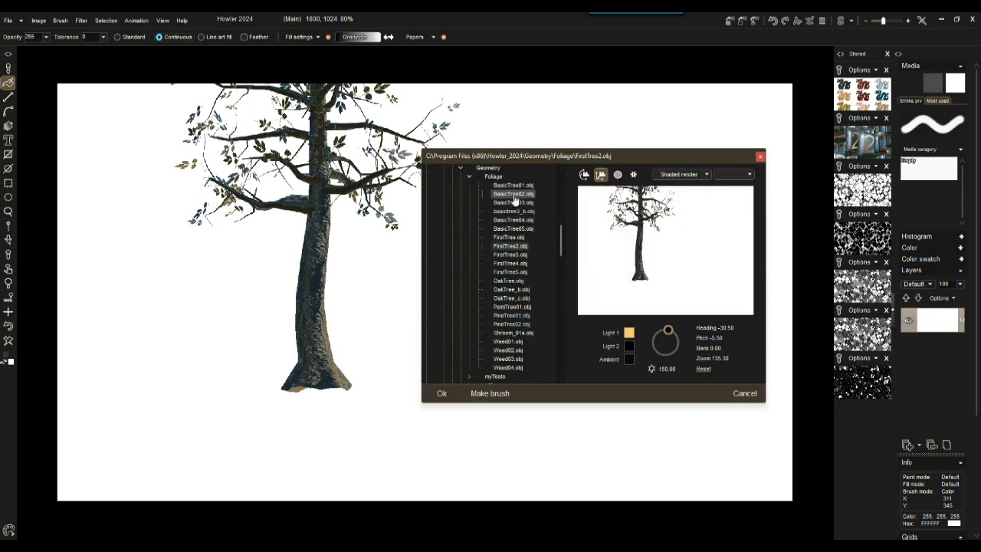
- Preview FirstTree.obj, load Shroom_01a.obj, reposition it, and view its cap from heading -66.00 and pitch 30.50
{"action": "left_click", "coordinate": [509, 240]}
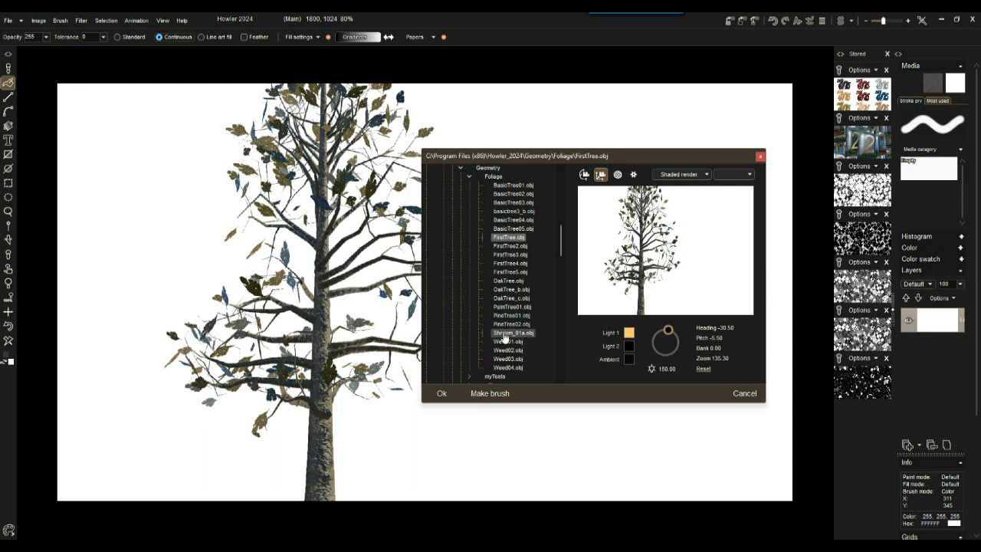
{"action": "left_click", "coordinate": [504, 334]}
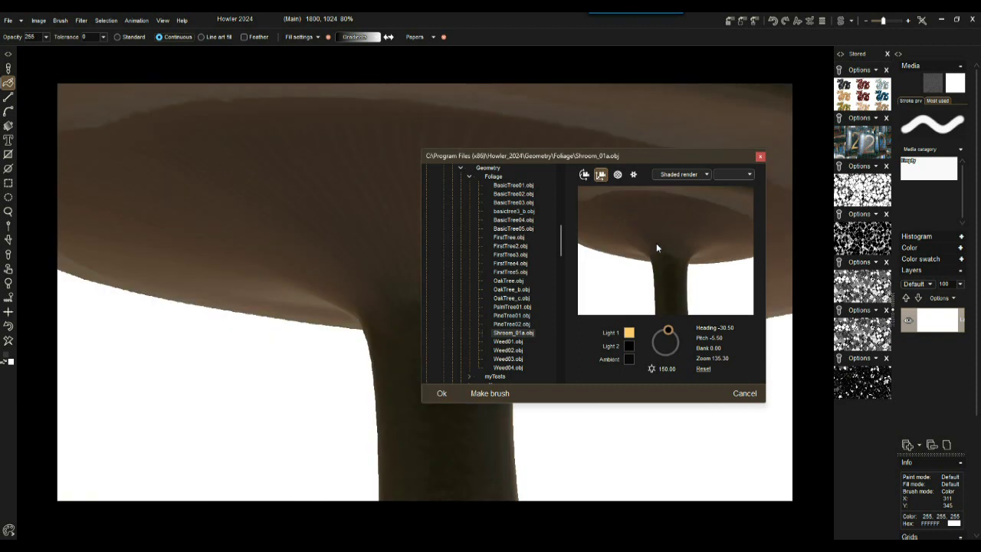
{"action": "left_click_drag", "start_coordinate": [656, 246], "coordinate": [654, 235]}
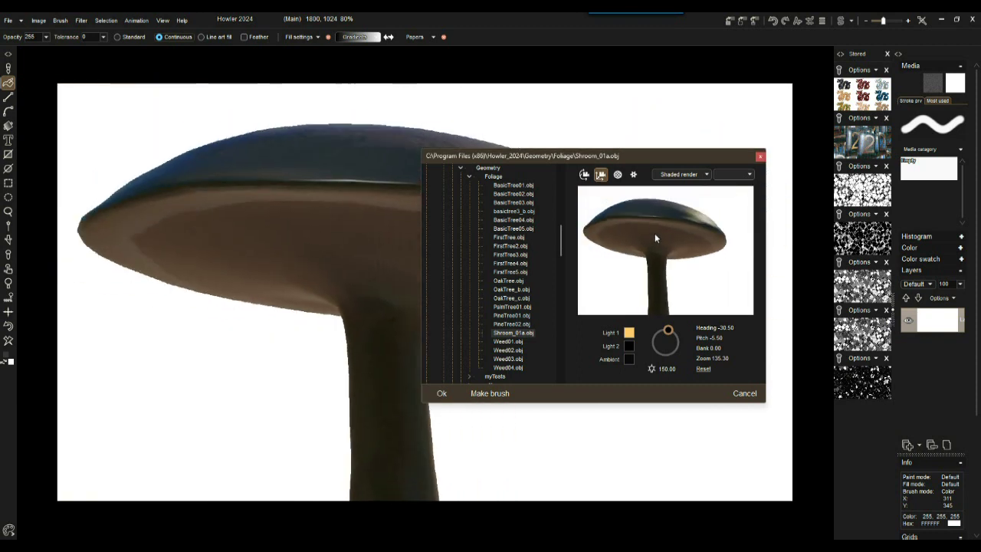
{"action": "left_click", "coordinate": [584, 174]}
{"action": "left_click_drag", "start_coordinate": [663, 225], "coordinate": [625, 262]}
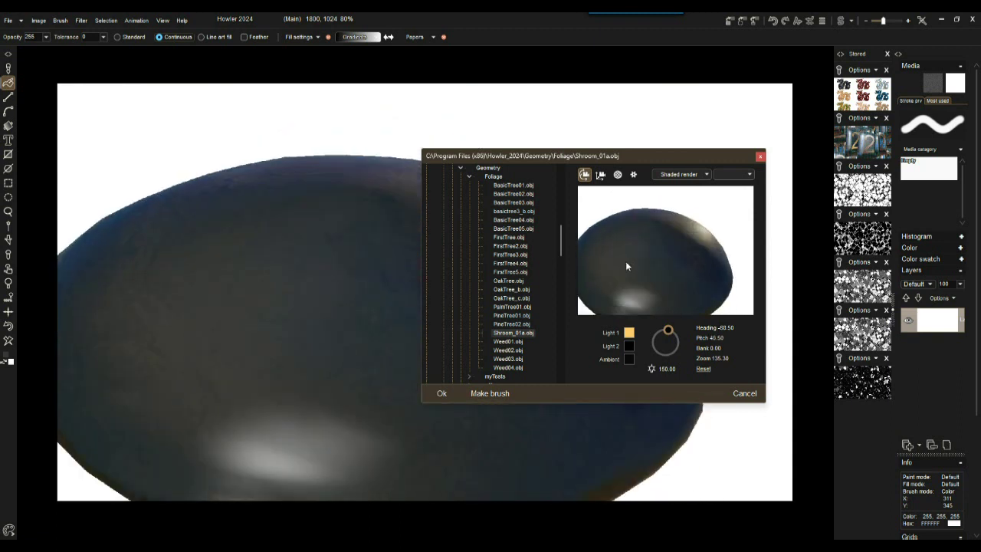
- Set Light 2 to dusty pink (#D29FA0) and turn the light direction so the mushroom cap's texture is lit
{"action": "left_click", "coordinate": [629, 345]}
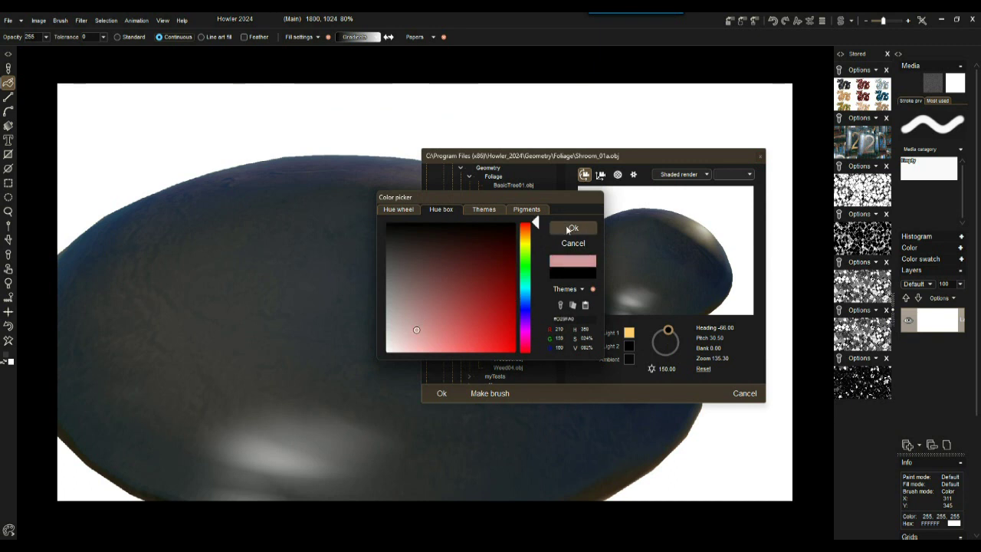
{"action": "left_click", "coordinate": [567, 225]}
{"action": "mouse_move", "coordinate": [667, 337]}
{"action": "left_mouse_down"}
{"action": "mouse_move", "coordinate": [685, 349]}
{"action": "mouse_move", "coordinate": [655, 350]}
{"action": "left_mouse_up"}
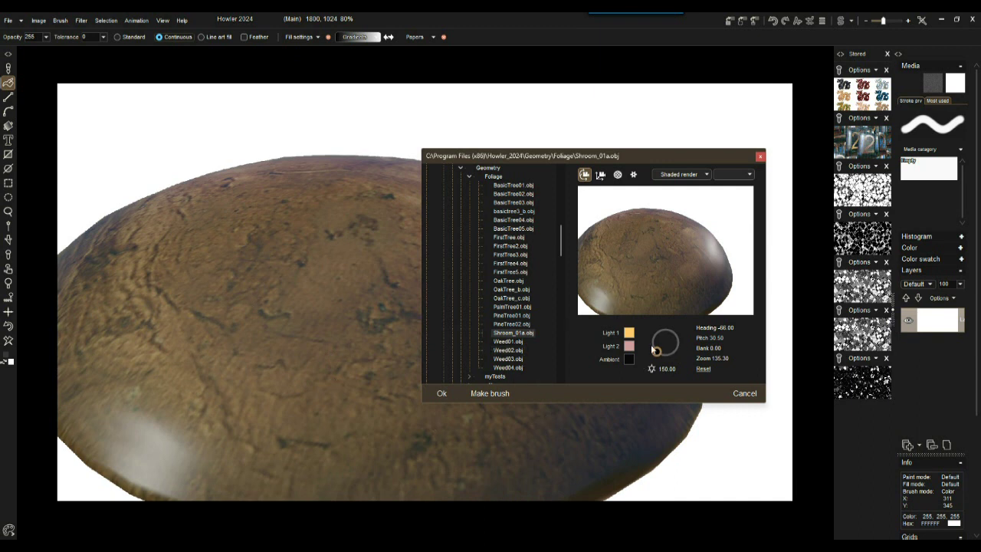
{"action": "left_click_drag", "start_coordinate": [655, 350], "coordinate": [657, 342]}
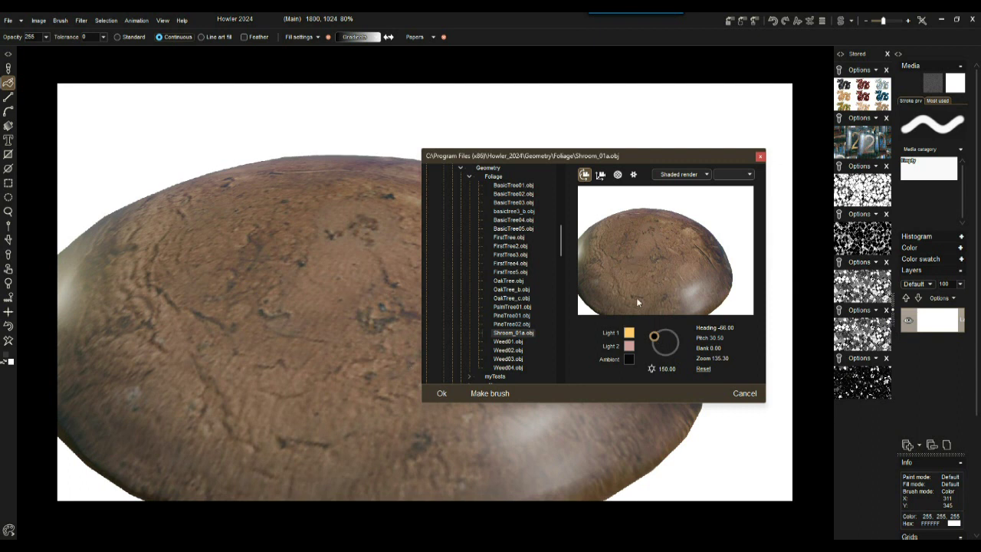
- Switch to the Foliage folder in File Explorer and preview the Mushroom_Bottom03.jpg and Mushroom_Generic_Seamless.jpg textures
{"action": "key", "text": "alt+Tab"}
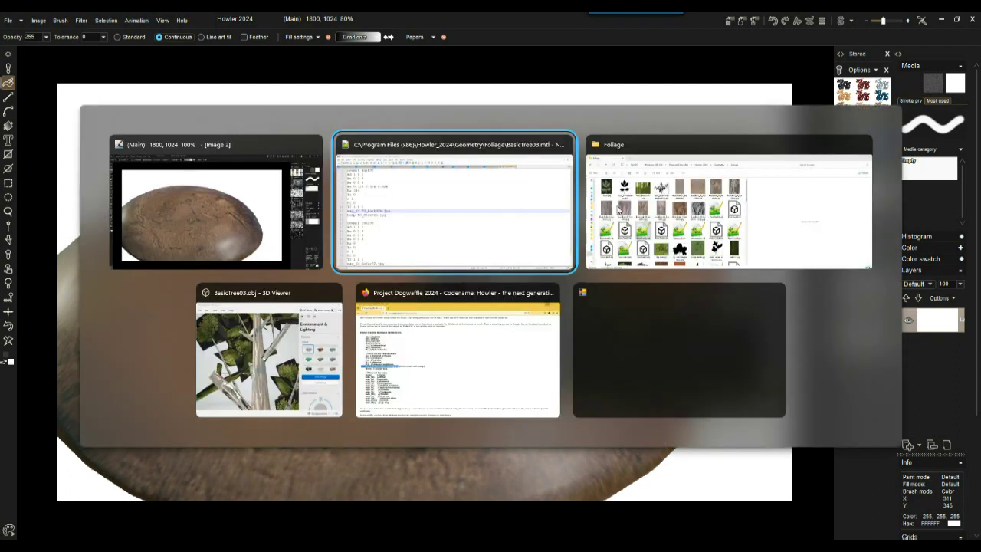
{"action": "left_click", "coordinate": [701, 212]}
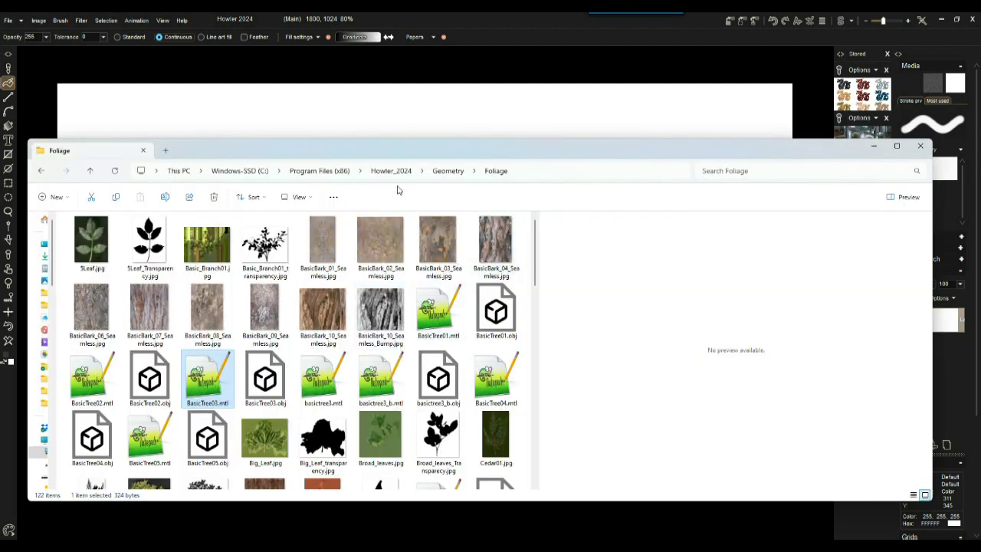
{"action": "left_click_drag", "start_coordinate": [400, 154], "coordinate": [404, 73]}
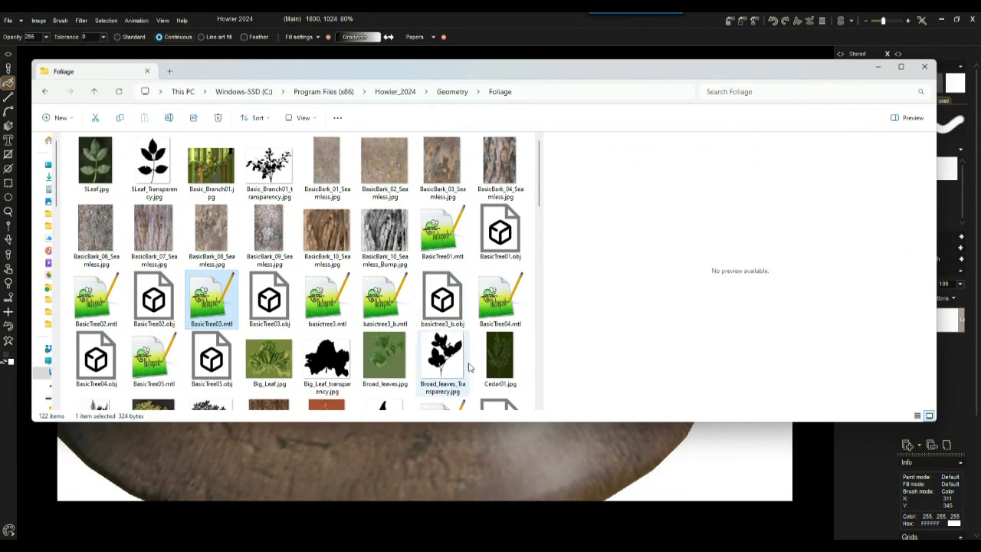
{"action": "scroll", "coordinate": [469, 360], "scroll_direction": "down", "scroll_amount": 2}
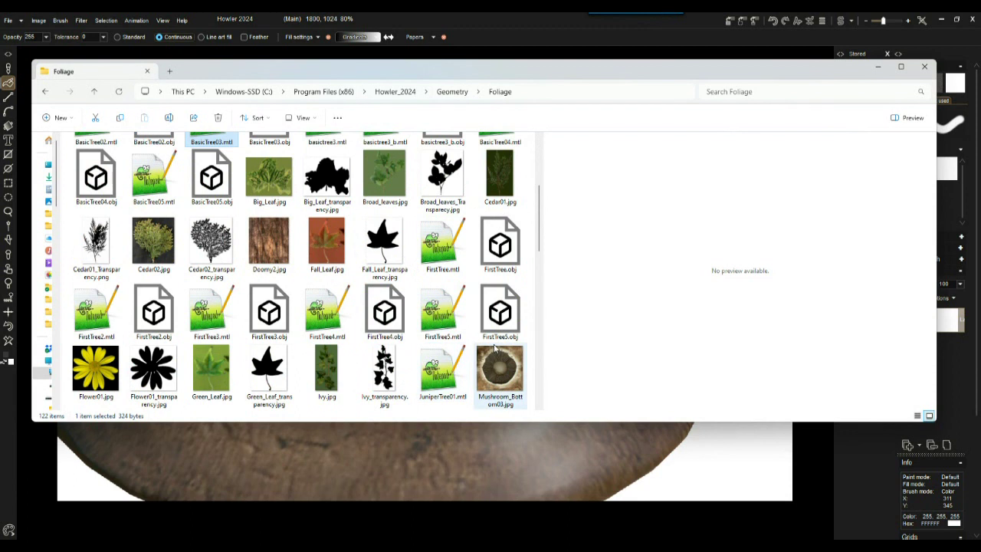
{"action": "left_click", "coordinate": [501, 377]}
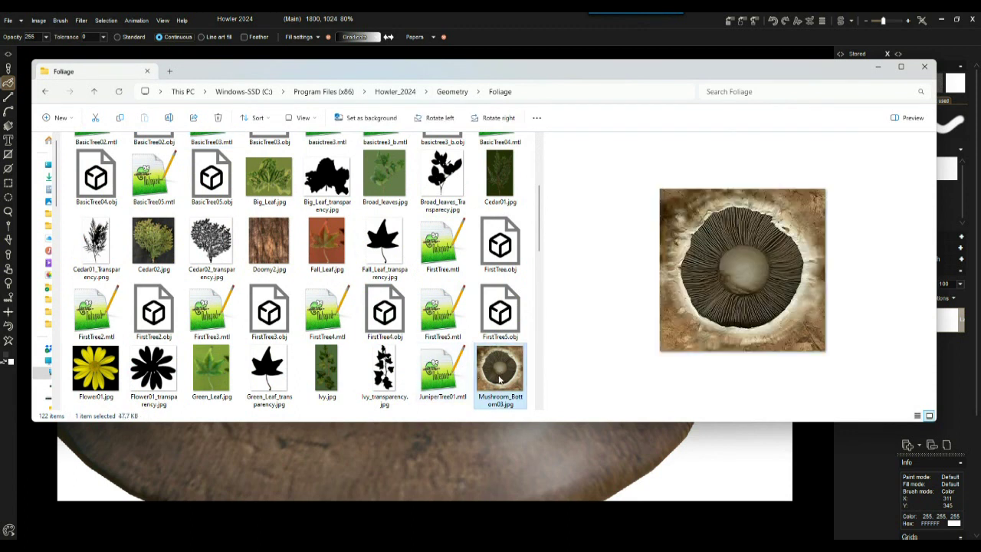
{"action": "left_click", "coordinate": [442, 371]}
{"action": "scroll", "coordinate": [445, 360], "scroll_direction": "down", "scroll_amount": 3}
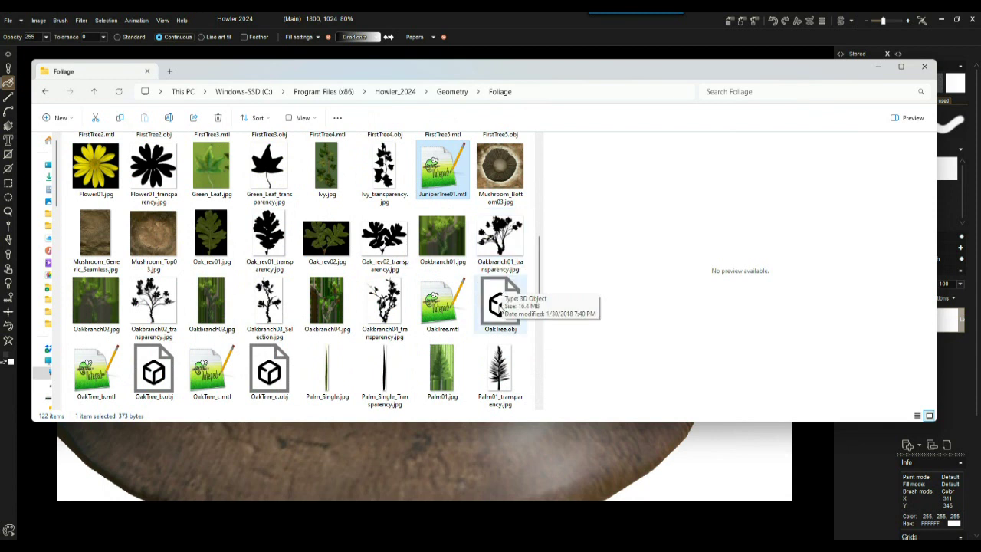
{"action": "left_click", "coordinate": [500, 300]}
{"action": "left_click", "coordinate": [95, 238]}
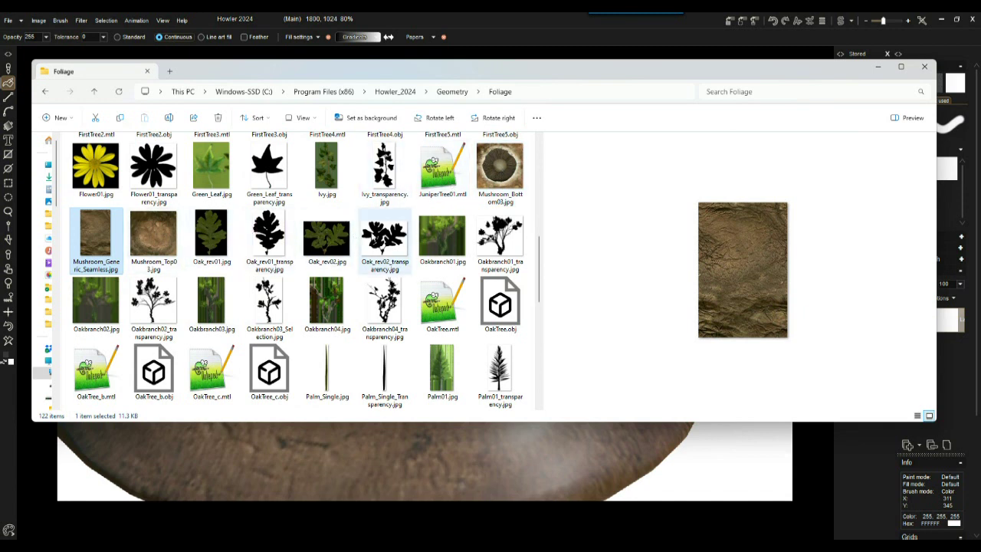
{"action": "left_click", "coordinate": [496, 165]}
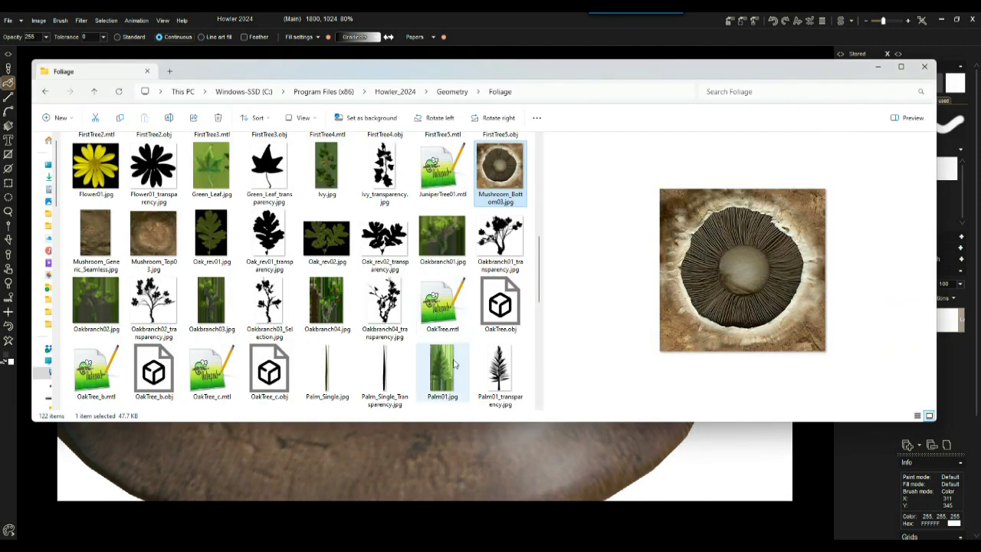
- Find Shroom_01a.obj in the Foliage folder, open it in 3D Viewer, orbit the mushroom, and close the viewer
{"action": "scroll", "coordinate": [443, 379], "scroll_direction": "down", "scroll_amount": 3}
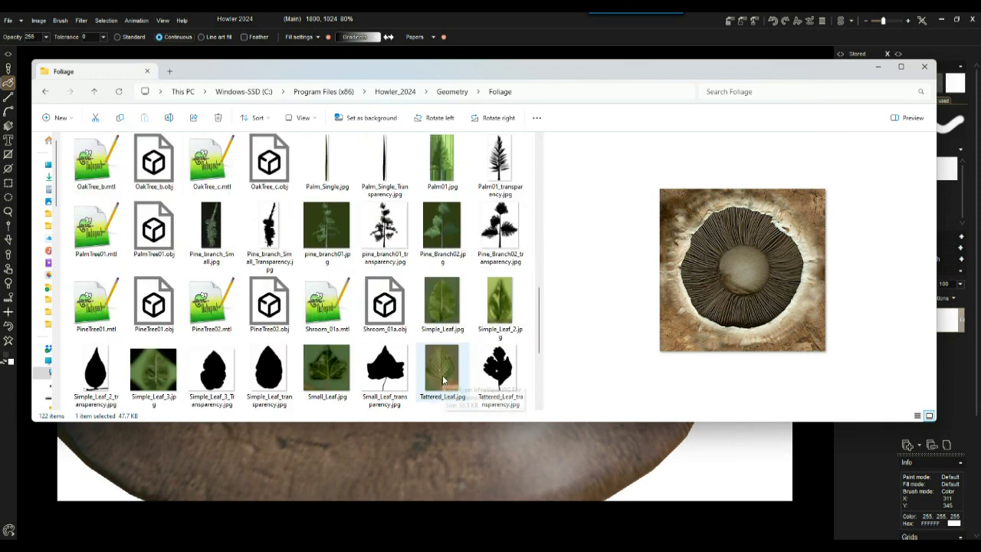
{"action": "left_click", "coordinate": [382, 305]}
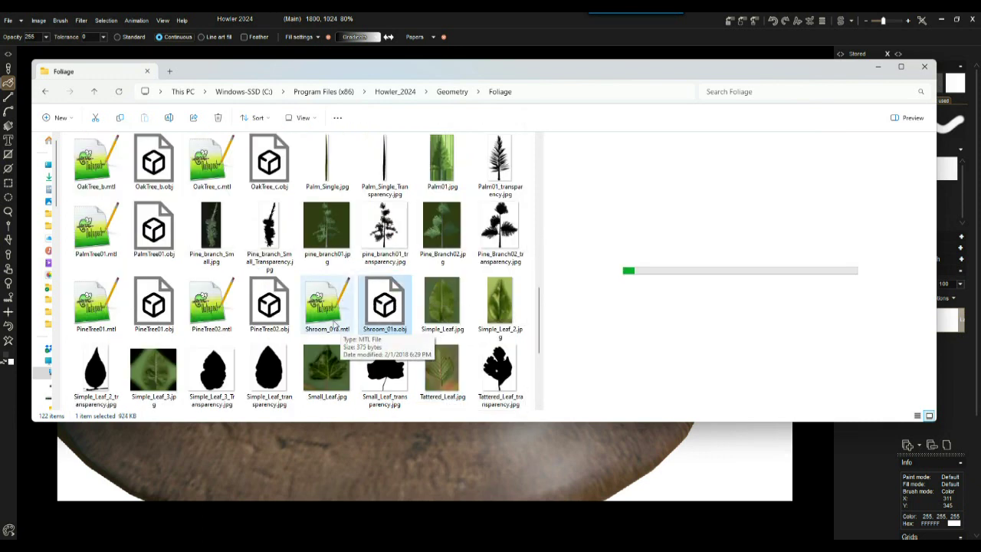
{"action": "left_click", "coordinate": [331, 306]}
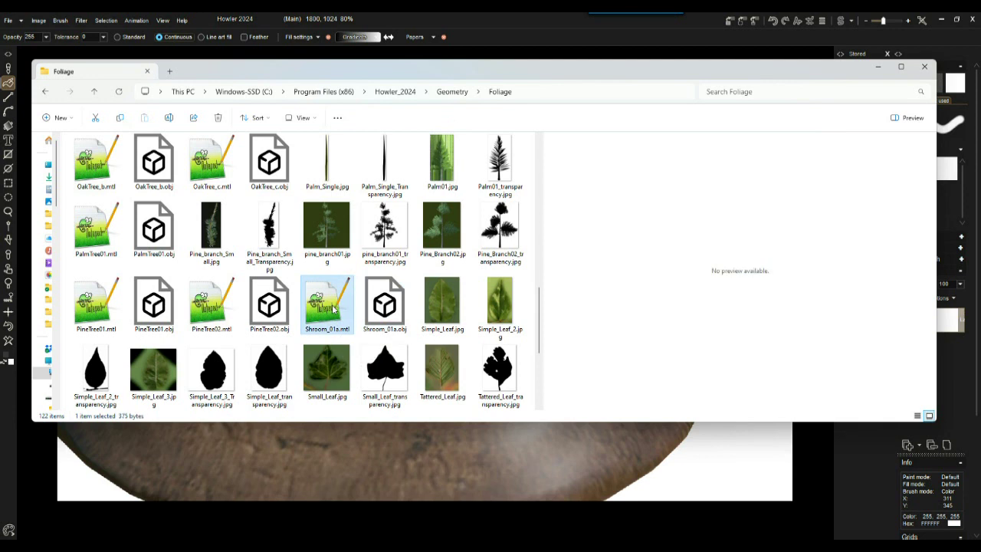
{"action": "left_click", "coordinate": [385, 305]}
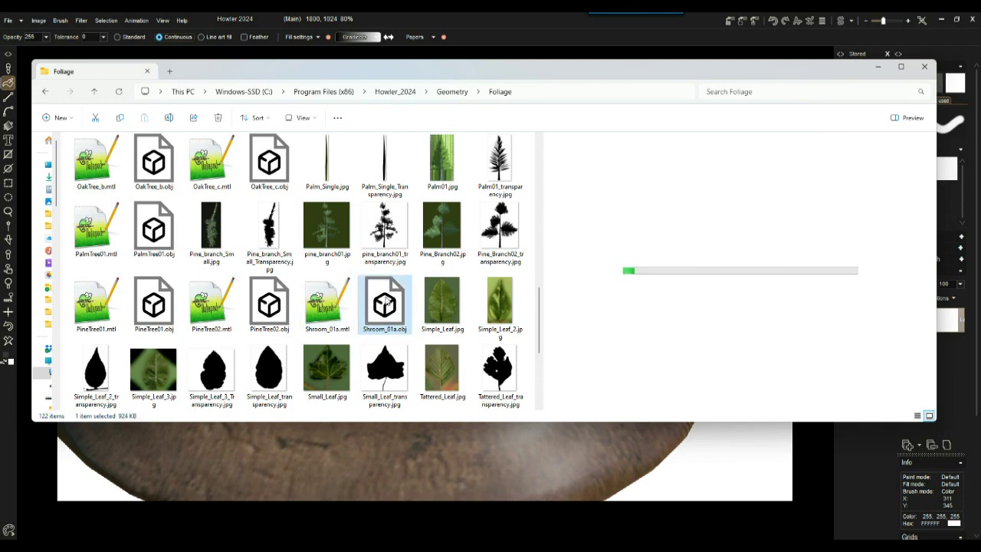
{"action": "double_click", "coordinate": [385, 305]}
{"action": "left_click_drag", "start_coordinate": [505, 261], "coordinate": [476, 199]}
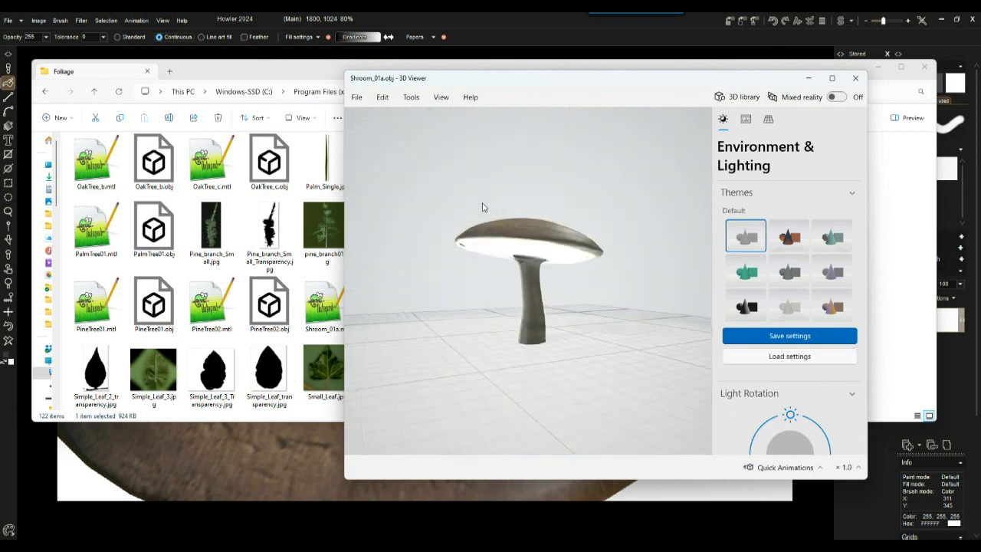
{"action": "left_click", "coordinate": [855, 77]}
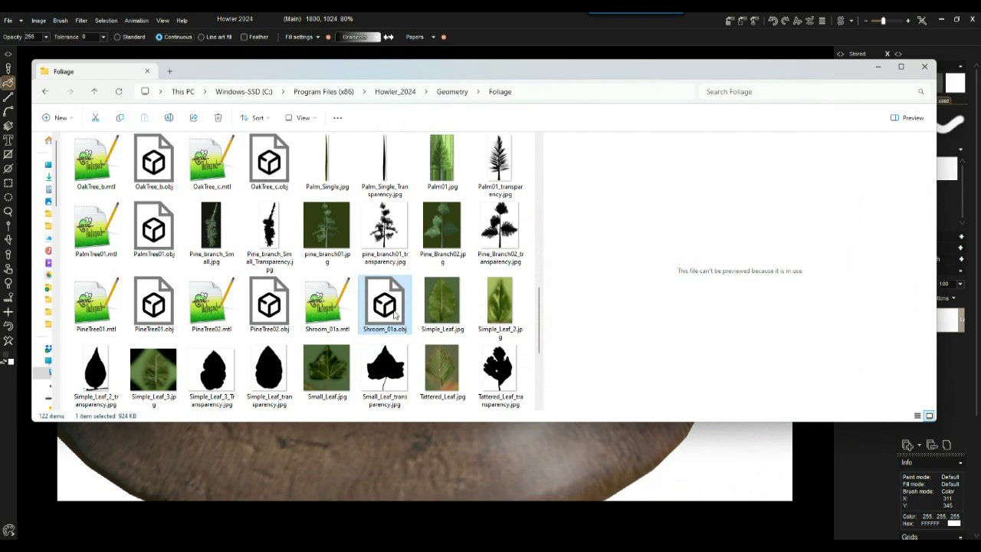
- Open Shroom_01a.mtl in Notepad++, copy the Base material's map_Kd line, and review the Bottom and Top material definitions
{"action": "double_click", "coordinate": [328, 305]}
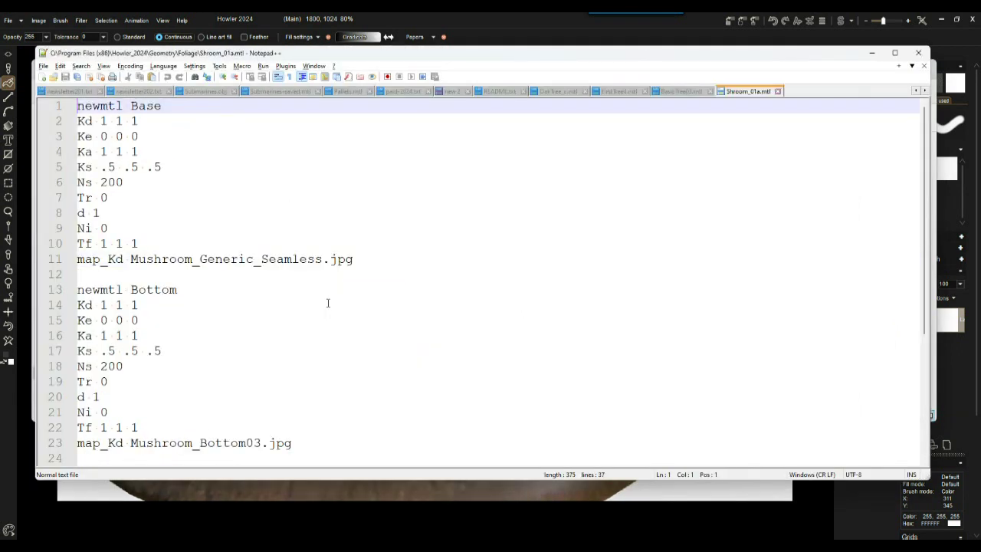
{"action": "left_click_drag", "start_coordinate": [78, 259], "coordinate": [380, 259]}
{"action": "key", "text": "ctrl+c"}
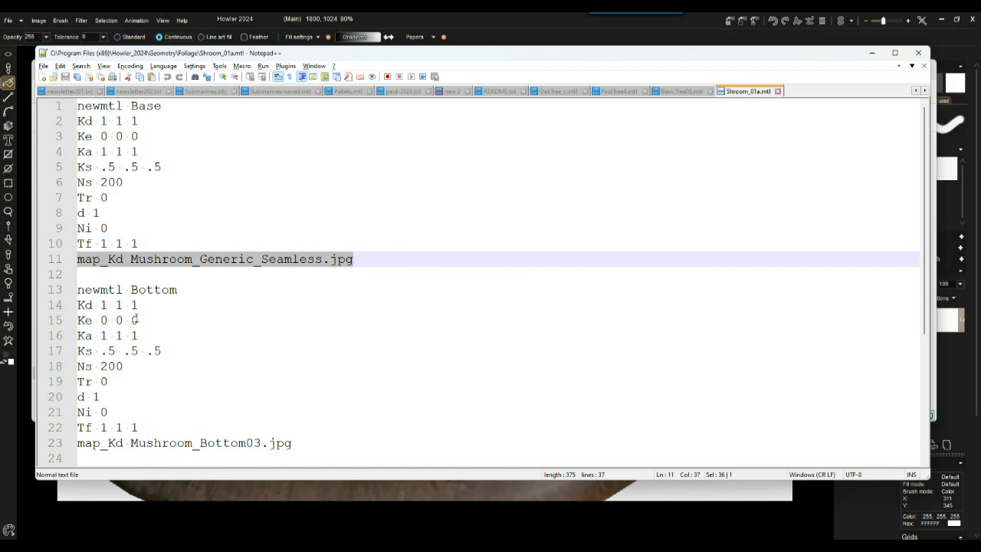
{"action": "left_click", "coordinate": [105, 274]}
{"action": "scroll", "coordinate": [238, 275], "scroll_direction": "down", "scroll_amount": 4}
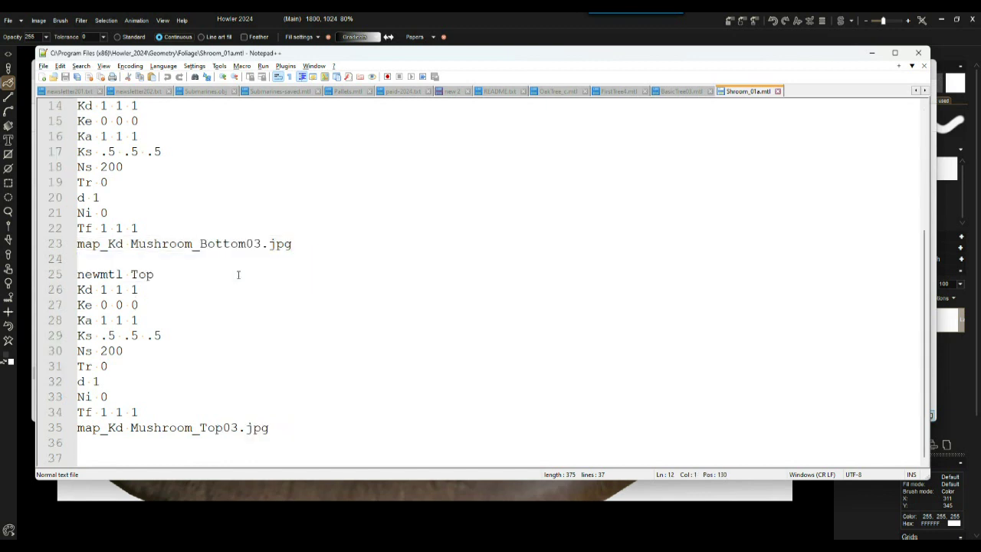
- Paste the copied map_Kd Mushroom_Generic_Seamless.jpg line below the original in the Base material, followed by a blank line
{"action": "scroll", "coordinate": [238, 274], "scroll_direction": "down", "scroll_amount": 2, "text": "ctrl"}
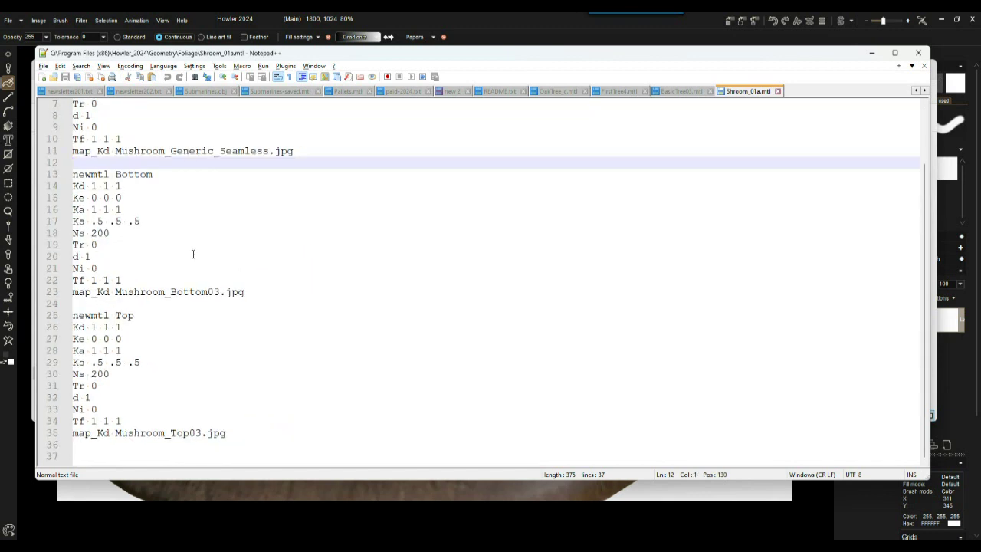
{"action": "scroll", "coordinate": [193, 254], "scroll_direction": "up", "scroll_amount": 2}
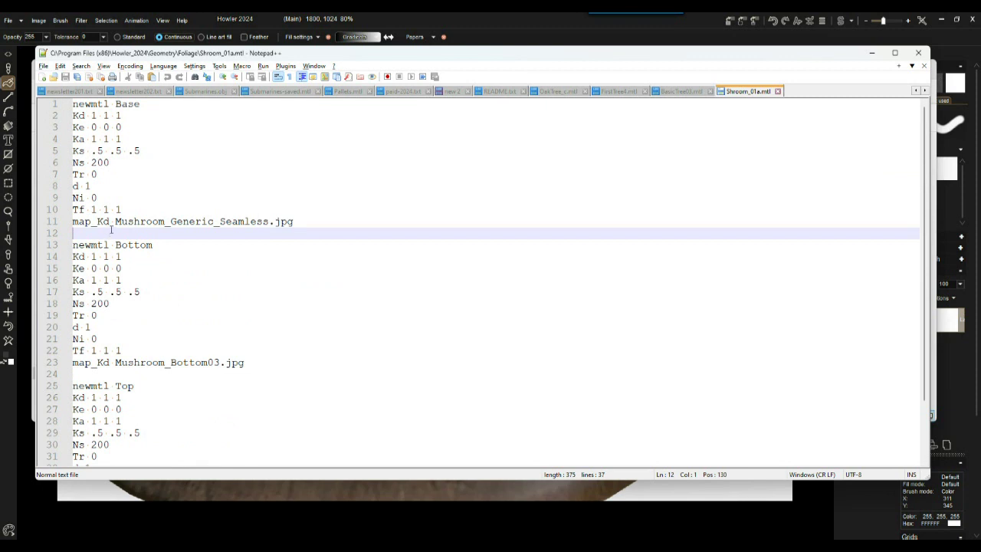
{"action": "key", "text": "ctrl+v"}
{"action": "key", "text": "Return"}
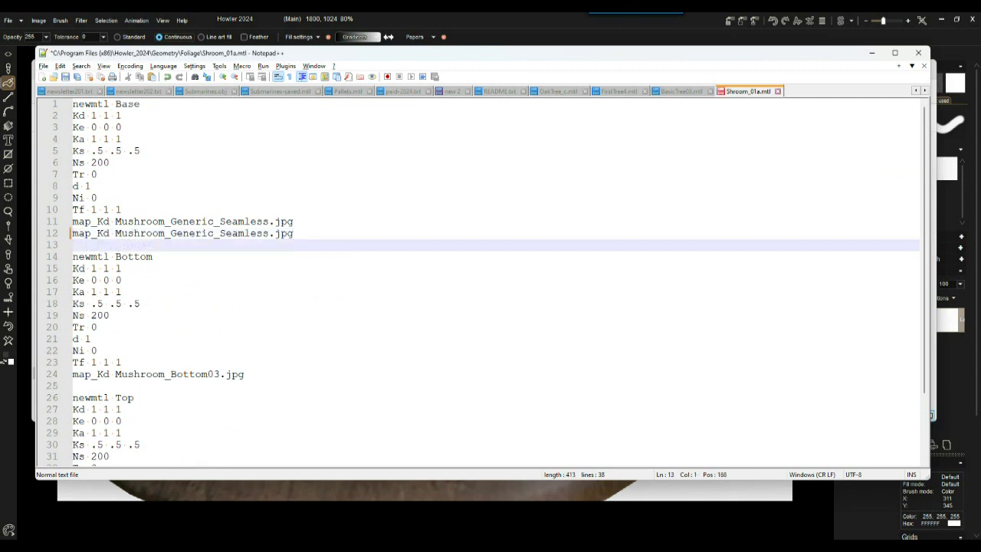
- Duplicate the map_Kd Mushroom_Bottom03.jpg line directly below itself in the Bottom material
{"action": "double_click", "coordinate": [136, 375]}
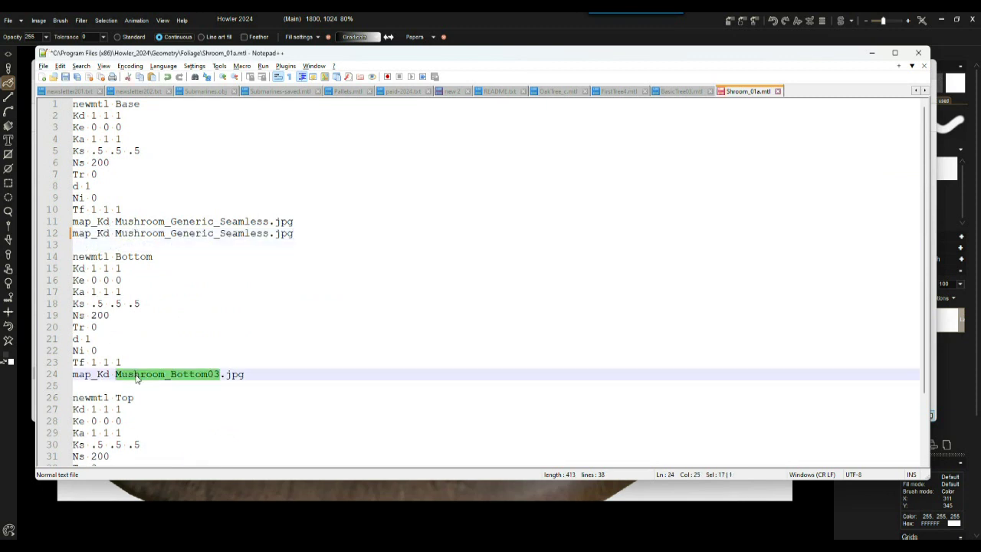
{"action": "triple_click", "coordinate": [136, 375]}
{"action": "key", "text": "ctrl+c"}
{"action": "left_click", "coordinate": [133, 387]}
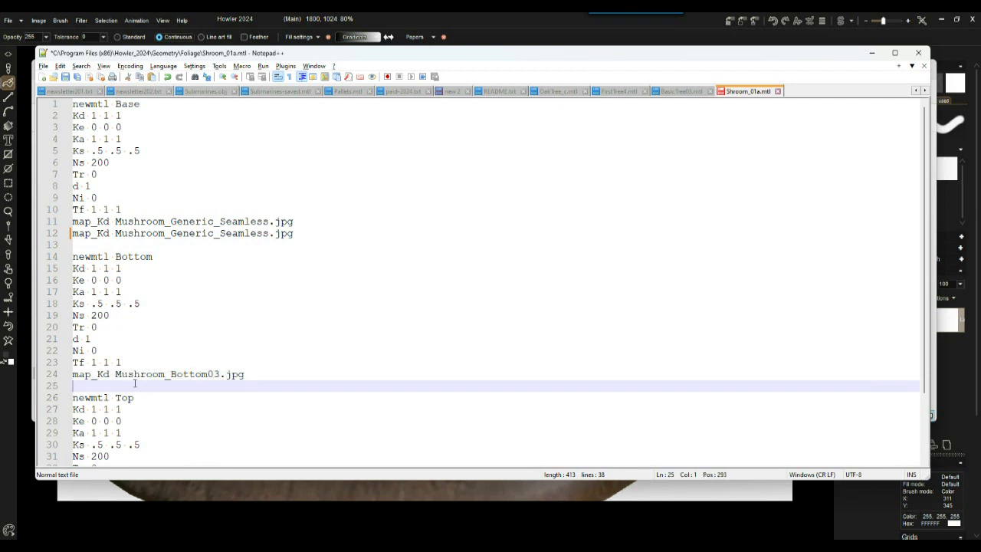
{"action": "key", "text": "ctrl+v"}
{"action": "key", "text": "Return"}
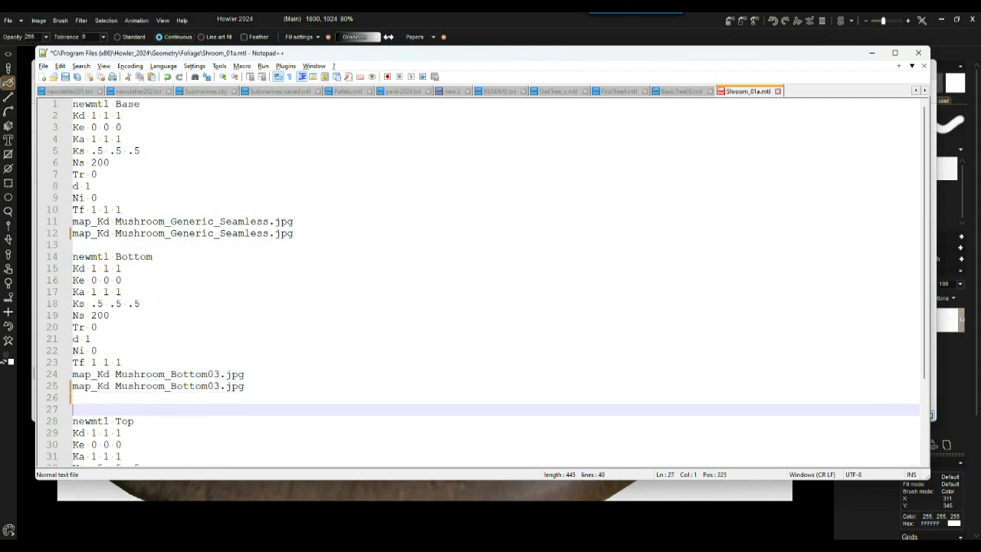
- Duplicate the map_Kd Mushroom_Top03.jpg line directly below itself in the Top material
{"action": "scroll", "coordinate": [265, 338], "scroll_direction": "down", "scroll_amount": 3}
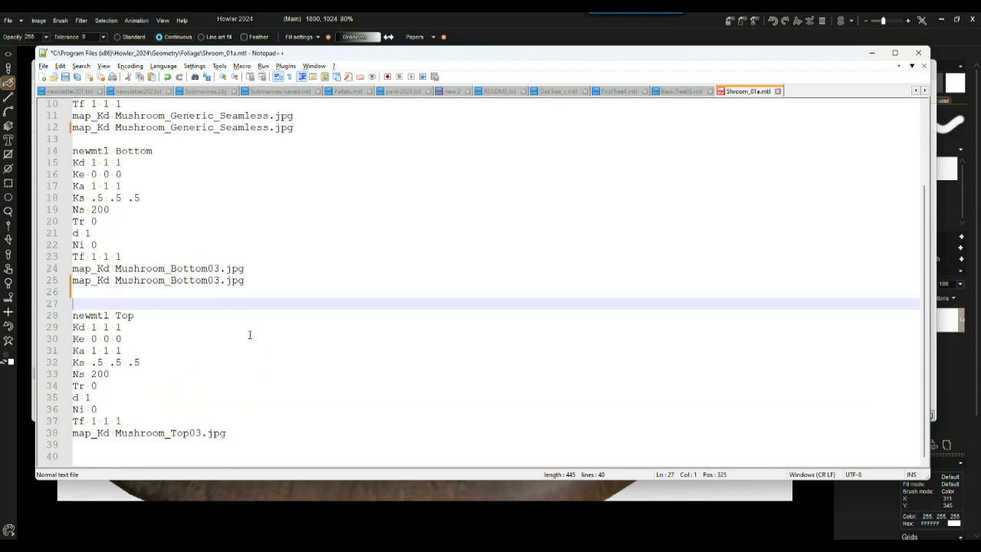
{"action": "triple_click", "coordinate": [183, 434]}
{"action": "key", "text": "ctrl+c"}
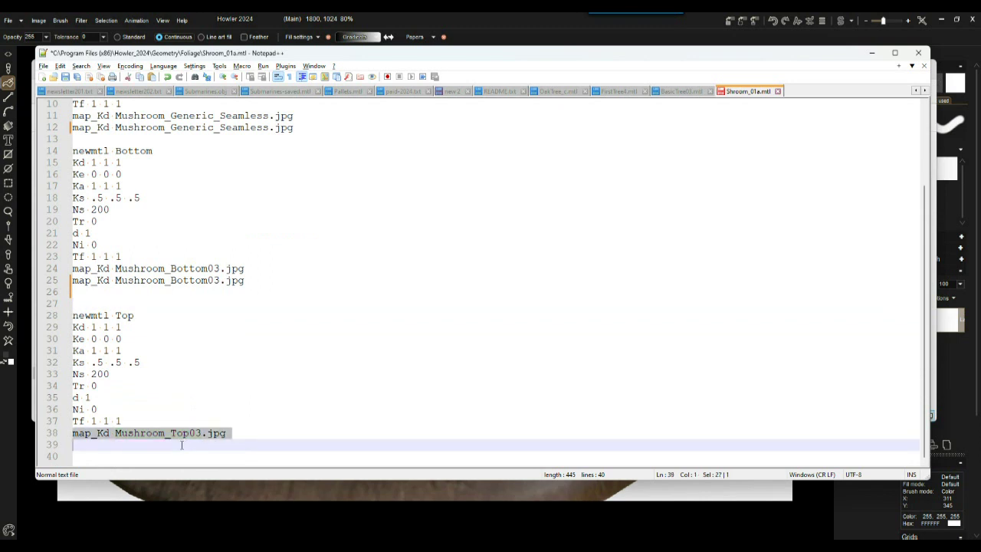
{"action": "left_click", "coordinate": [181, 444]}
{"action": "key", "text": "ctrl+v"}
{"action": "key", "text": "Return"}
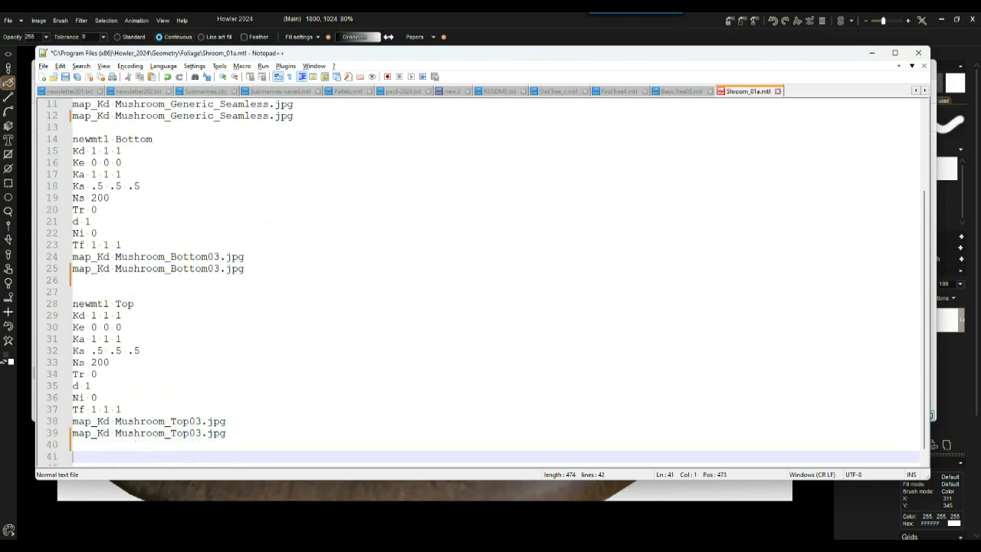
- Replace map_Kd with bump in the duplicated texture lines of the Top, Bottom and Base materials
{"action": "double_click", "coordinate": [80, 433]}
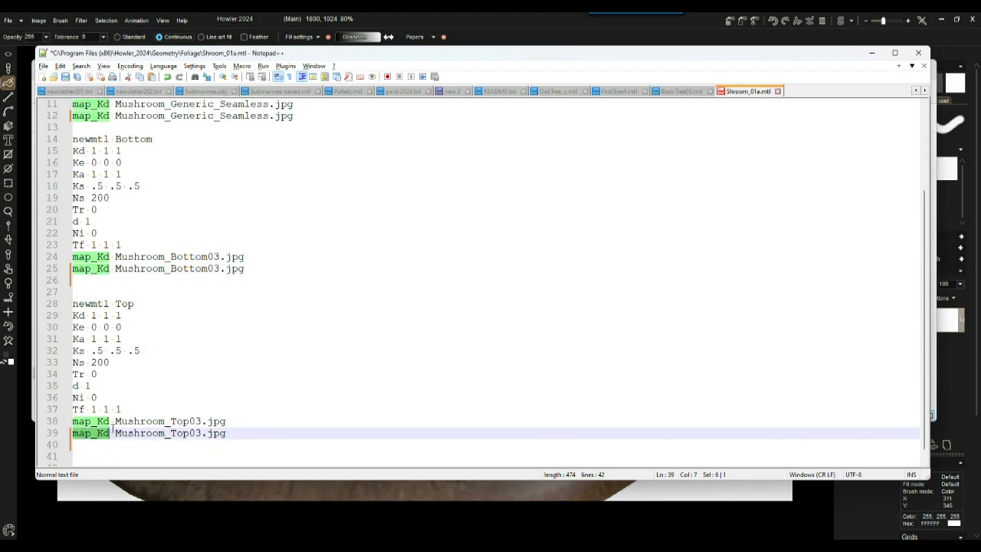
{"action": "type", "text": "bump"}
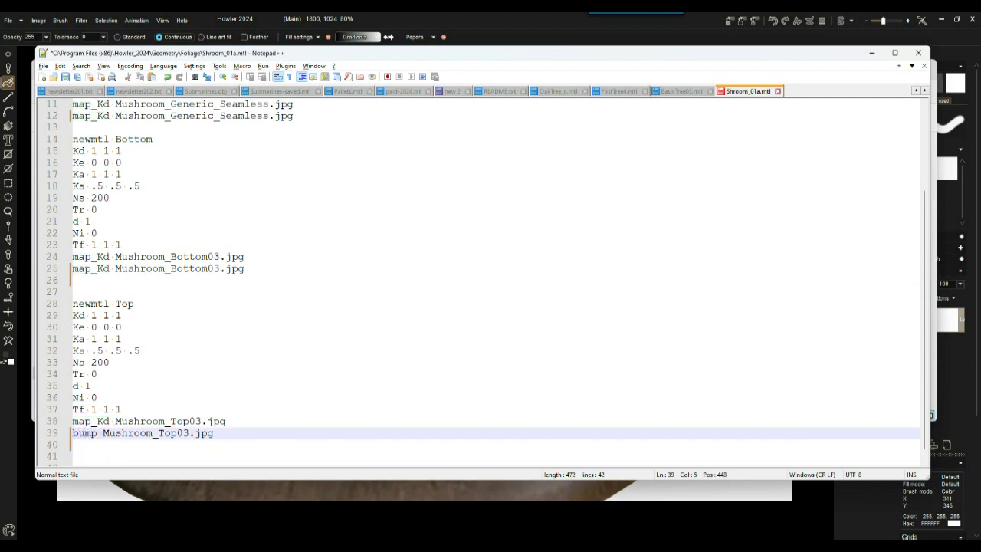
{"action": "double_click", "coordinate": [80, 434]}
{"action": "key", "text": "ctrl+c"}
{"action": "double_click", "coordinate": [86, 270]}
{"action": "key", "text": "ctrl+v"}
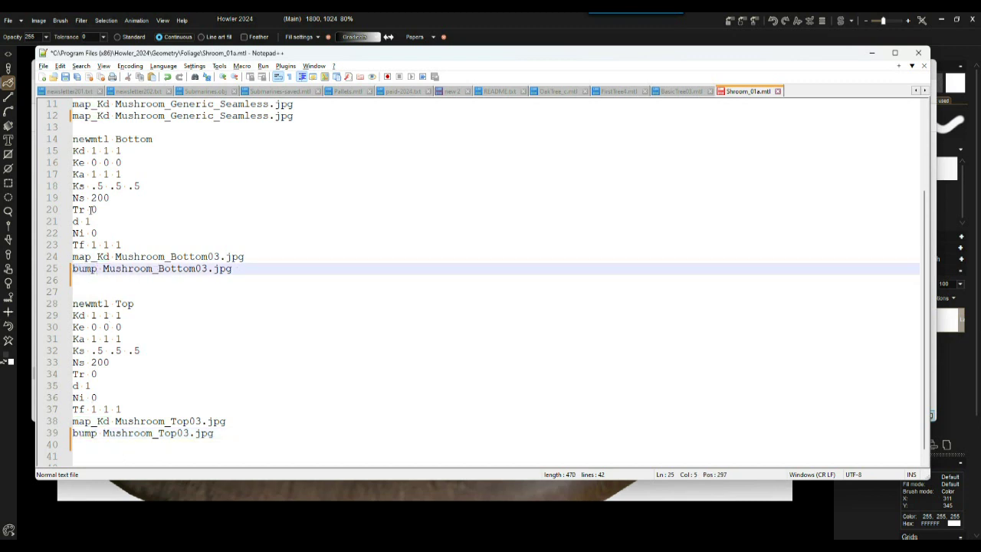
{"action": "double_click", "coordinate": [91, 116]}
{"action": "key", "text": "ctrl+v"}
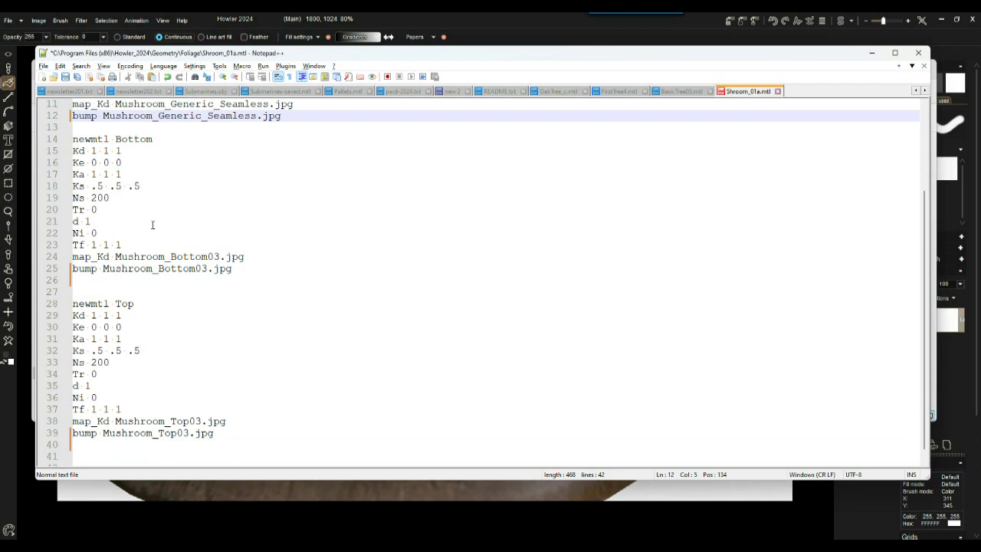
- Review the map_Kd and bump texture file names in the Base, Bottom and Top materials
{"action": "scroll", "coordinate": [215, 368], "scroll_direction": "up", "scroll_amount": 4}
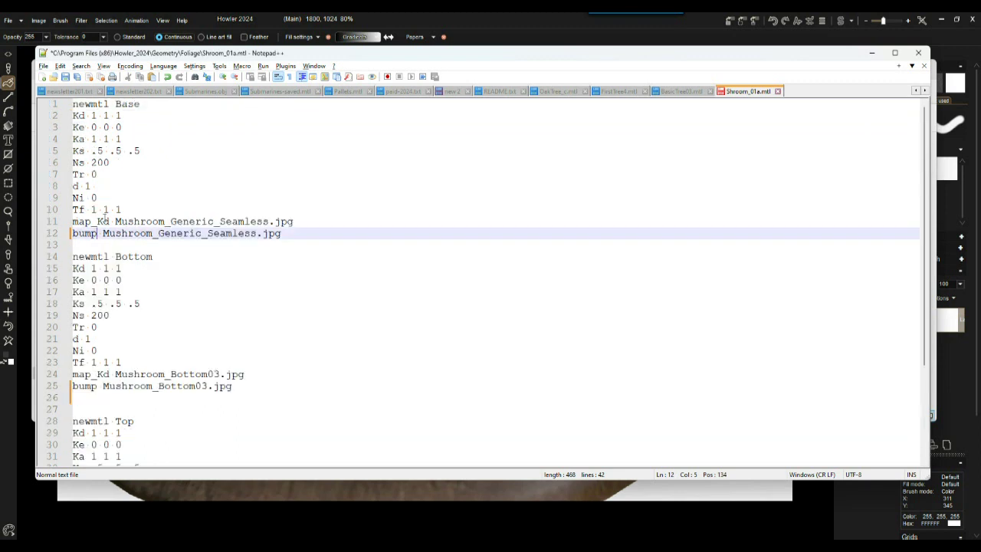
{"action": "left_click_drag", "start_coordinate": [115, 221], "coordinate": [293, 222]}
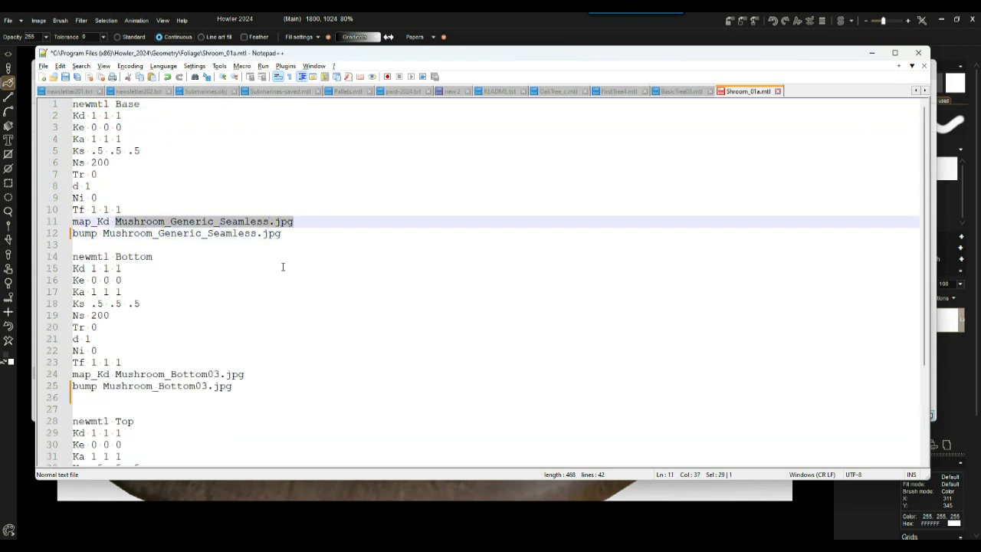
{"action": "left_click_drag", "start_coordinate": [115, 374], "coordinate": [270, 370]}
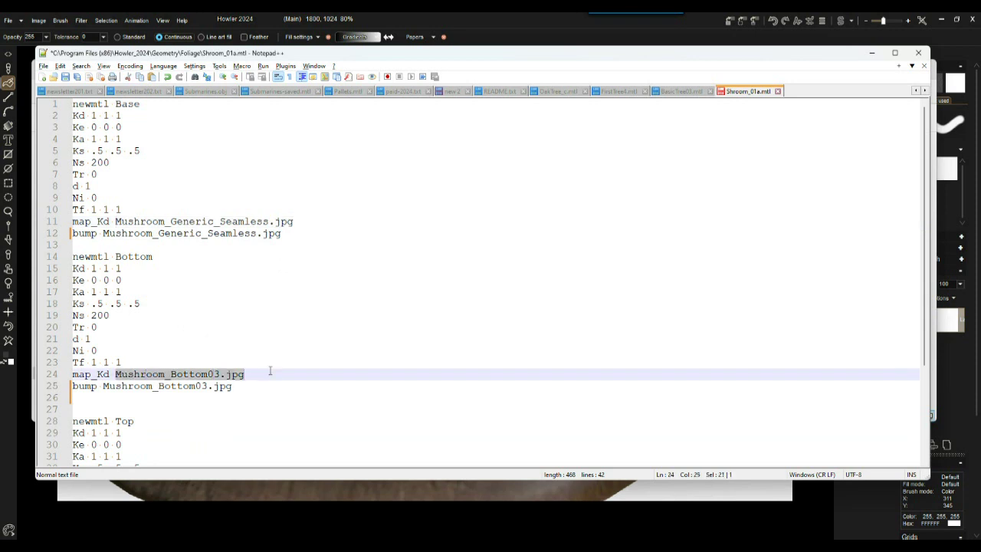
{"action": "scroll", "coordinate": [188, 389], "scroll_direction": "down", "scroll_amount": 4}
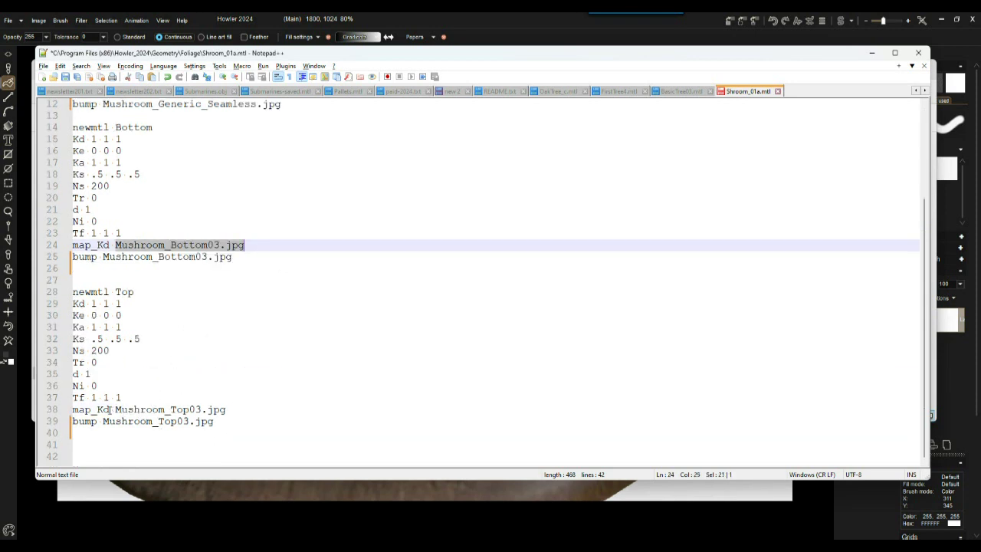
{"action": "left_click_drag", "start_coordinate": [103, 421], "coordinate": [239, 418]}
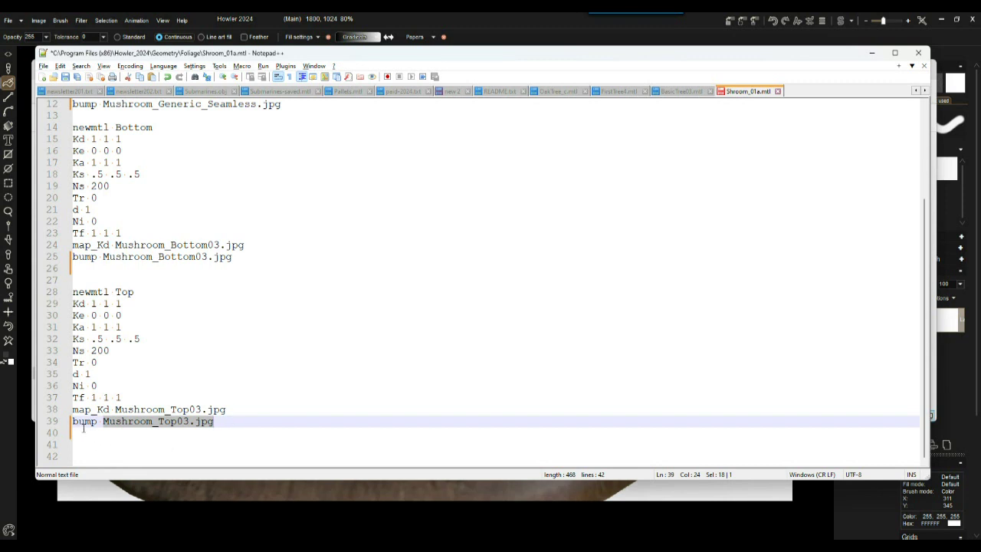
{"action": "left_click", "coordinate": [164, 421]}
{"action": "left_click", "coordinate": [177, 255]}
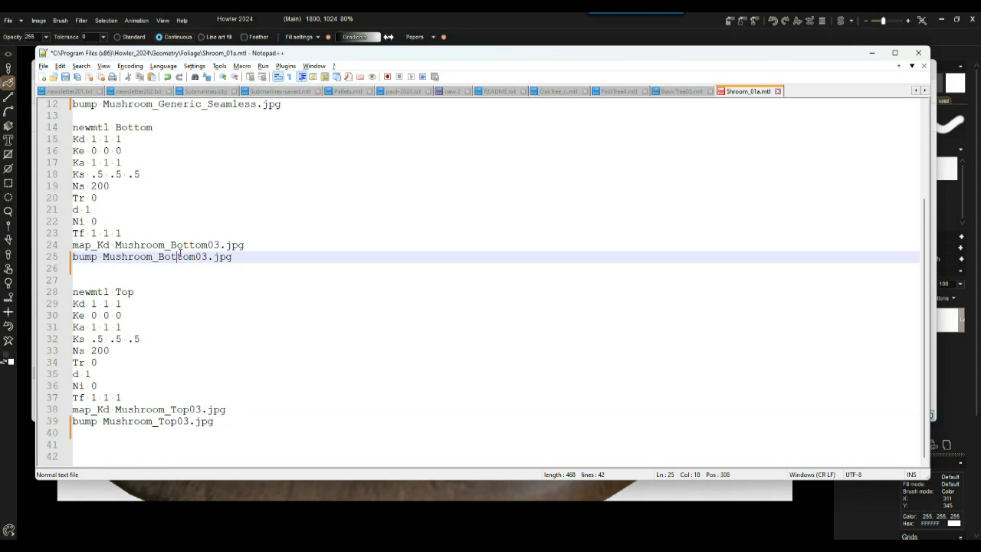
{"action": "scroll", "coordinate": [274, 269], "scroll_direction": "up", "scroll_amount": 4}
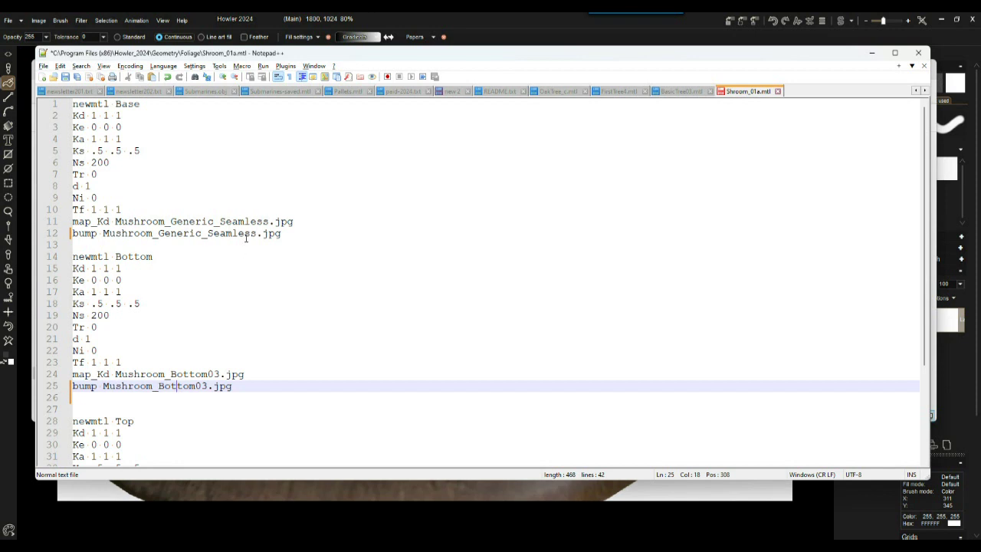
{"action": "left_click", "coordinate": [244, 263]}
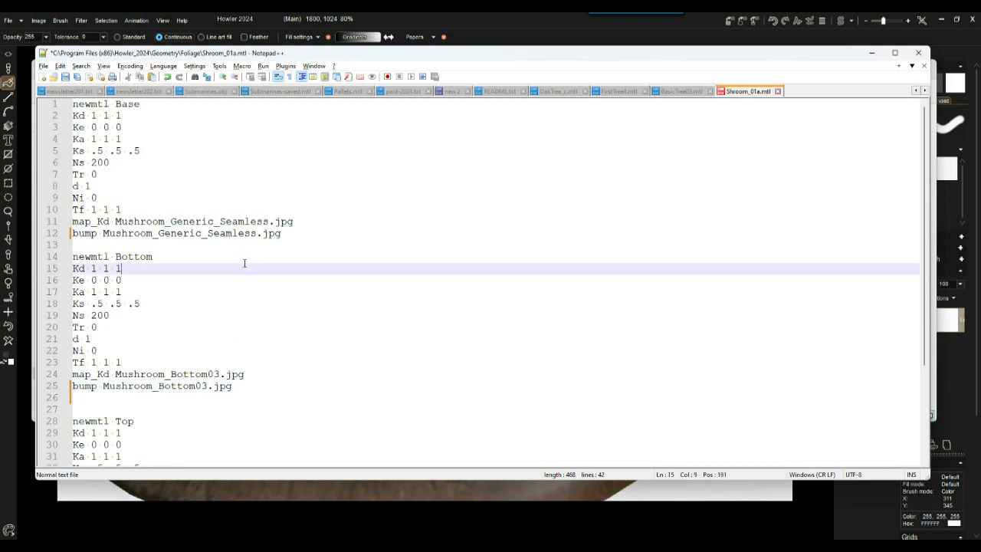
{"action": "left_click", "coordinate": [620, 493]}
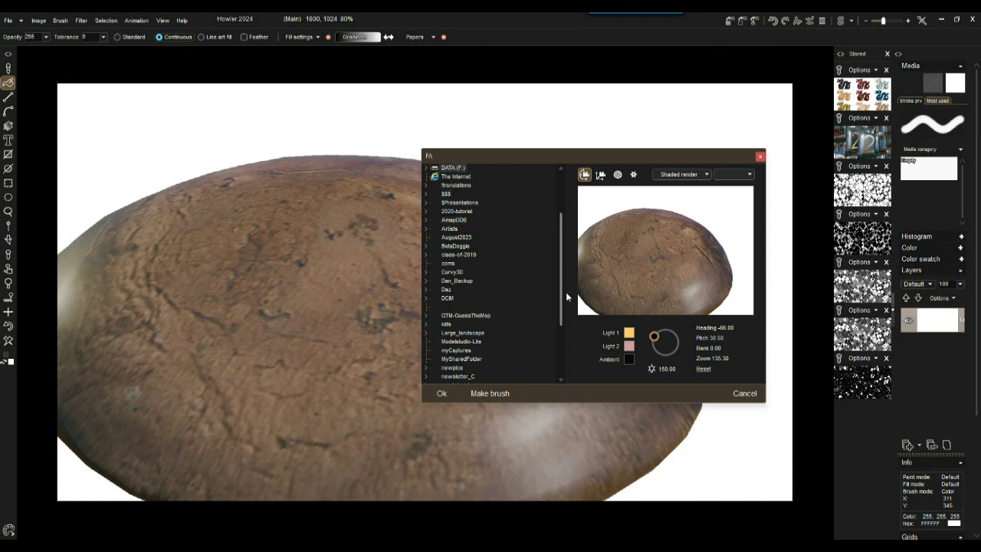
{"action": "scroll", "coordinate": [556, 230], "scroll_direction": "up", "scroll_amount": 3}
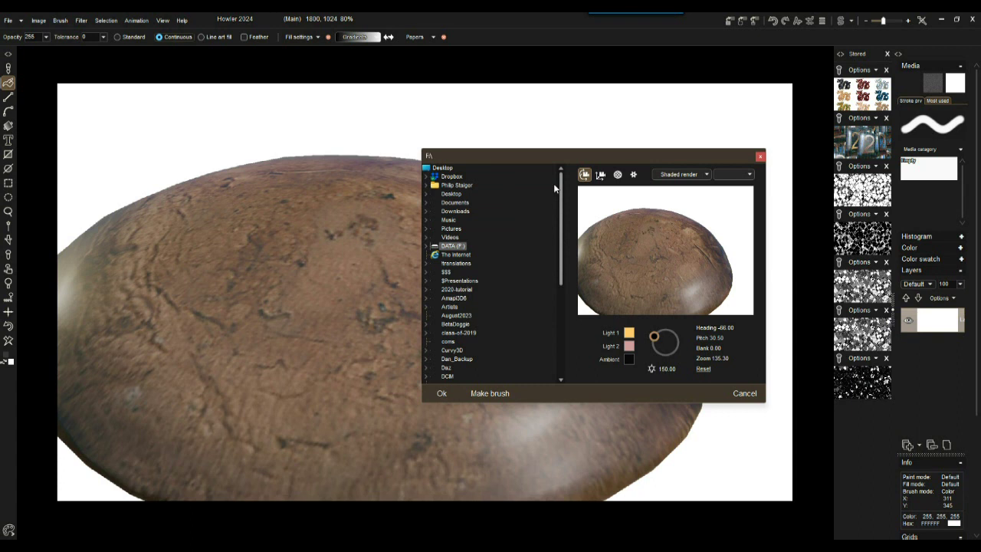
{"action": "scroll", "coordinate": [557, 204], "scroll_direction": "down", "scroll_amount": 5}
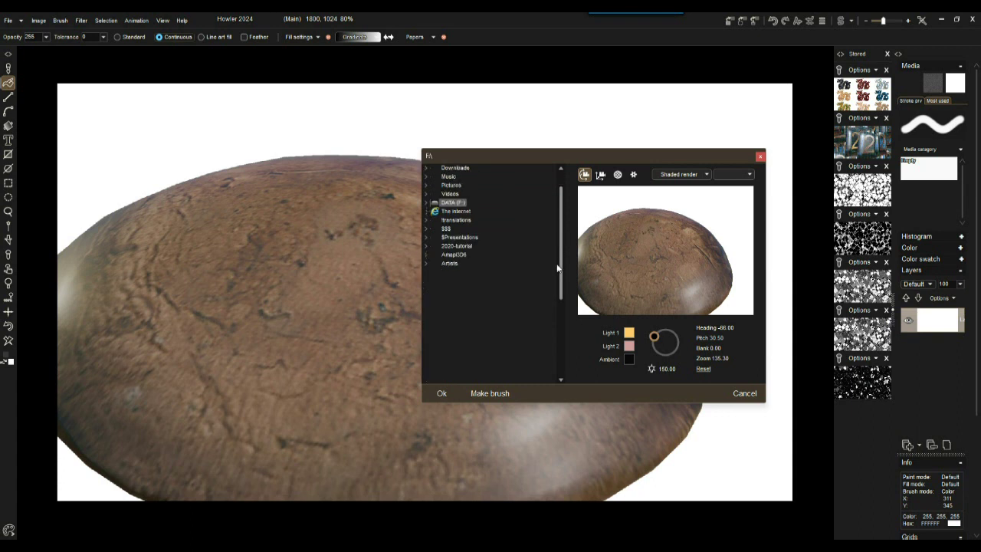
{"action": "left_click_drag", "start_coordinate": [557, 297], "coordinate": [556, 351]}
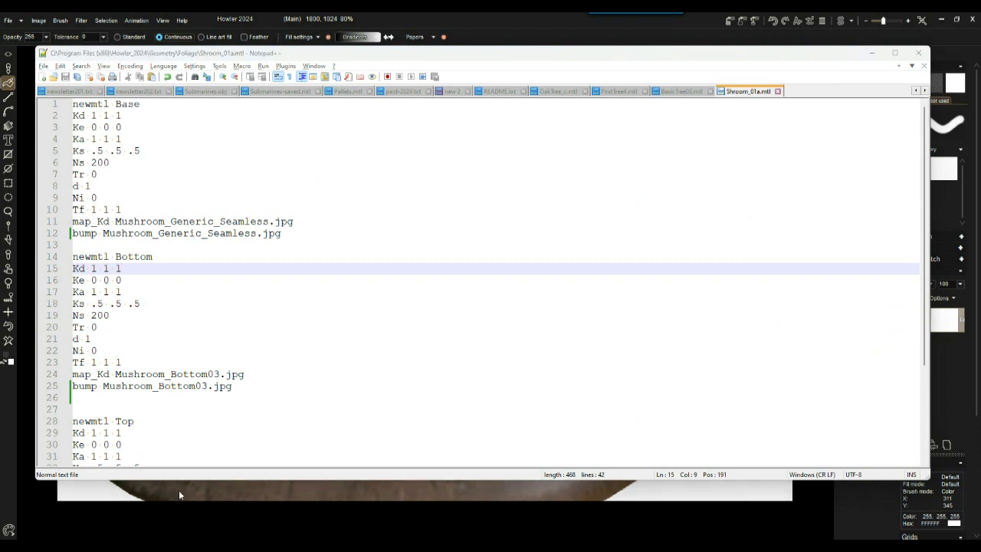
- Return to Howler, clear the mushroom render from the canvas, and open the Render geometry filter
{"action": "left_click", "coordinate": [871, 53]}
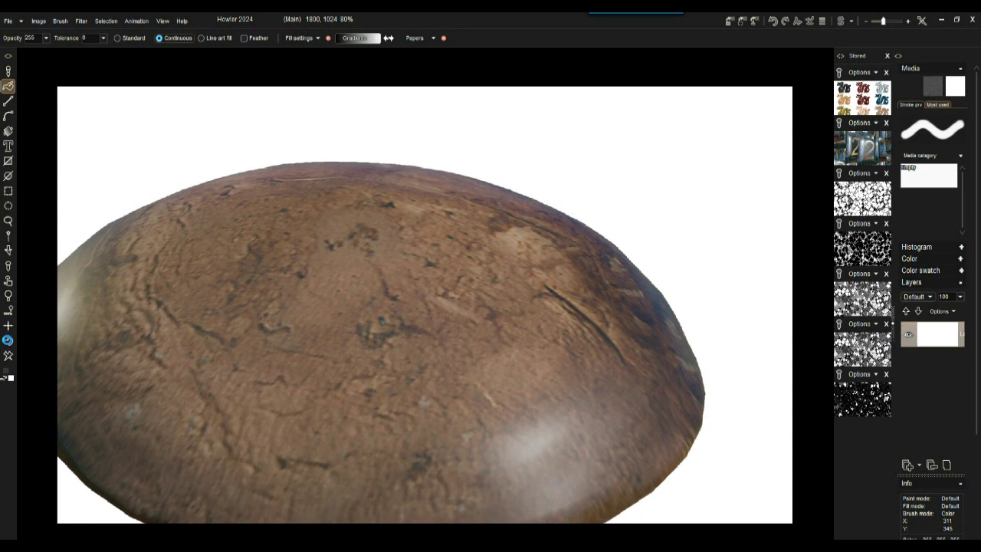
{"action": "key", "text": "Delete"}
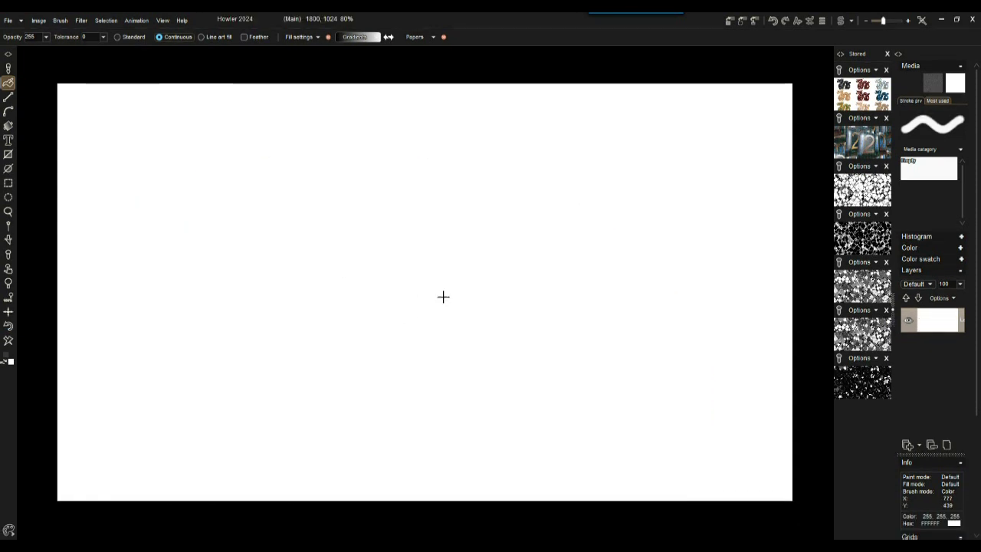
{"action": "left_click", "coordinate": [82, 20]}
{"action": "mouse_move", "coordinate": [109, 184]}
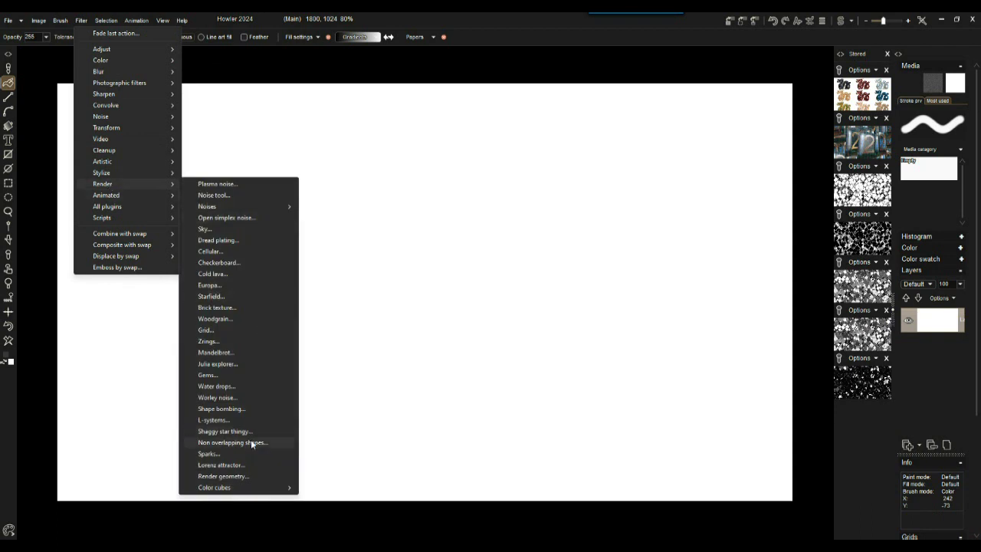
{"action": "left_click", "coordinate": [223, 476]}
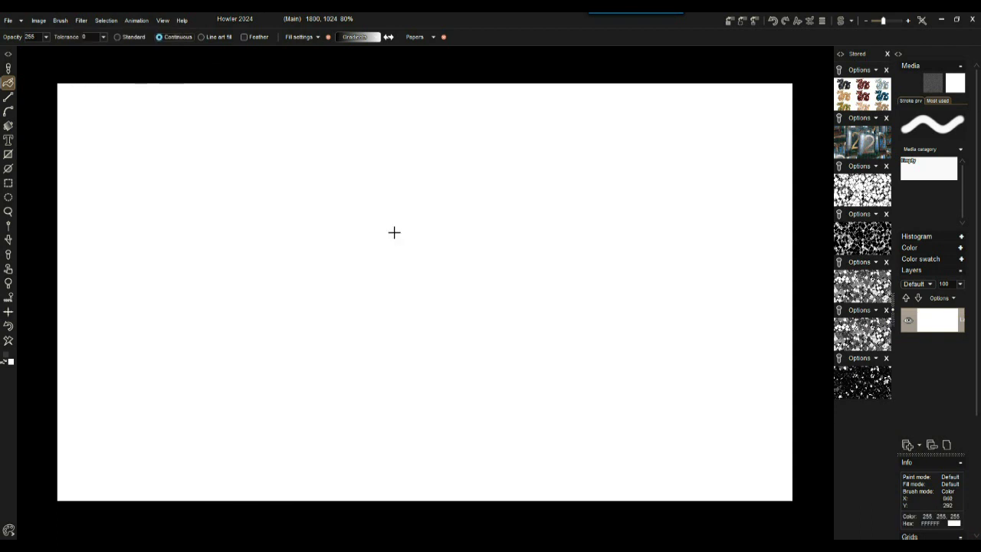
- Load Shroom_01a.obj from the Geometry\Foliage folder and move the render dialog aside to uncover the mushroom
{"action": "left_click", "coordinate": [383, 254]}
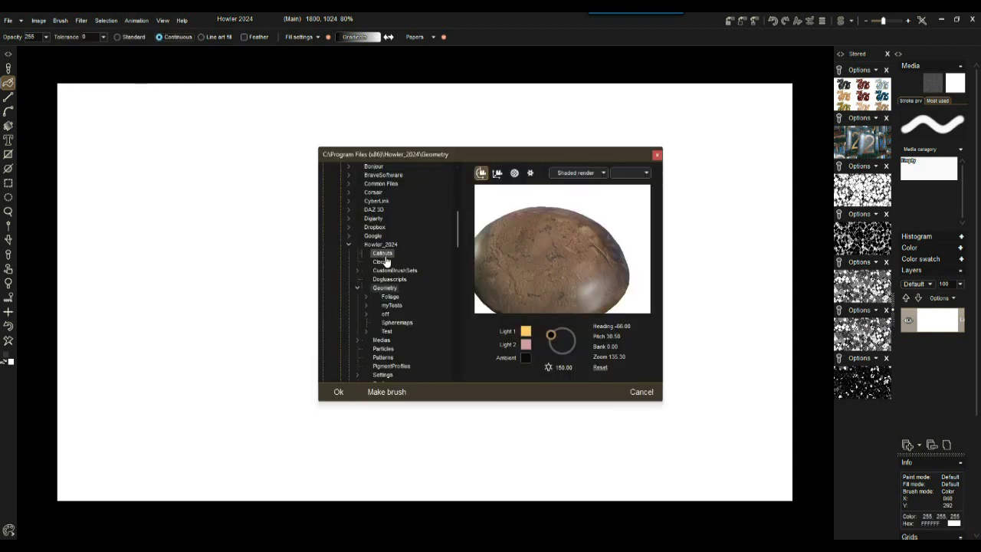
{"action": "double_click", "coordinate": [390, 296]}
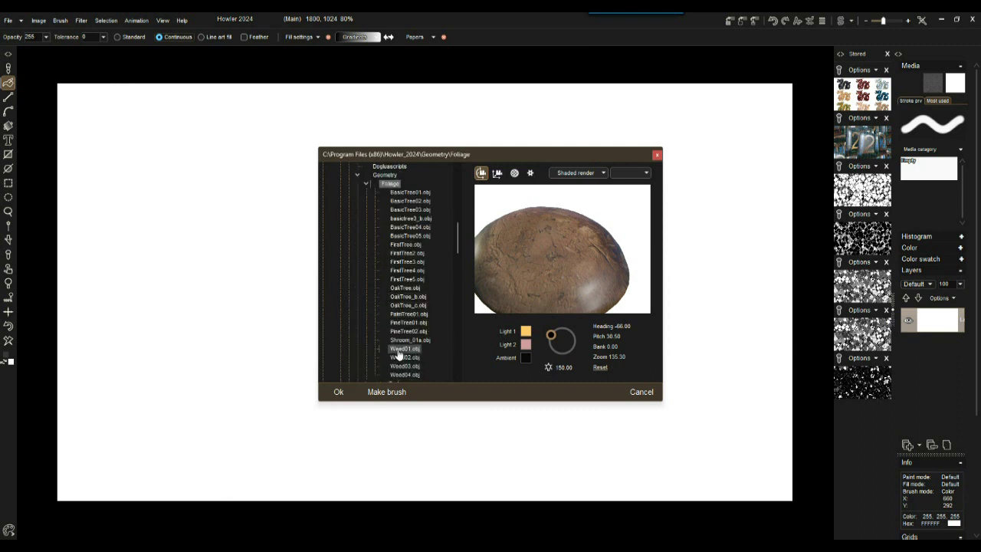
{"action": "left_click", "coordinate": [402, 341]}
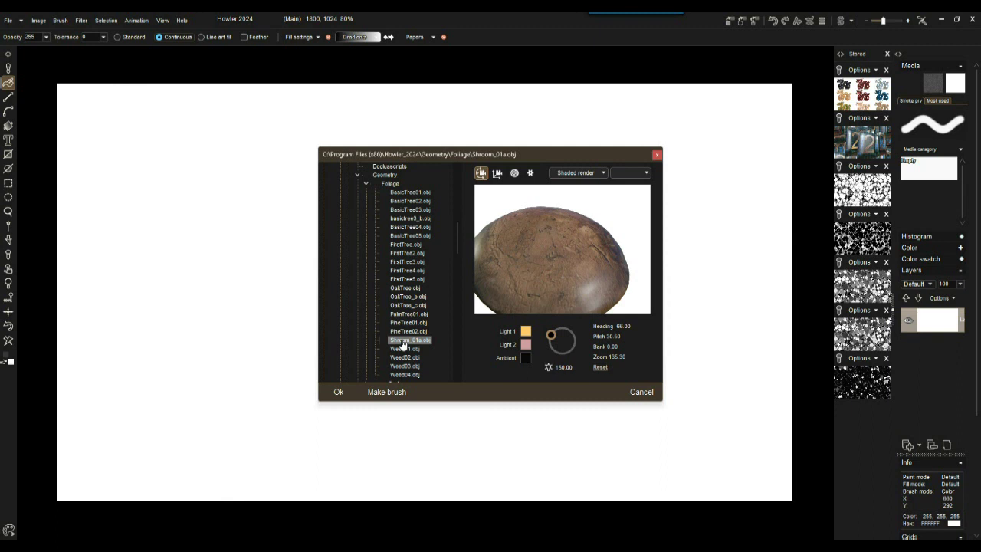
{"action": "left_click_drag", "start_coordinate": [507, 156], "coordinate": [699, 107]}
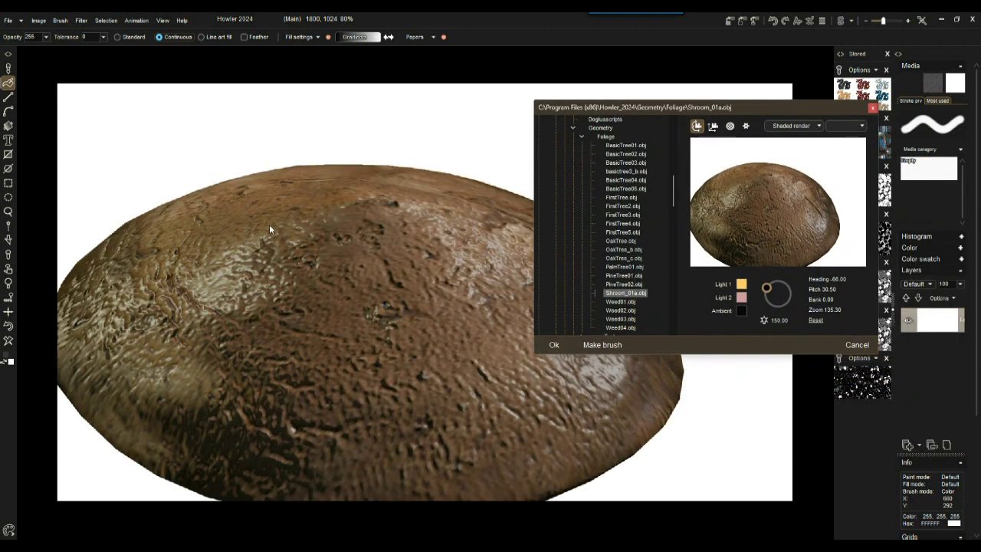
- Swing the light around to the mushroom's upper-right side and review the Base and Bottom material settings
{"action": "left_click_drag", "start_coordinate": [766, 287], "coordinate": [790, 287]}
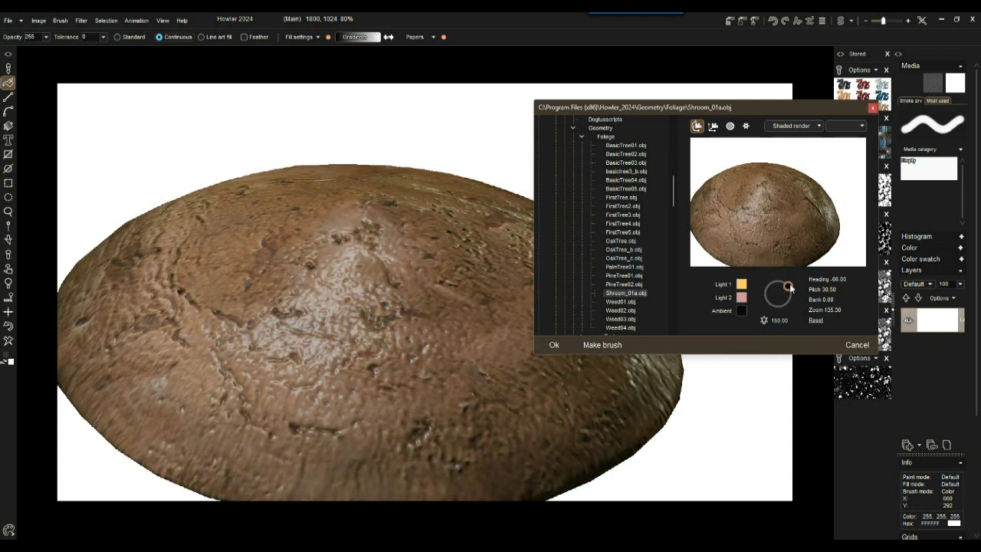
{"action": "left_click", "coordinate": [730, 126]}
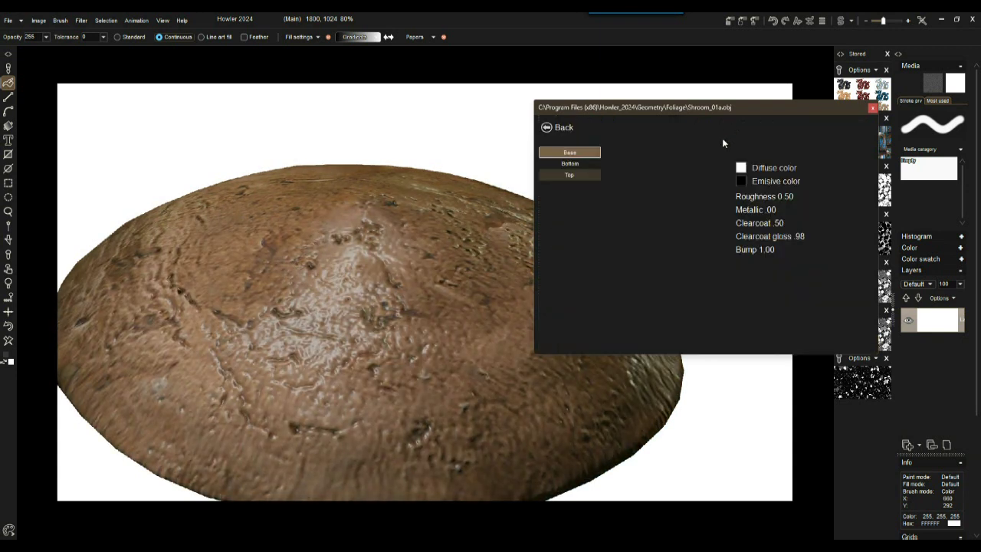
{"action": "left_click", "coordinate": [570, 163]}
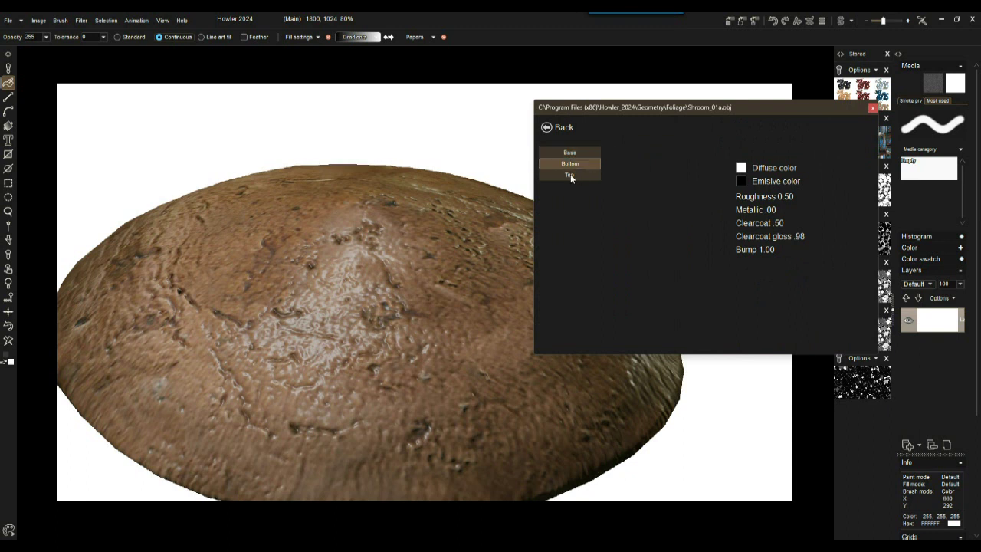
{"action": "left_click", "coordinate": [573, 154]}
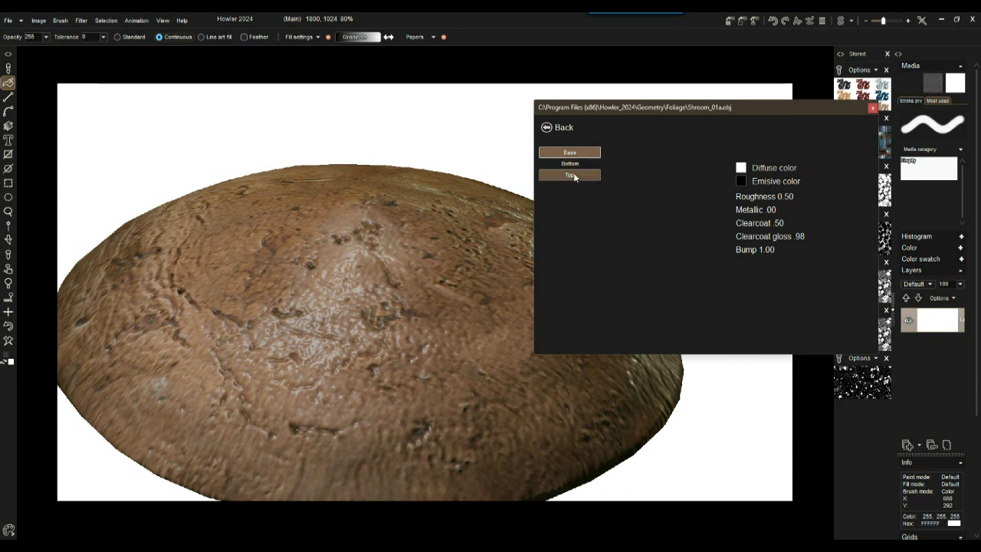
- Set the Top material's bump to .71, roughness to 0.00 and metallic to .52, and return to the model view
{"action": "left_click", "coordinate": [574, 176]}
{"action": "left_click_drag", "start_coordinate": [769, 249], "coordinate": [739, 257]}
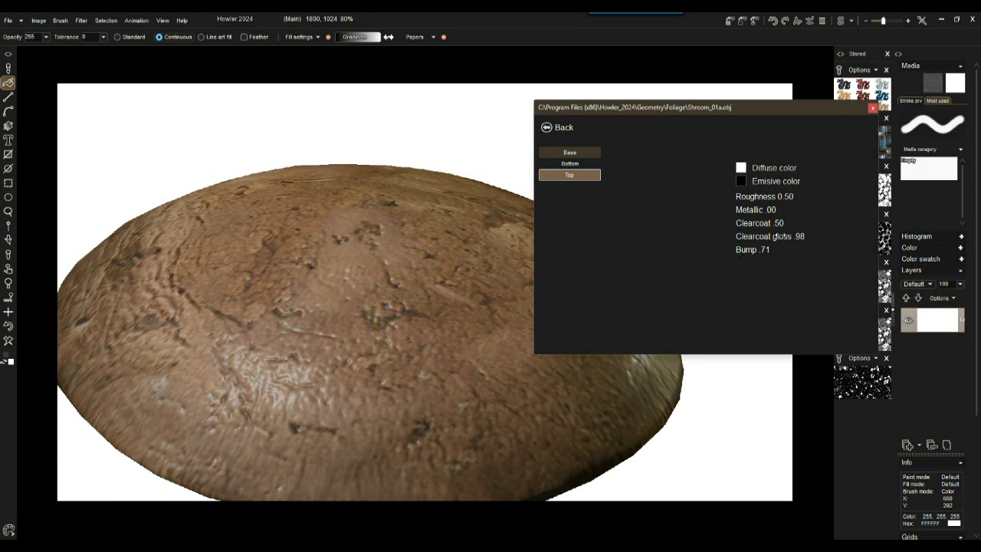
{"action": "mouse_move", "coordinate": [789, 196]}
{"action": "left_mouse_down"}
{"action": "mouse_move", "coordinate": [825, 197]}
{"action": "mouse_move", "coordinate": [735, 204]}
{"action": "mouse_move", "coordinate": [832, 209]}
{"action": "left_mouse_up"}
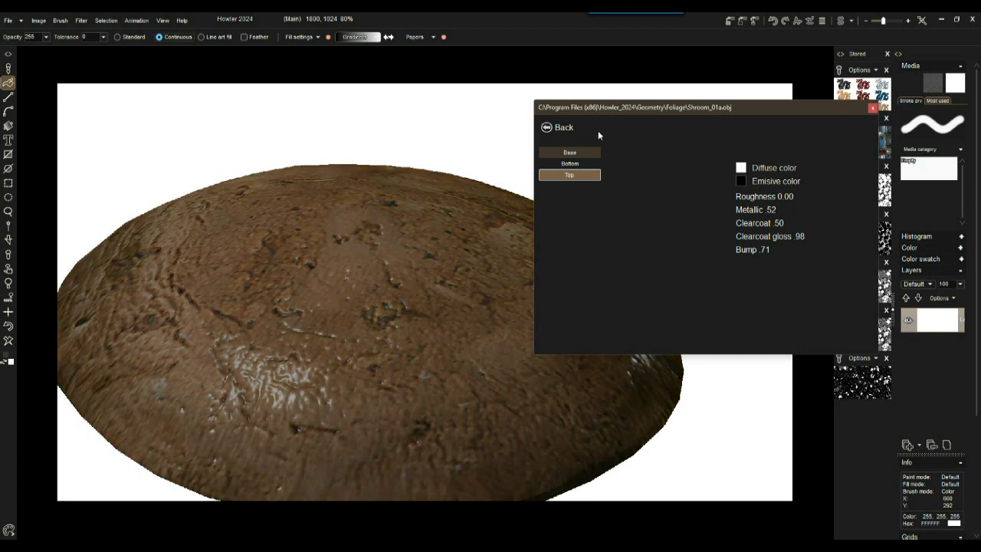
{"action": "left_click", "coordinate": [567, 128]}
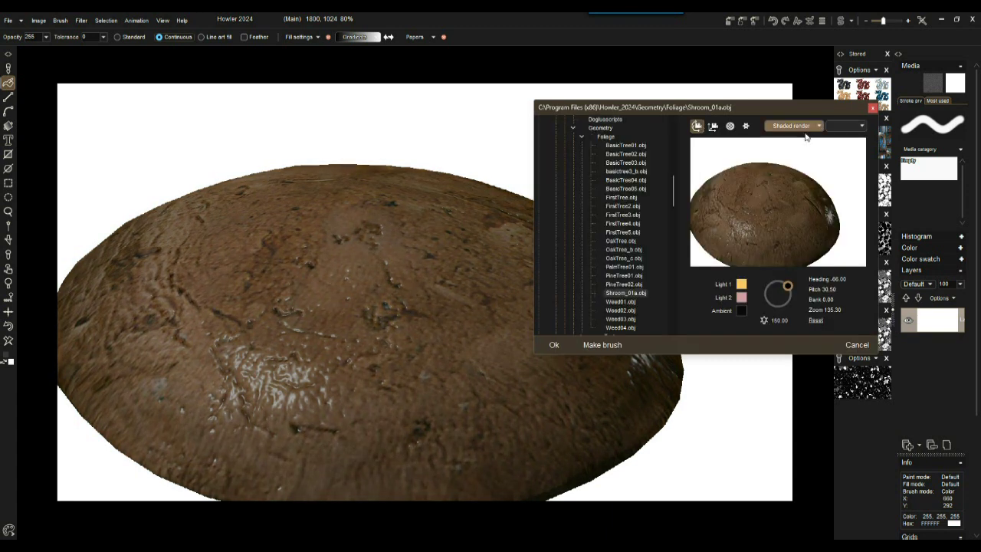
- Apply the blue-sky environment map with orange ground and rotate the mushroom to a pitch of 17.50 to show its stem
{"action": "left_click", "coordinate": [861, 127]}
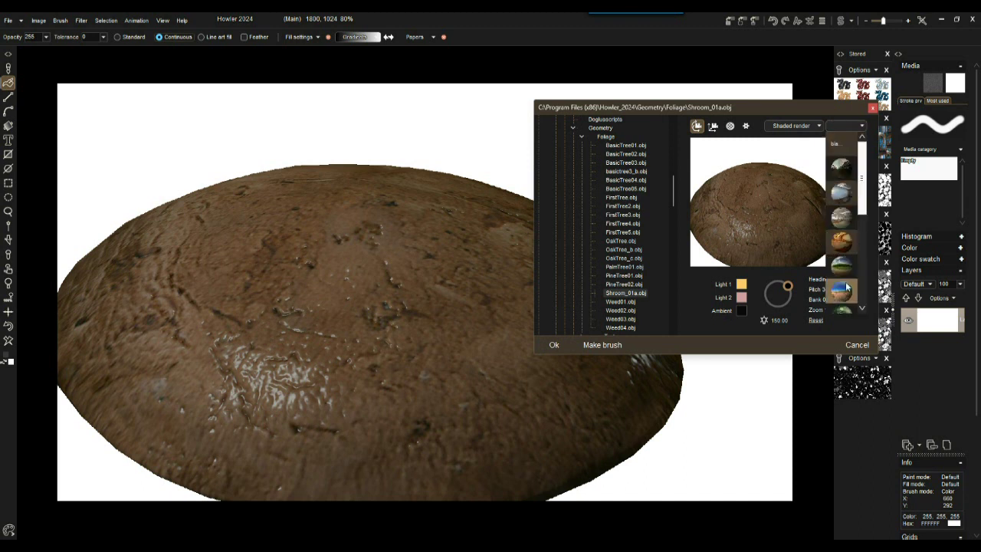
{"action": "left_click", "coordinate": [374, 262]}
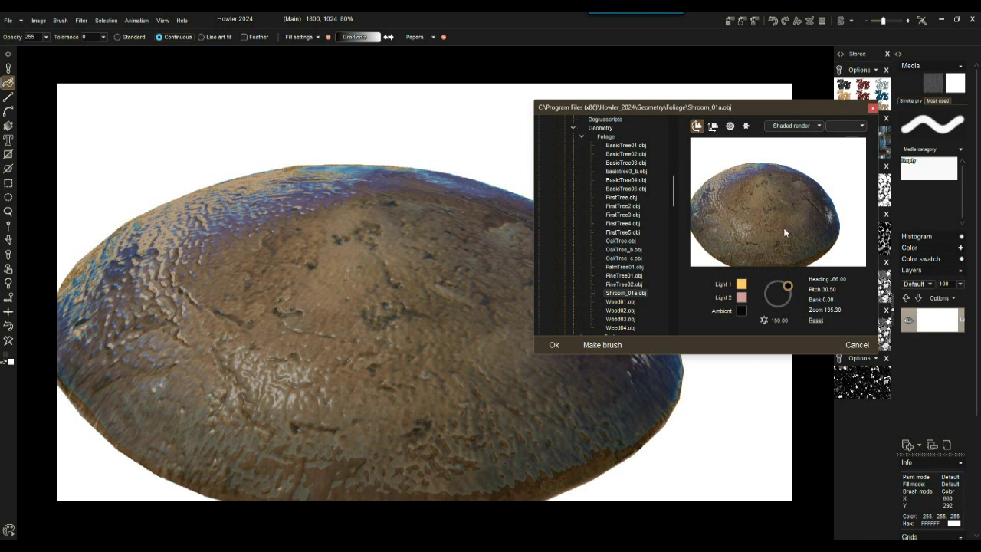
{"action": "mouse_move", "coordinate": [770, 217]}
{"action": "left_mouse_down"}
{"action": "mouse_move", "coordinate": [718, 195]}
{"action": "mouse_move", "coordinate": [792, 202]}
{"action": "mouse_move", "coordinate": [605, 208]}
{"action": "left_mouse_up"}
{"action": "mouse_move", "coordinate": [757, 222]}
{"action": "left_mouse_down"}
{"action": "mouse_move", "coordinate": [782, 178]}
{"action": "mouse_move", "coordinate": [781, 237]}
{"action": "mouse_move", "coordinate": [751, 228]}
{"action": "mouse_move", "coordinate": [692, 244]}
{"action": "mouse_move", "coordinate": [737, 217]}
{"action": "mouse_move", "coordinate": [770, 235]}
{"action": "left_mouse_up"}
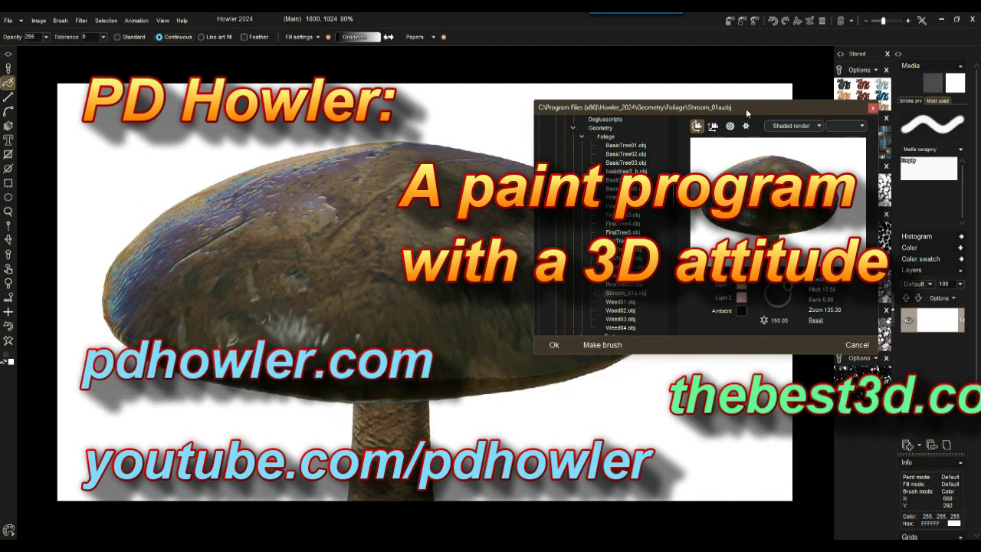